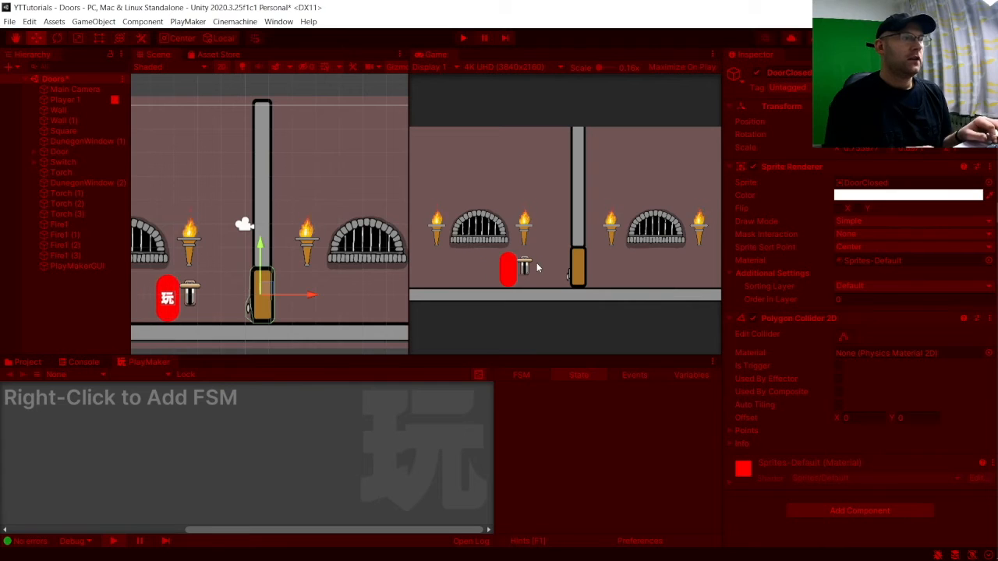
Step: Move and jump the player past the switch up to the closed door in the running game
key(d)
key(space)
key(a)
key(d)
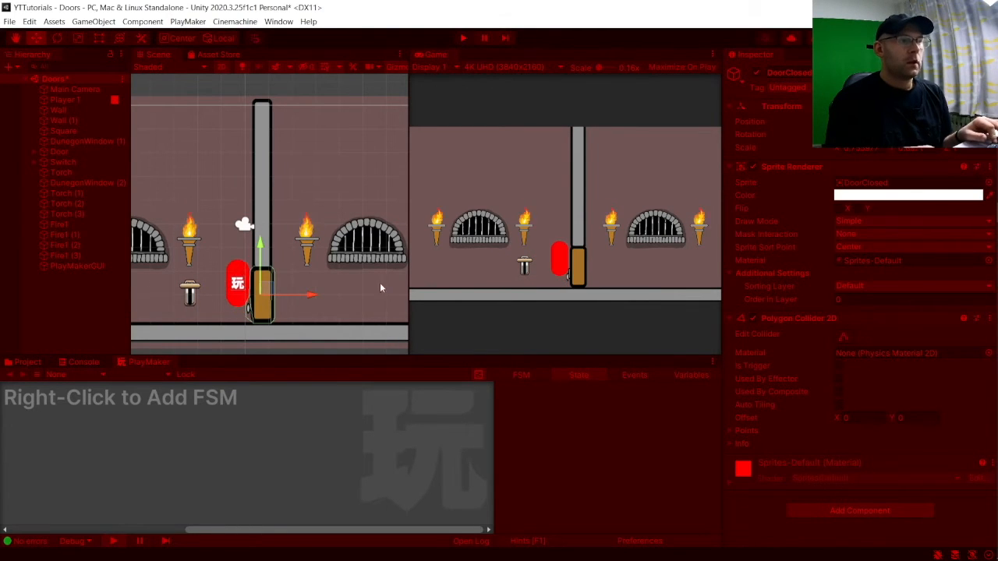
Step: Examine the closed door's collider up close while repeatedly moving the player against it and away from it
scroll(257, 310, up, 4)
scroll(254, 309, up, 3)
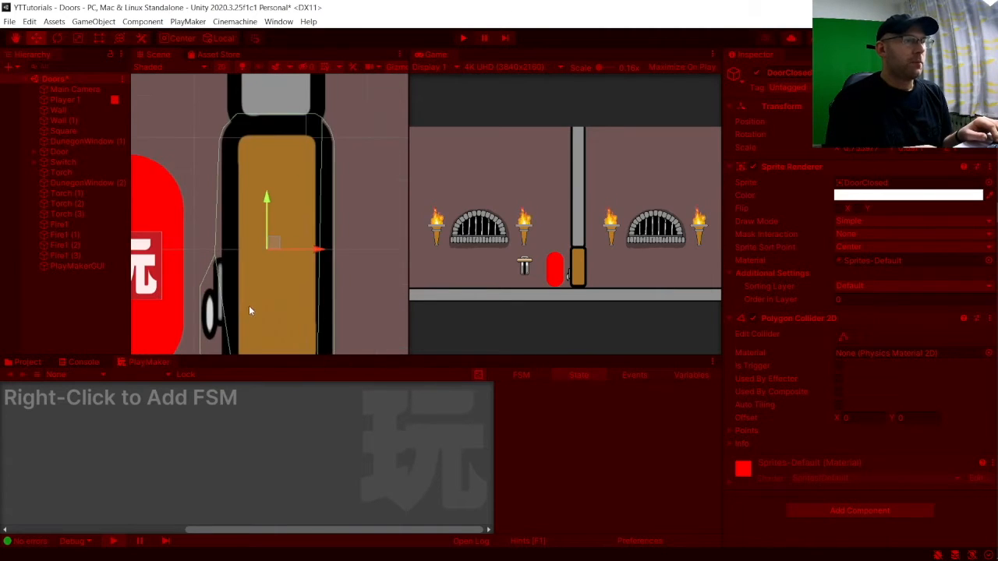
scroll(255, 288, up, 1)
key(Right)
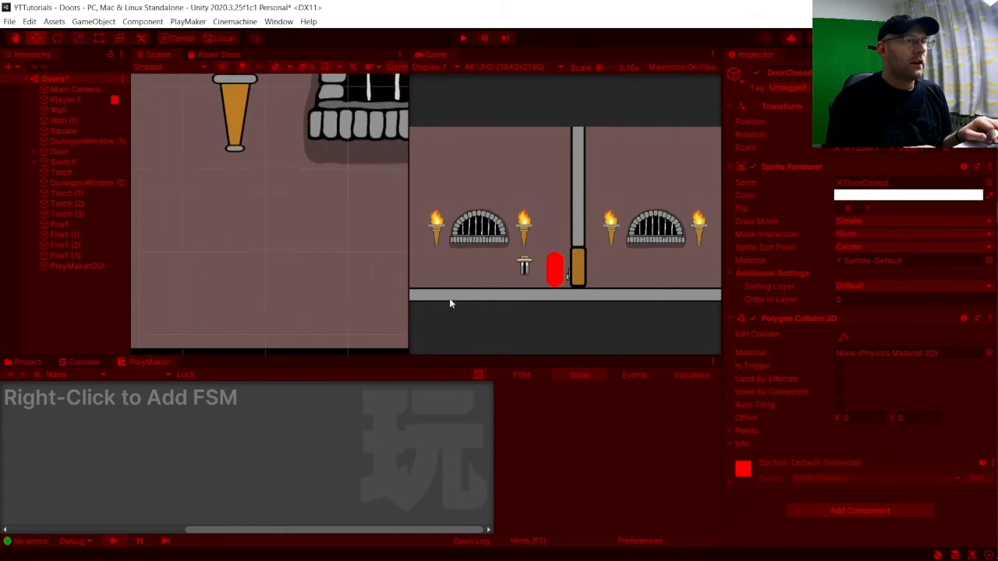
key(Left)
key(Right)
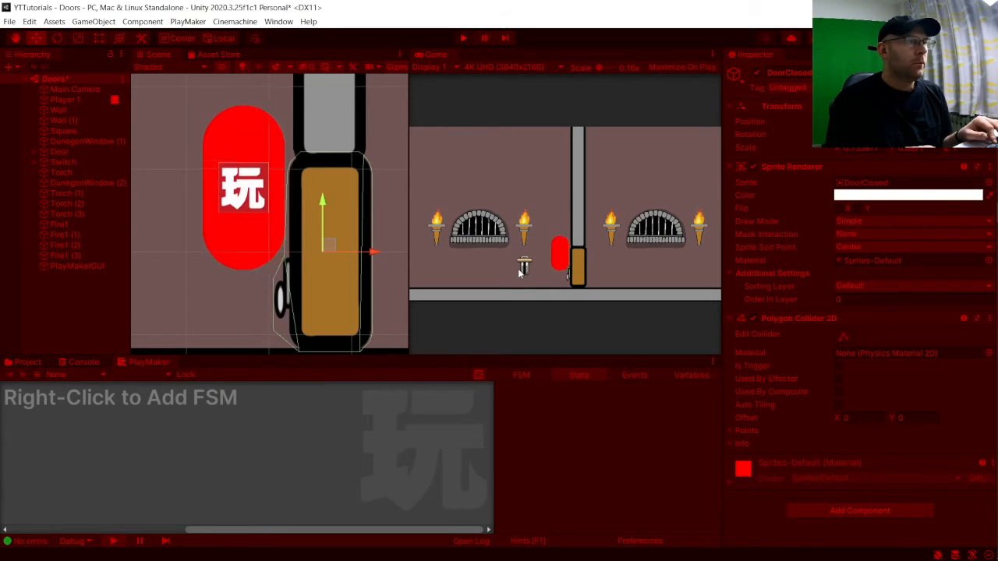
key(Left)
key(Right)
key(Left)
key(Right)
key(Right)
key(Left)
key(Right)
key(Left)
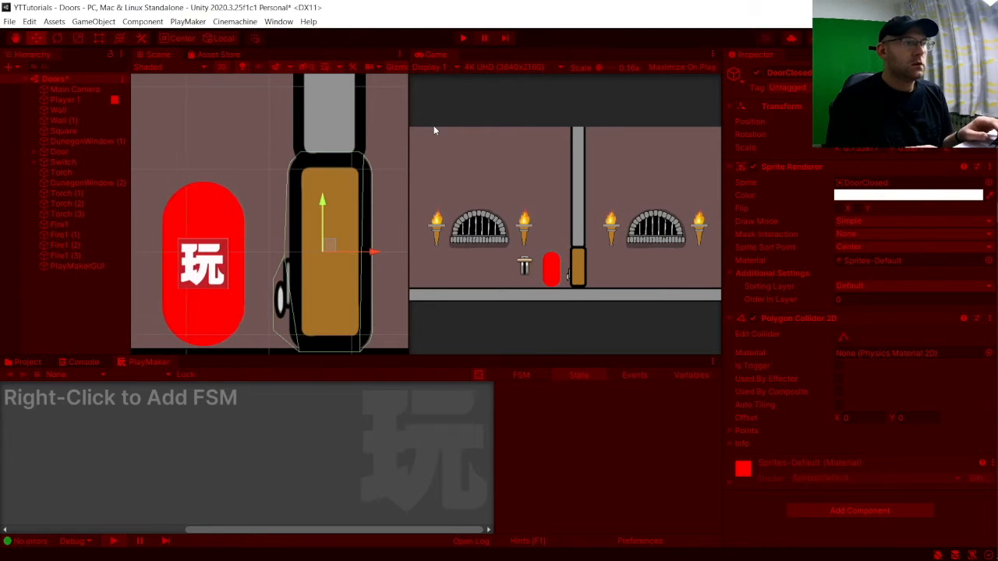
key(Right)
key(Left)
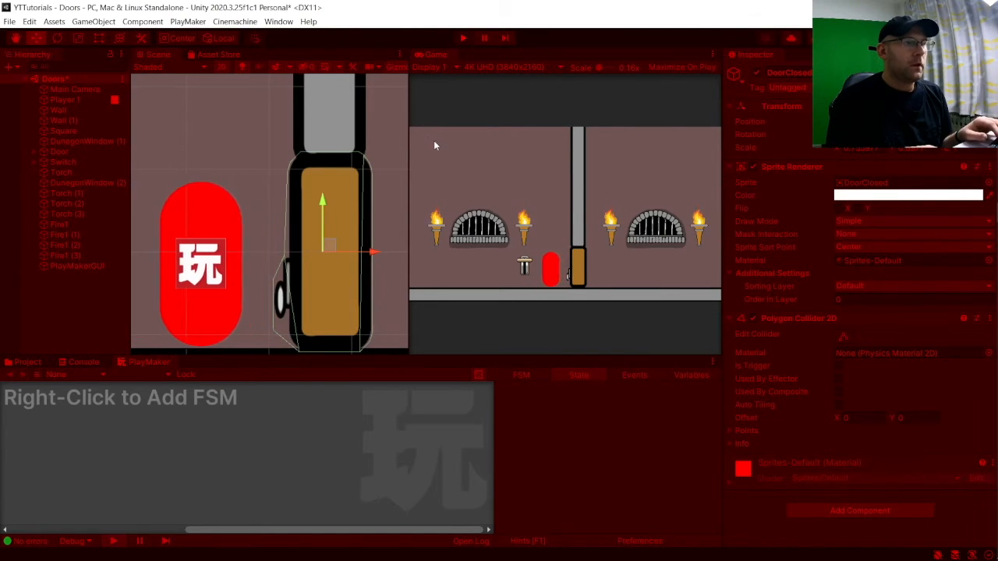
Step: Walk the player back to the switch and stop the running game
scroll(312, 261, down, 3)
scroll(258, 269, down, 4)
middle_drag(259, 276, 280, 296)
click(589, 272)
key(Left)
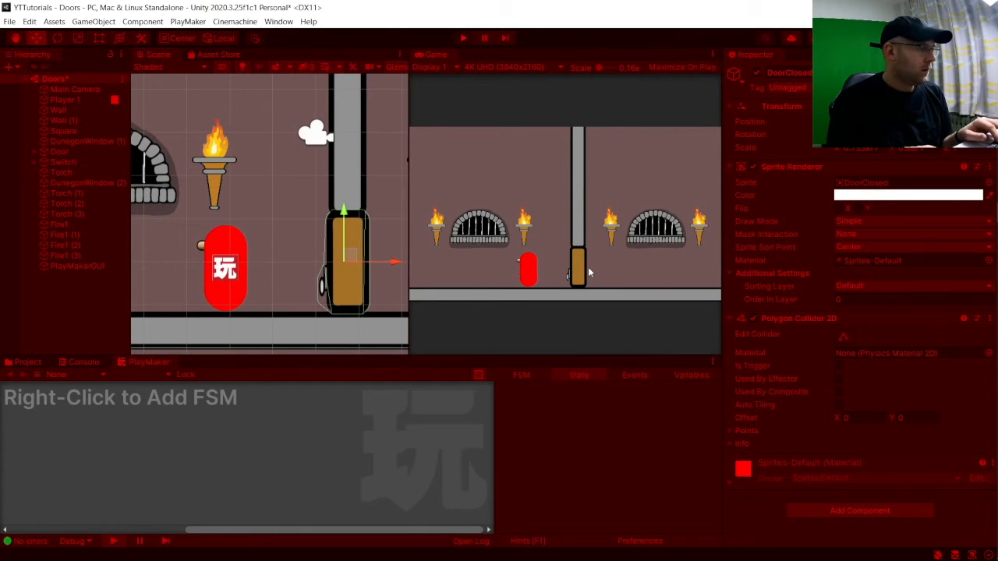
click(463, 37)
scroll(305, 227, down, 7)
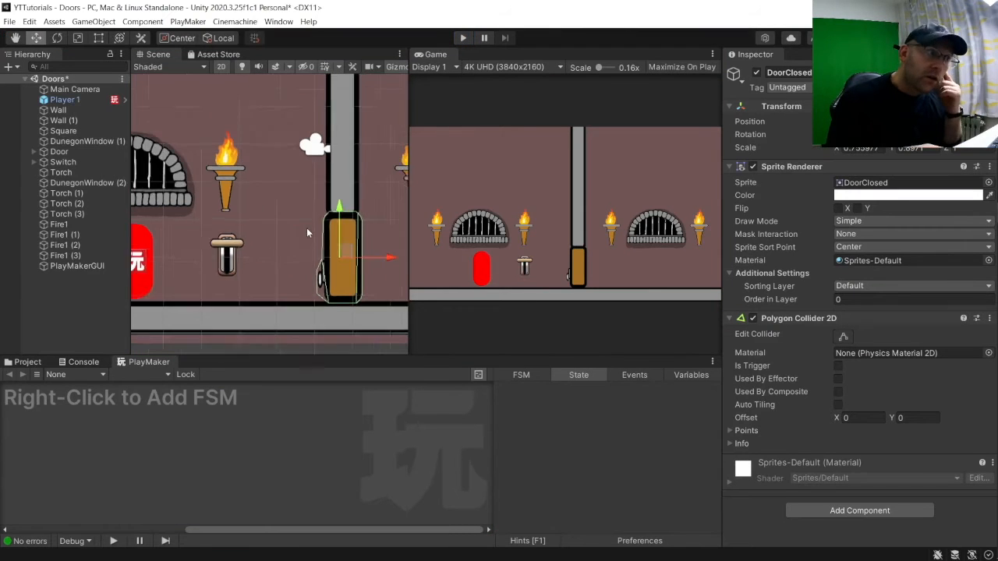
middle_drag(304, 228, 354, 240)
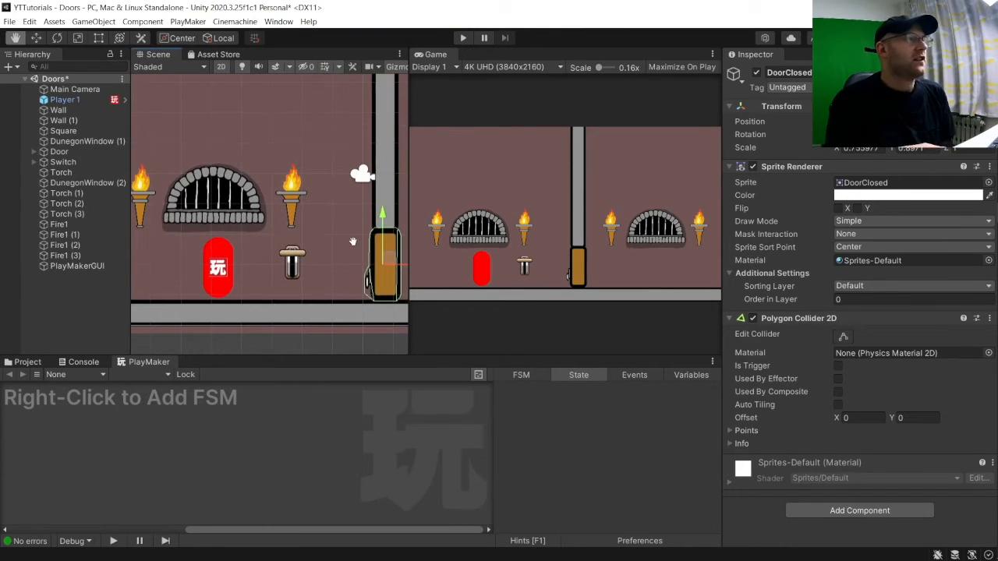
Step: Preview the SwitchUp and SwitchDown children of Switch by toggling SwitchDown's active state, leaving SwitchDown inactive
click(34, 161)
click(77, 172)
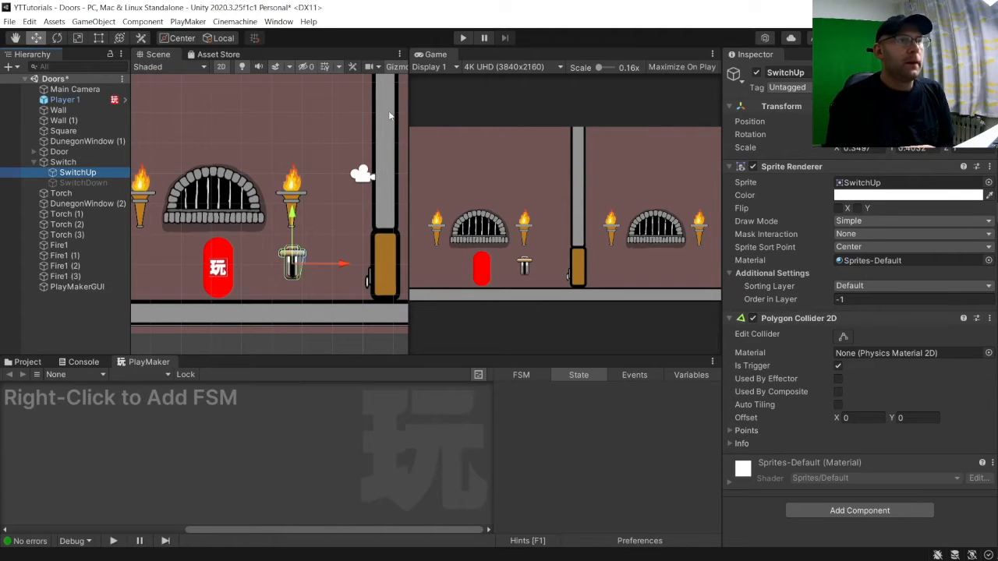
click(82, 182)
click(756, 72)
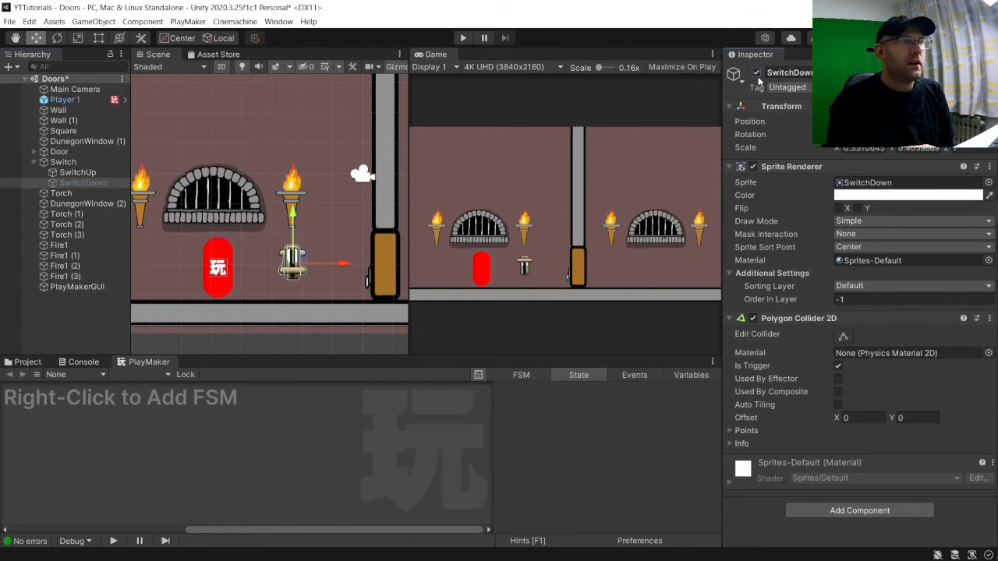
click(757, 72)
click(757, 74)
click(756, 74)
click(757, 74)
click(757, 74)
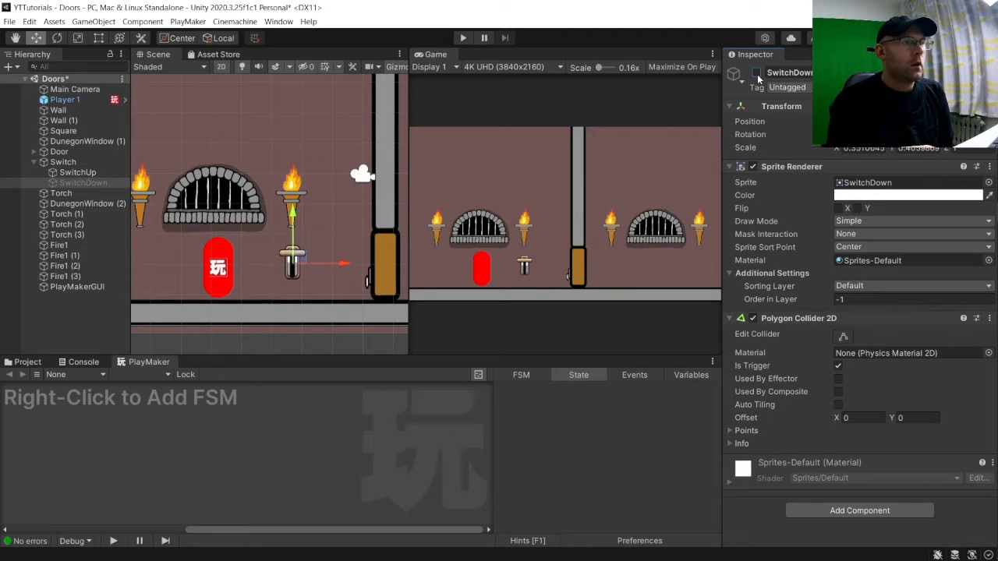
Step: Add a PlayMaker FSM to the SwitchUp object and name it OpenDoor
click(98, 173)
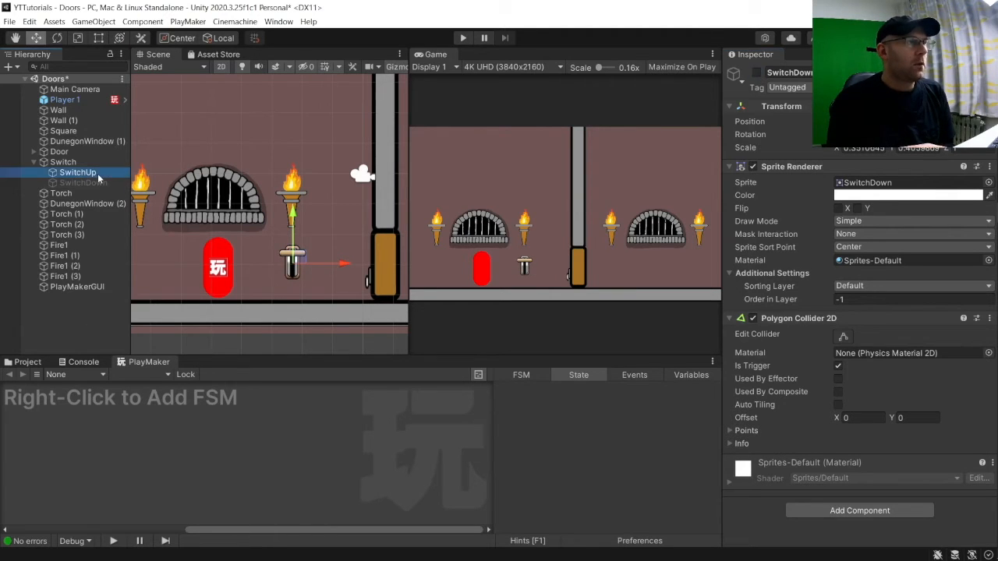
right_click(92, 449)
click(127, 453)
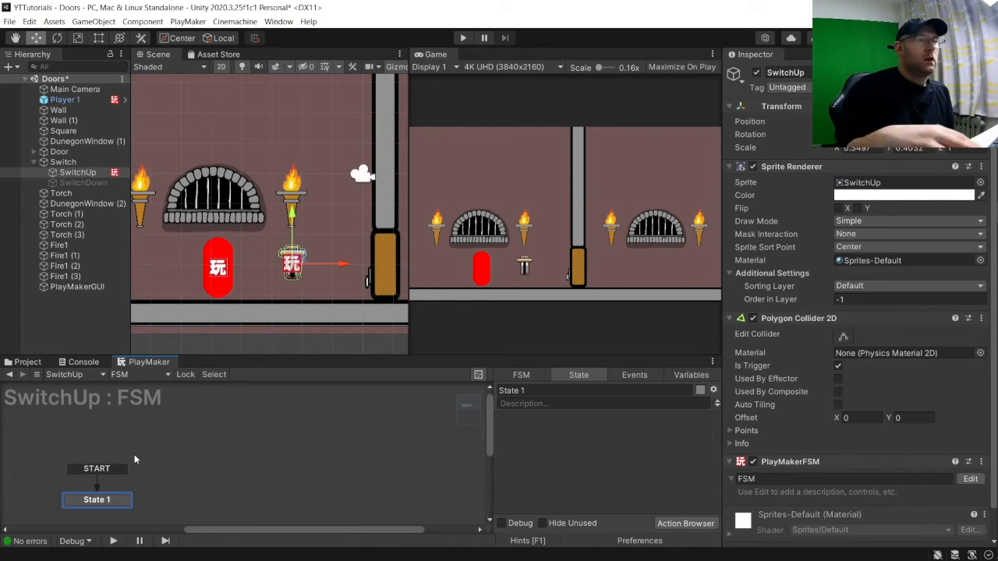
click(803, 478)
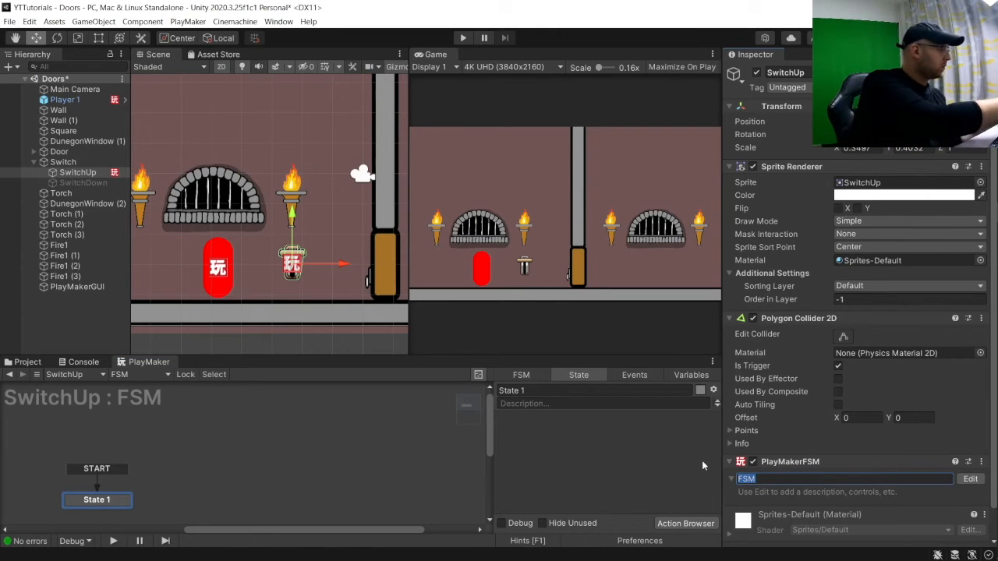
text(Open)
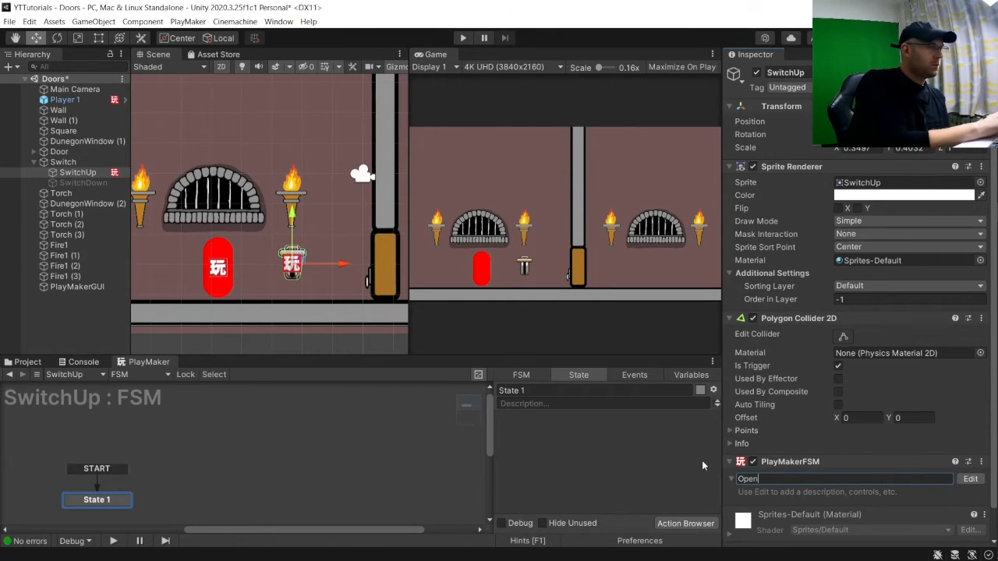
text(Door)
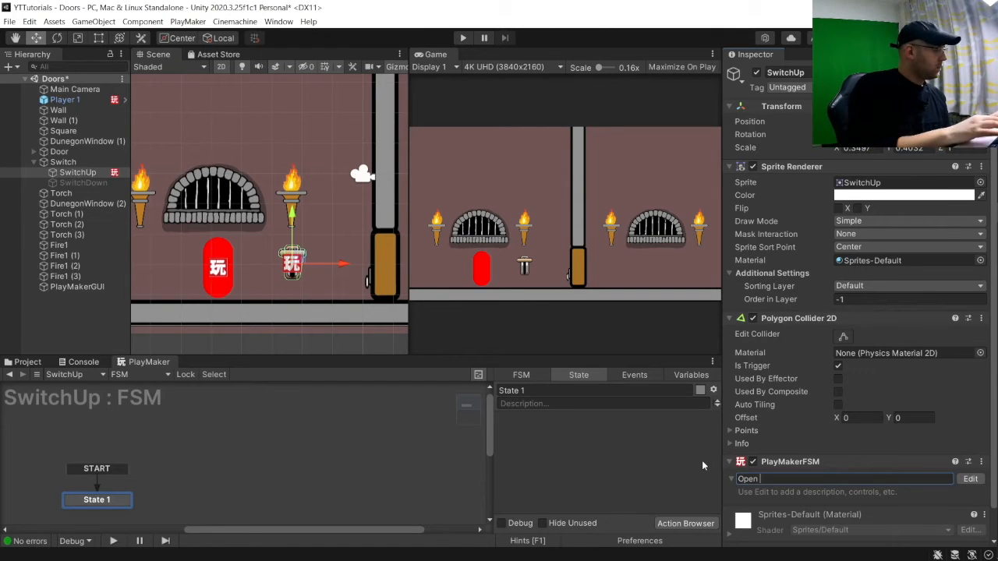
key(Return)
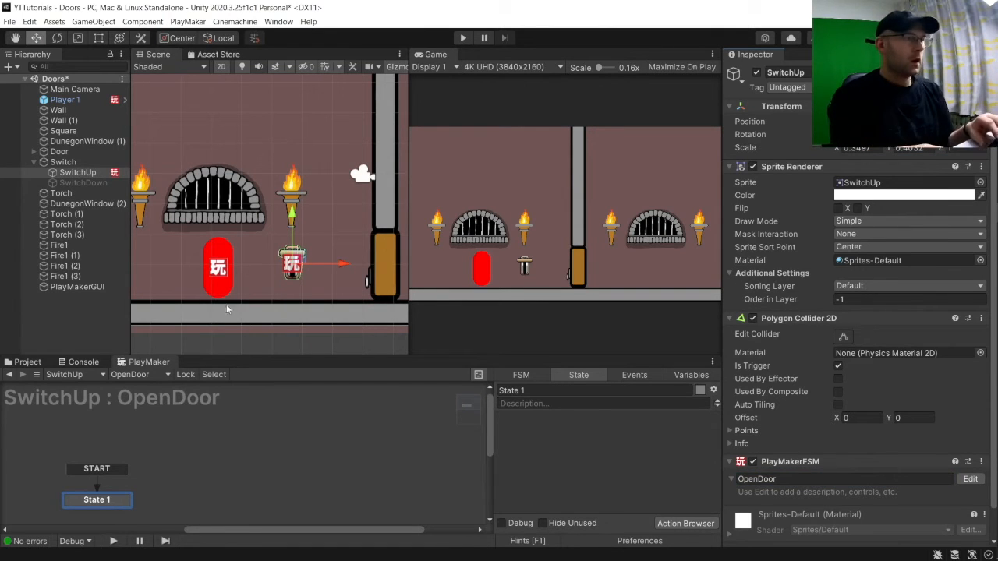
Step: Add two more states to the OpenDoor FSM and arrange them in a row beside the start state
right_click(178, 469)
click(212, 328)
right_click(268, 483)
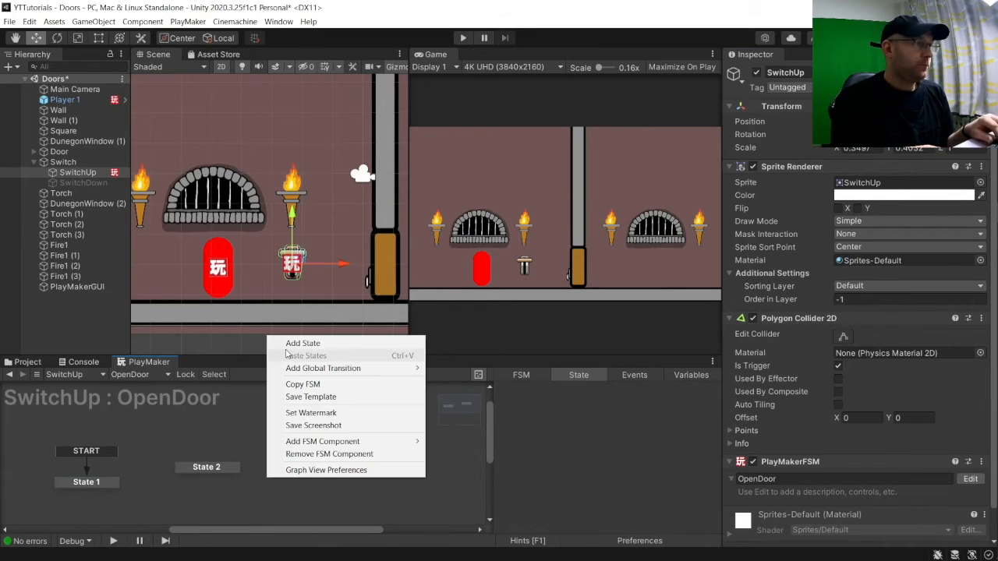
click(300, 343)
drag(219, 467, 174, 468)
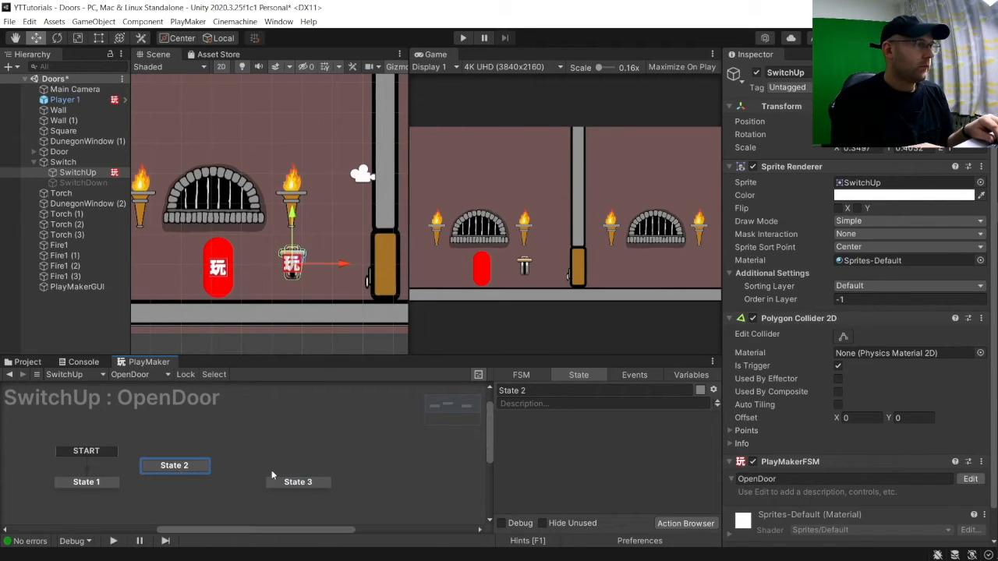
drag(305, 478, 281, 471)
click(254, 494)
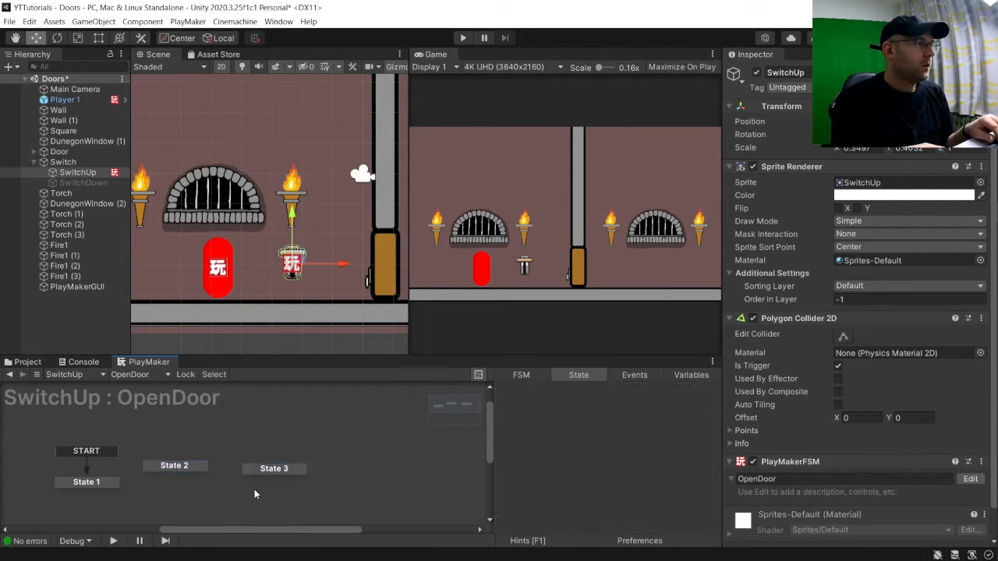
Step: Rename State 1 as TriggerEnter
click(110, 483)
text(Trig)
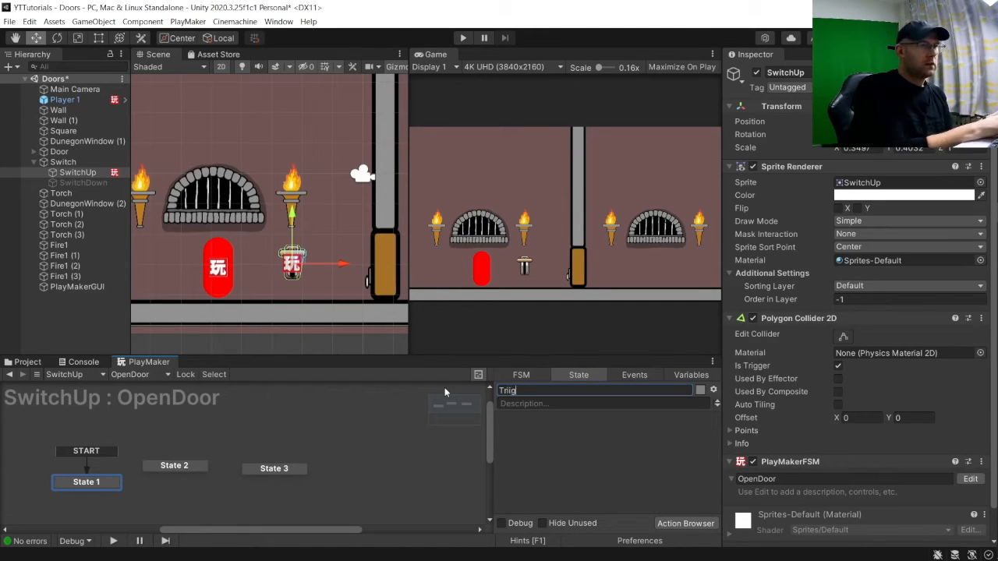
text(gerEnter)
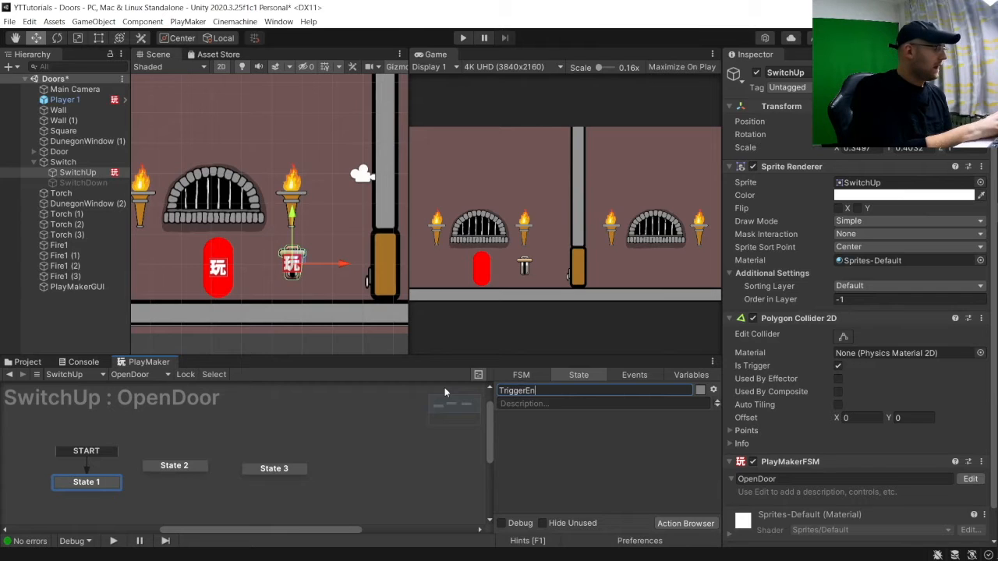
key(Return)
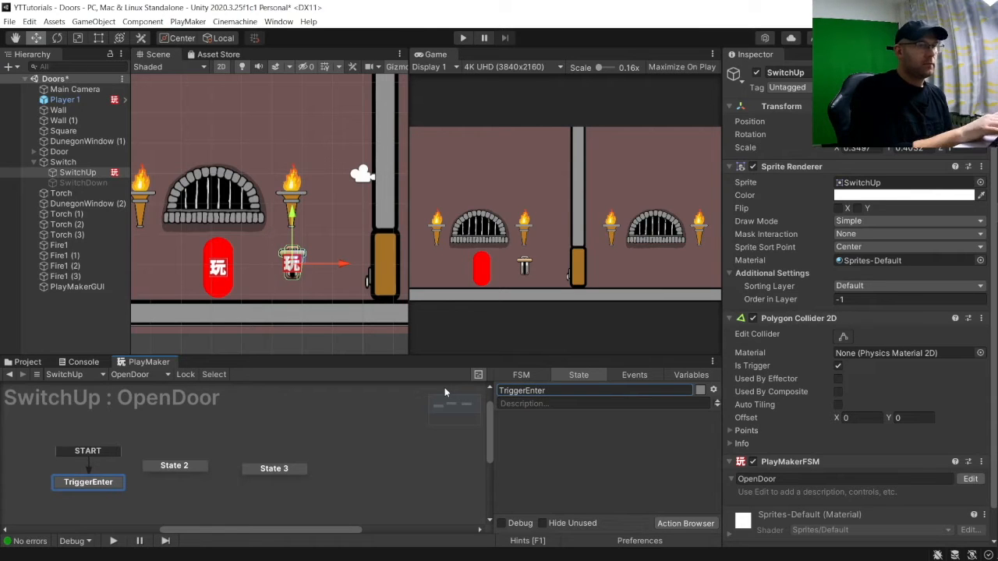
Step: Rename State 2 as TriggerExitOrPressReturn and move it up clear of State 3
click(171, 465)
click(514, 389)
text(Trigger)
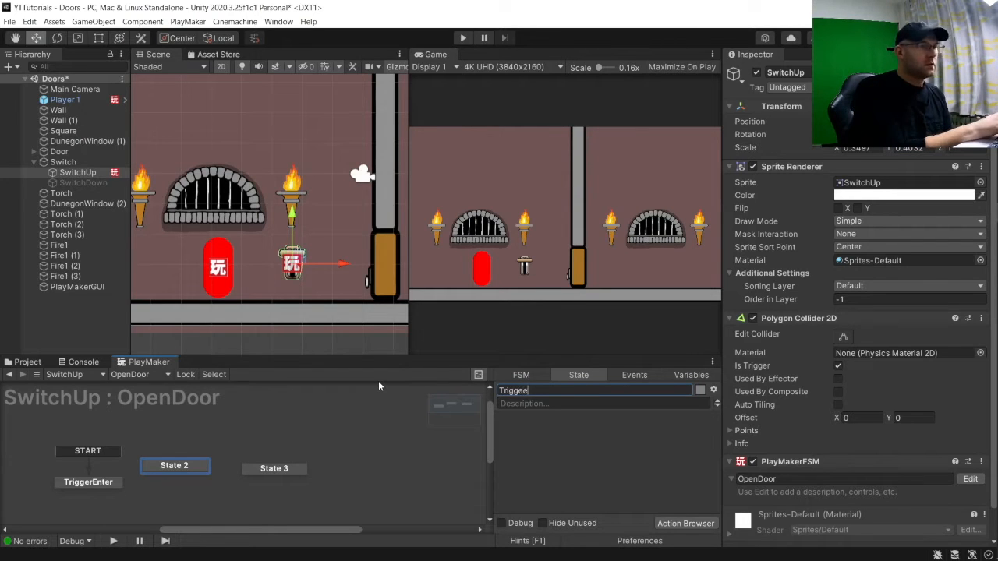
text(ExitOr)
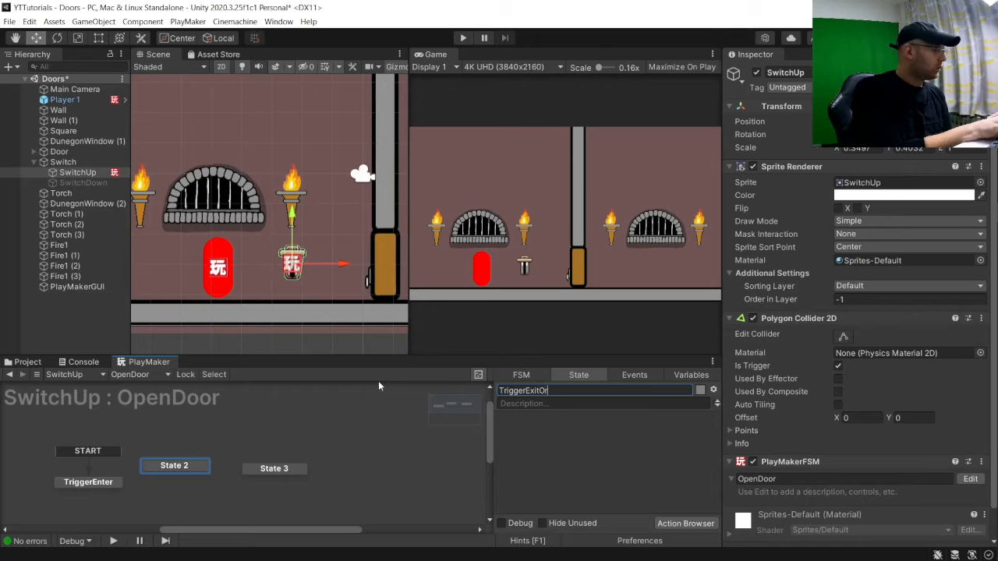
text(Pre)
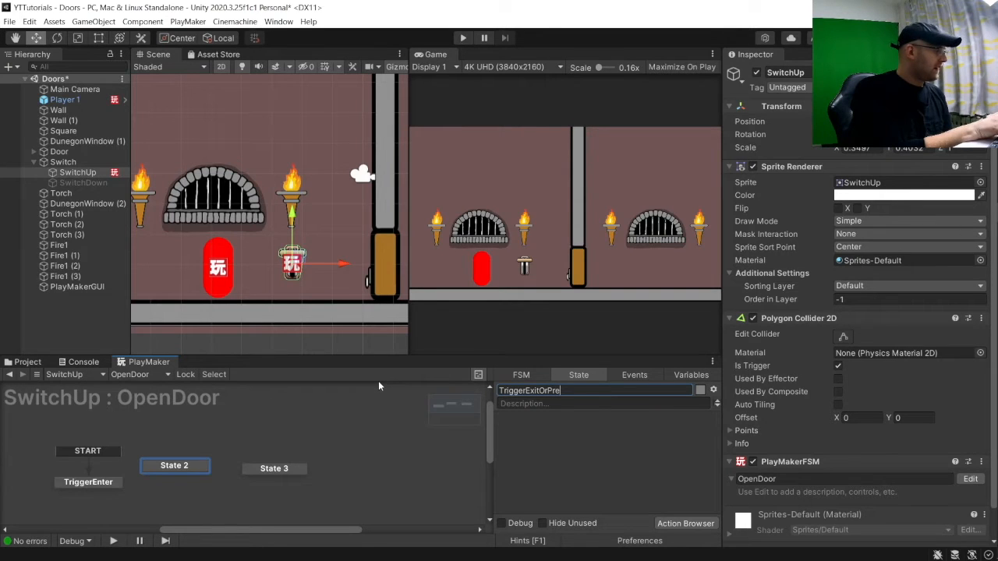
text(ssReturn)
key(Return)
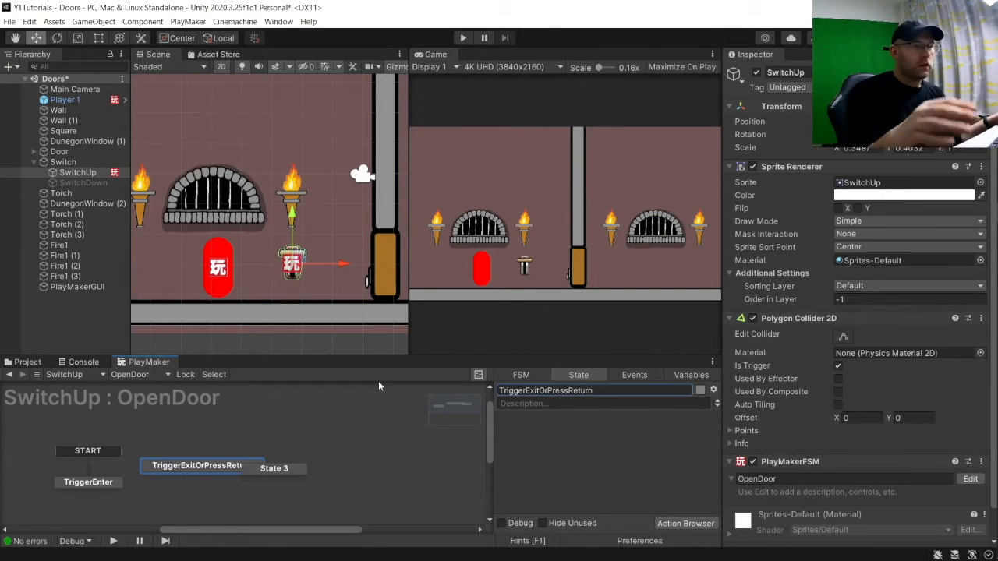
drag(189, 466, 190, 438)
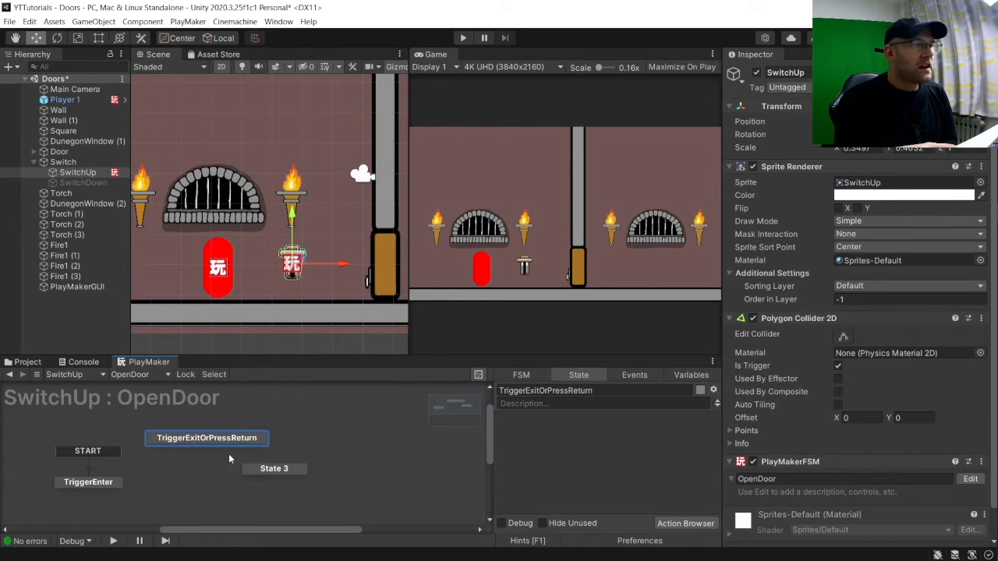
Step: Shift State 3 slightly away from the other states and rename it as OpenDoor
click(286, 470)
drag(287, 470, 298, 467)
right_click(297, 470)
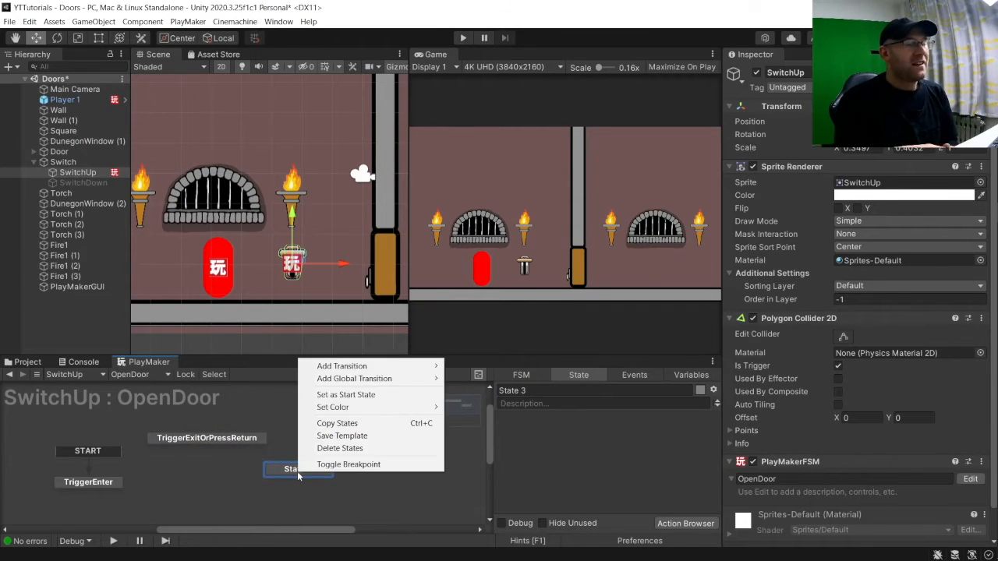
click(548, 444)
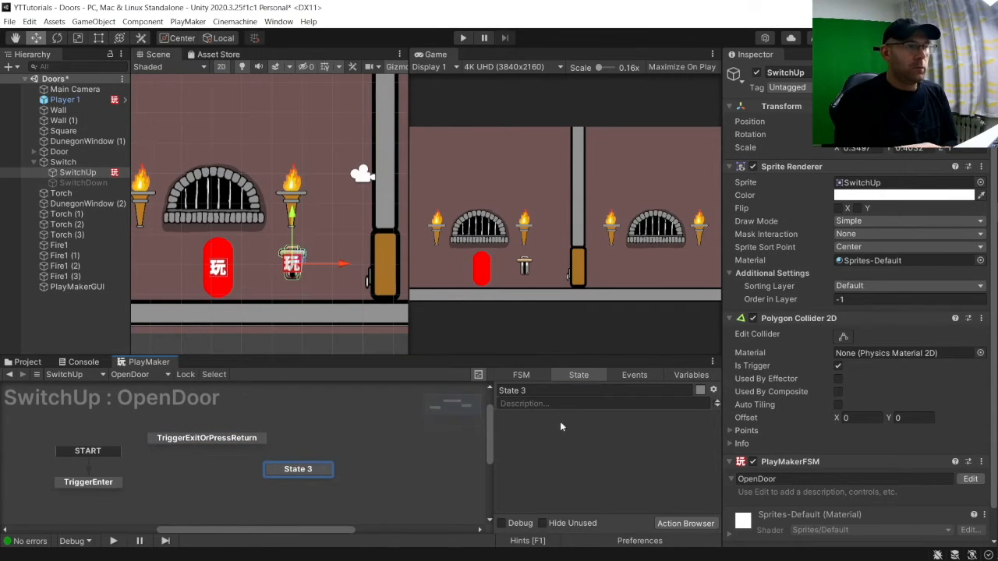
drag(564, 393, 515, 391)
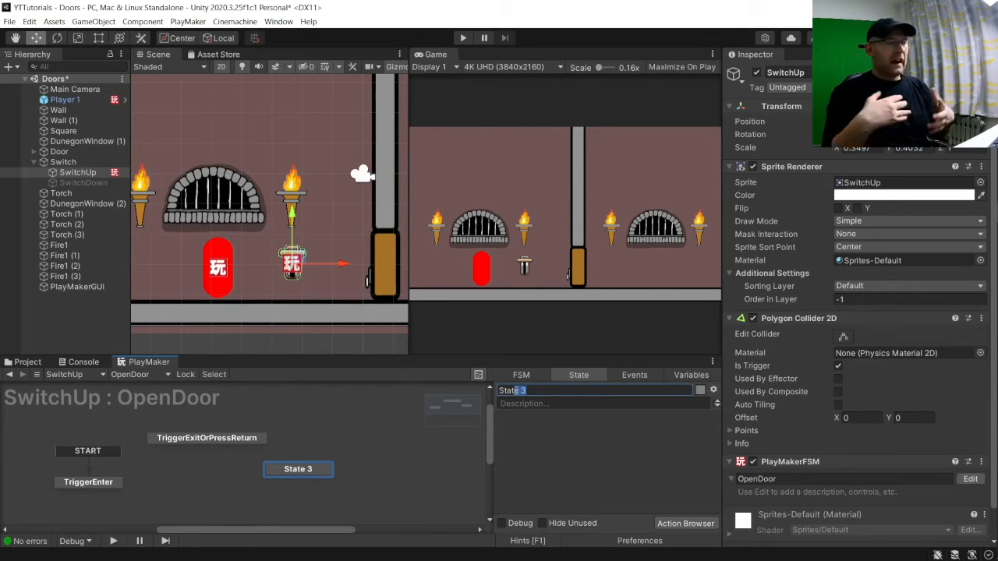
key(BackSpace)
key(BackSpace)
key(BackSpace)
key(BackSpace)
key(BackSpace)
text(Ope)
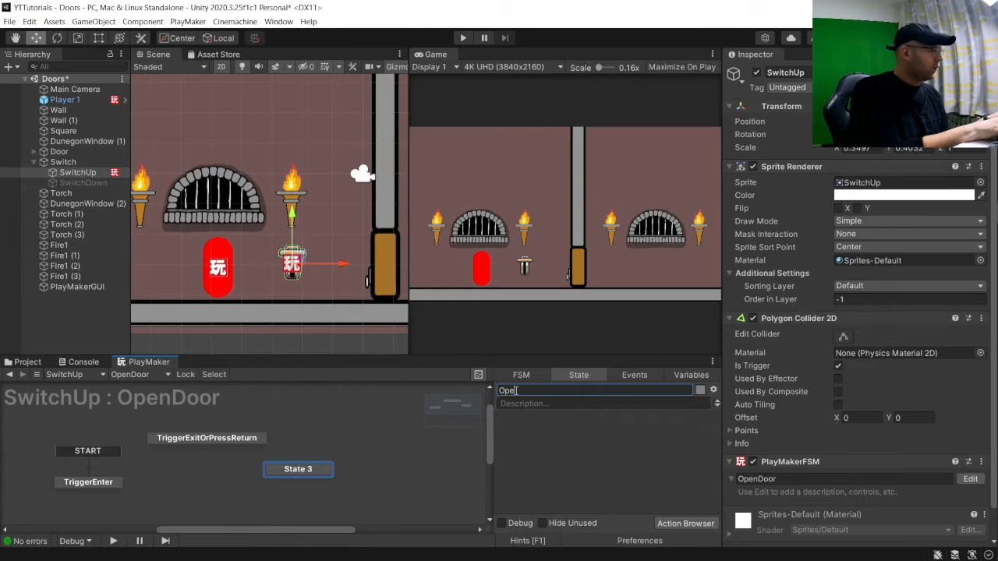
text(nDoor)
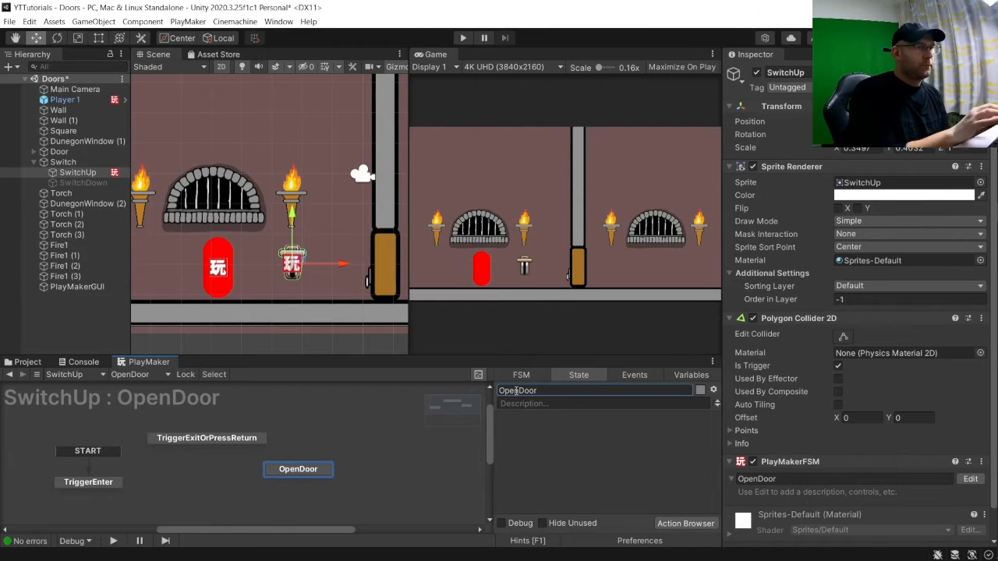
Step: Add a FINISHED transition to the TriggerEnter state and link it to the TriggerExitOrPressReturn state
drag(89, 488, 90, 477)
right_click(92, 474)
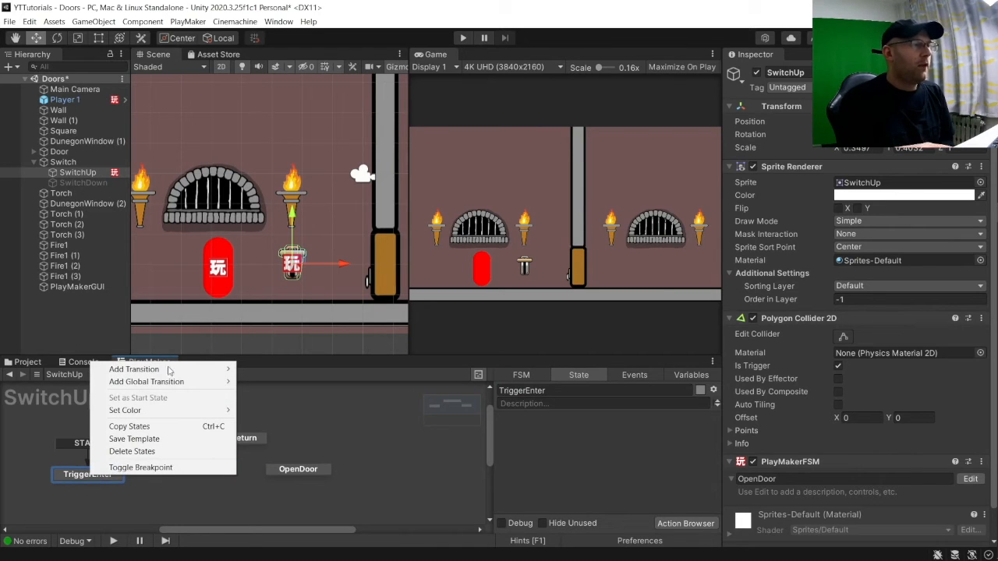
mouse_move(168, 367)
click(258, 368)
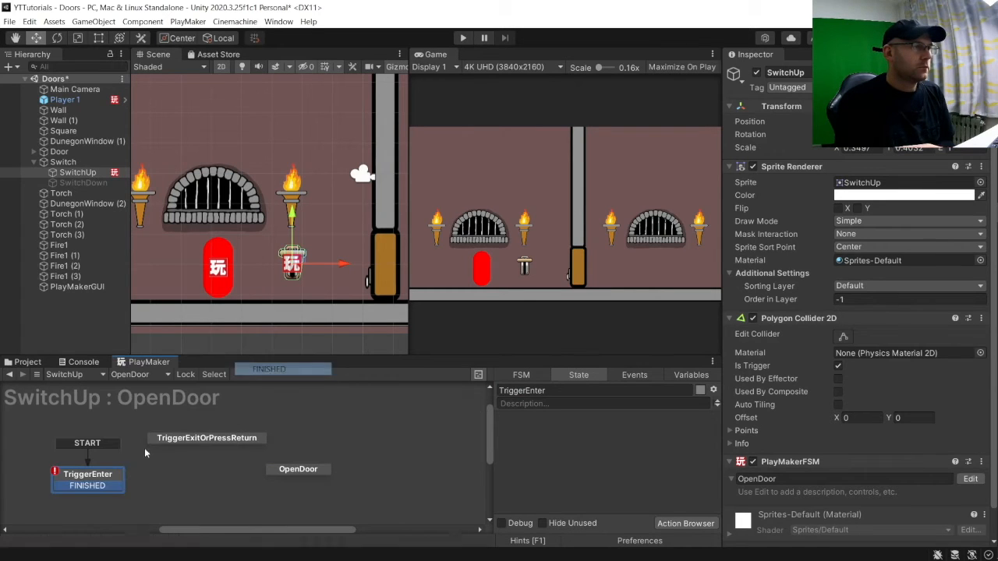
drag(95, 484, 163, 439)
Step: Add two events named TriggerExit and PressReturn to the OpenDoor FSM
click(639, 377)
click(581, 508)
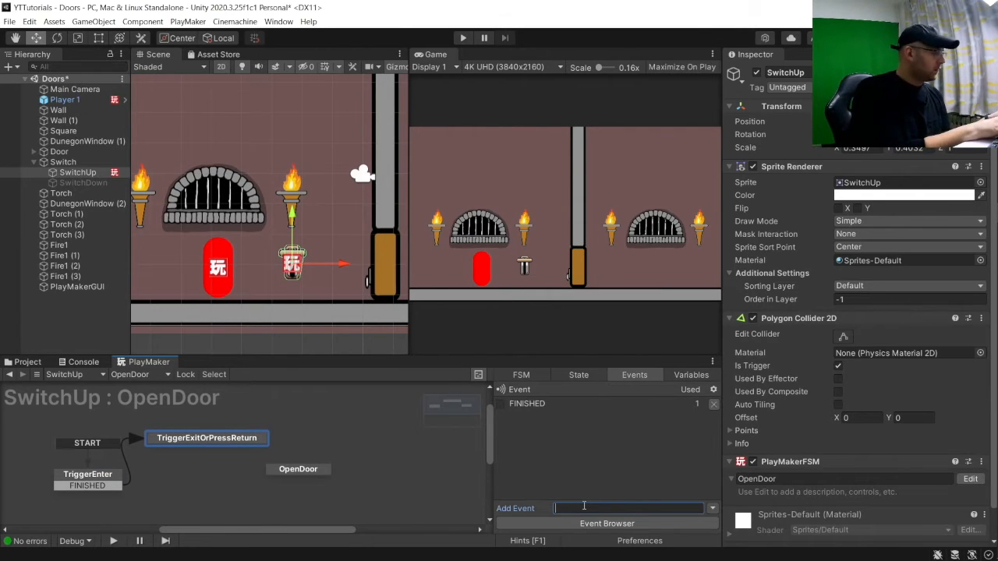
text(TriggerE)
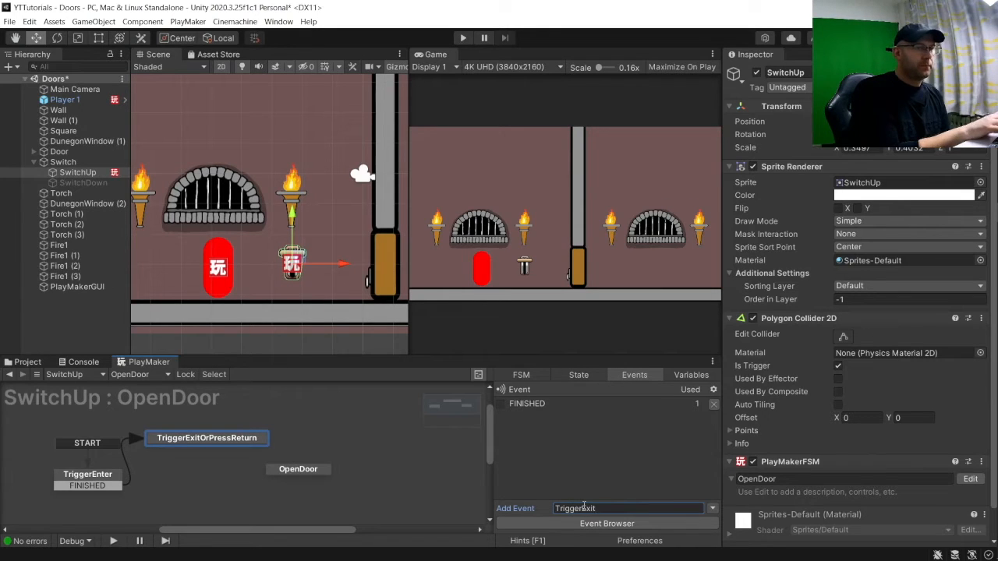
text(xit)
key(Return)
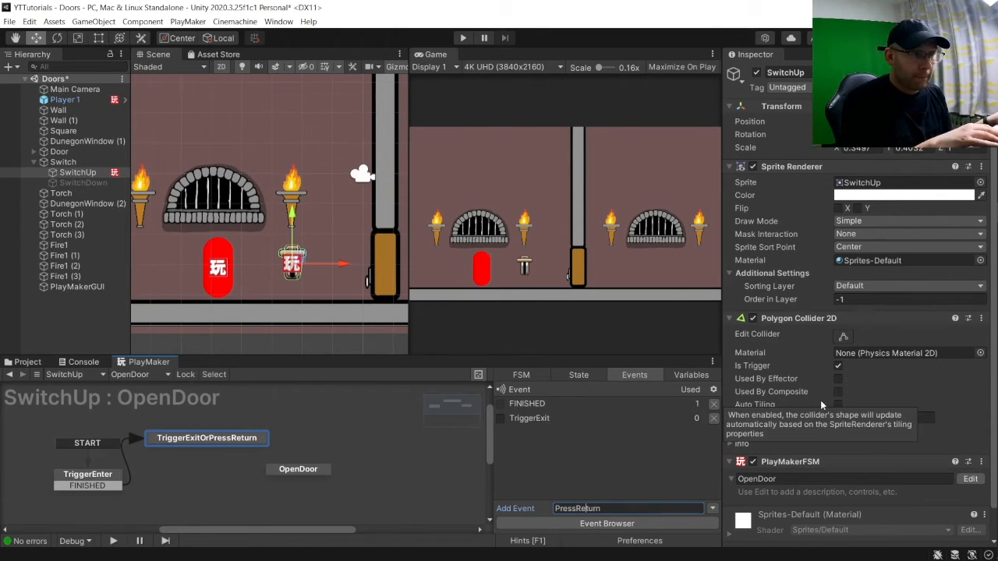
key(Return)
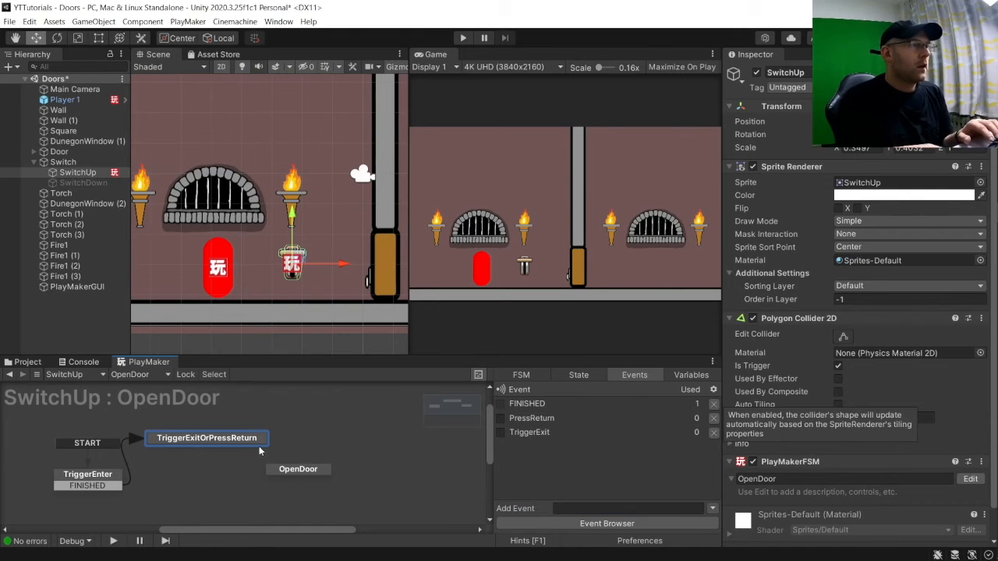
Step: Add TriggerExit and PressReturn transitions to the TriggerExitOrPressReturn state
right_click(230, 439)
mouse_move(312, 448)
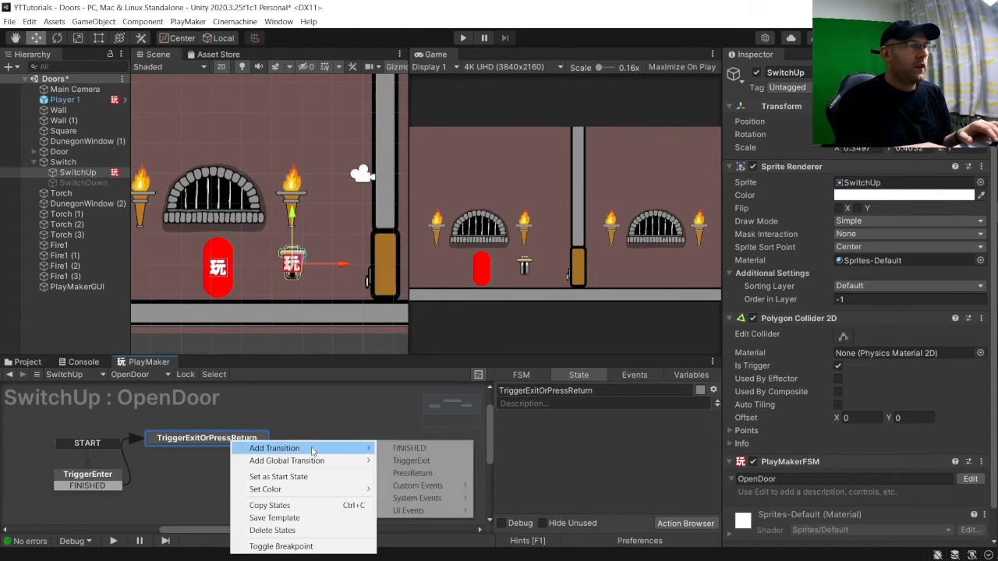
click(434, 462)
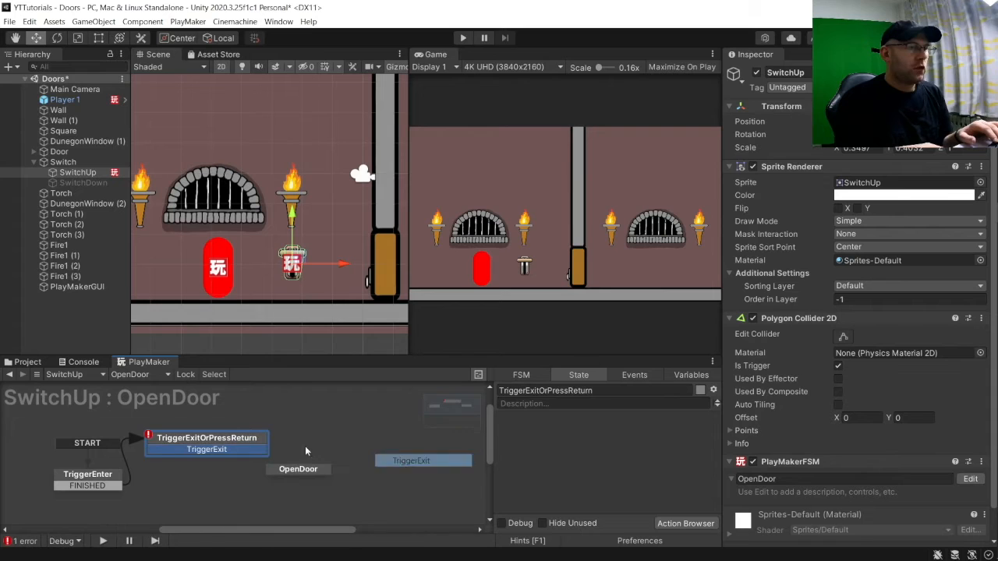
right_click(201, 439)
mouse_move(234, 445)
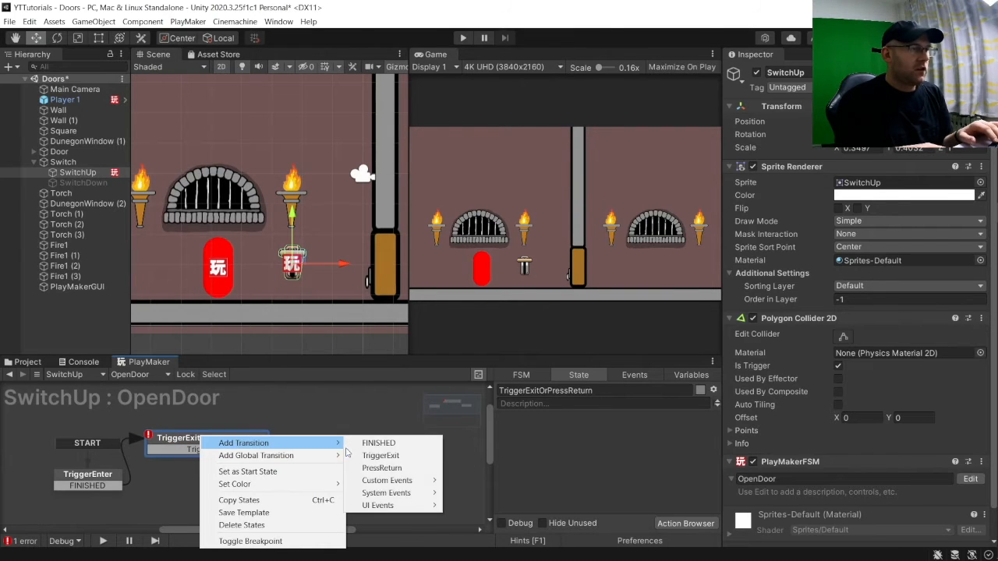
click(425, 472)
Step: Link PressReturn to the OpenDoor state and TriggerExit back to TriggerEnter, spacing the states farther apart
drag(234, 460, 345, 472)
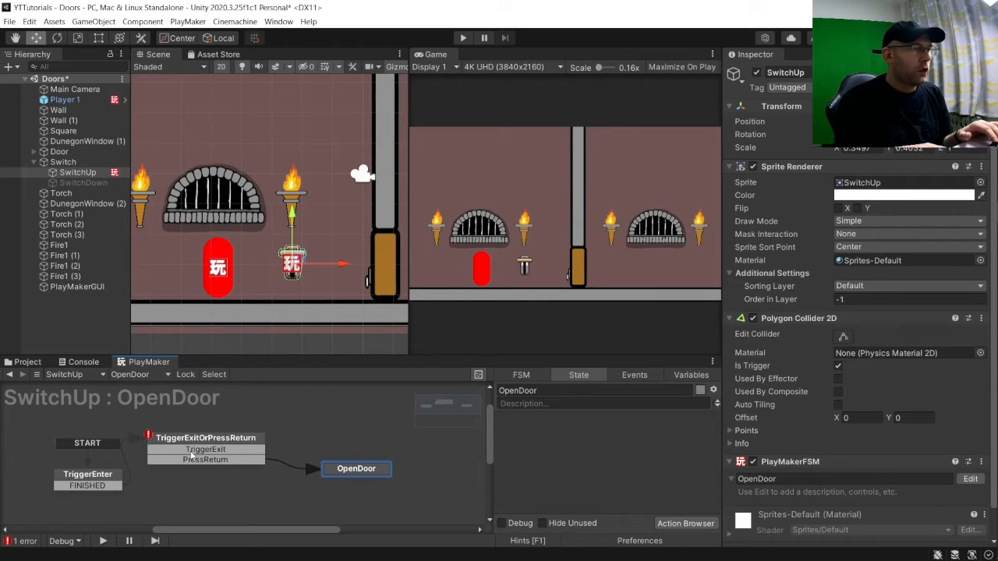
drag(194, 442, 228, 421)
drag(216, 427, 102, 478)
Step: Add a Trigger2D Event action to the TriggerEnter state
click(685, 523)
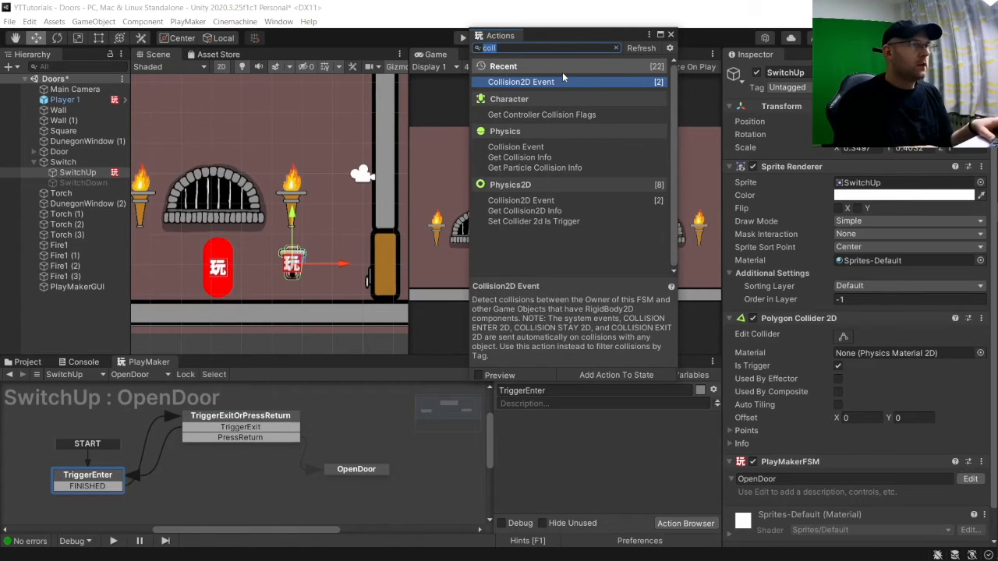
key(BackSpace)
text(Tigger)
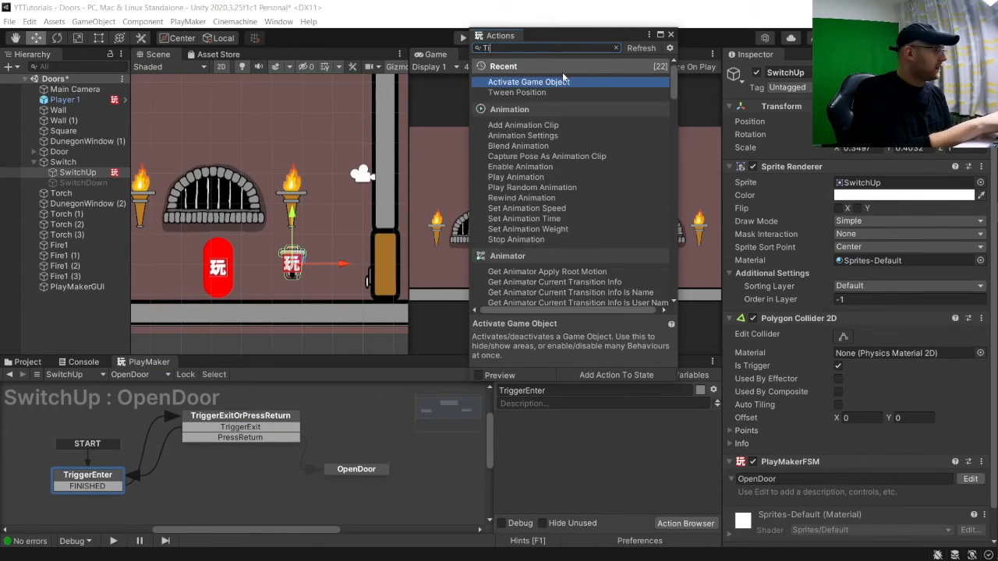
key(BackSpace)
key(BackSpace)
key(BackSpace)
key(BackSpace)
key(BackSpace)
text(rigg)
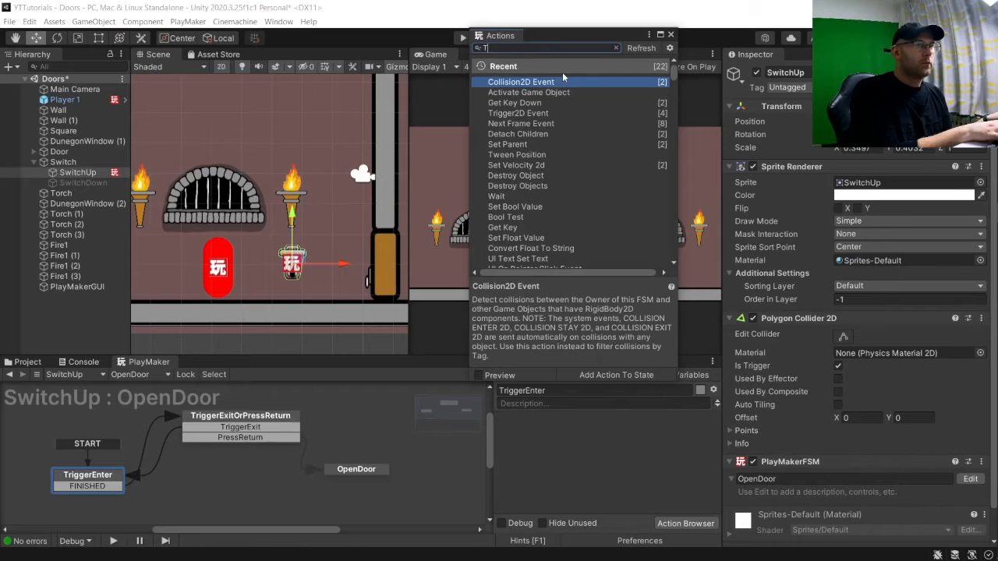
text(er)
key(Return)
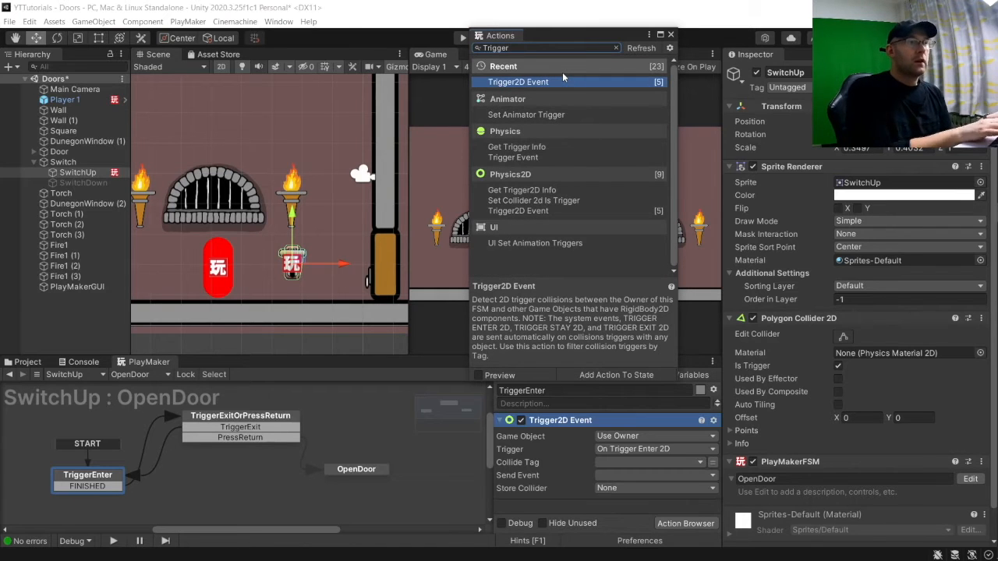
Step: Add a Trigger2D Event action to the TriggerExitOrPressReturn state as well
click(240, 421)
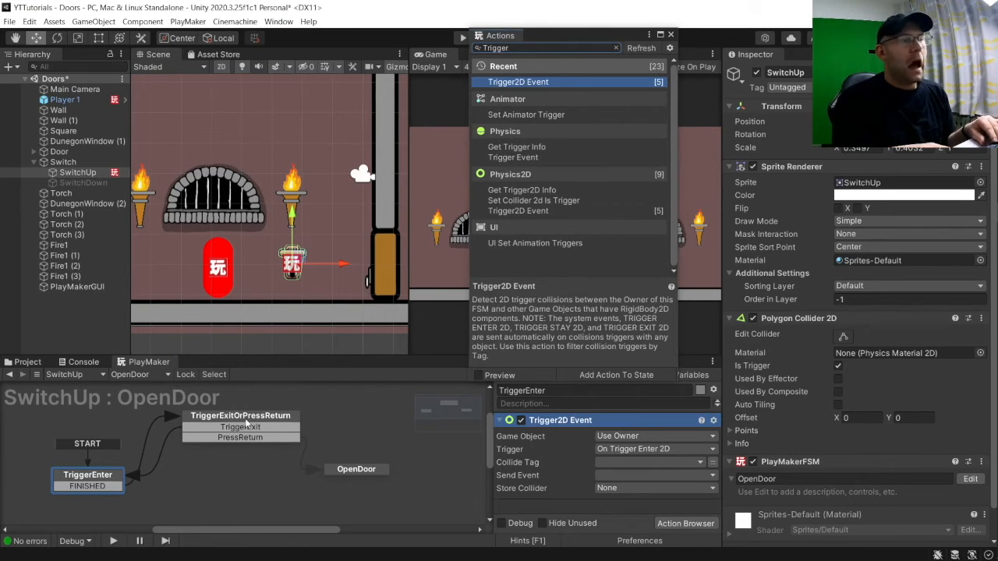
double_click(521, 85)
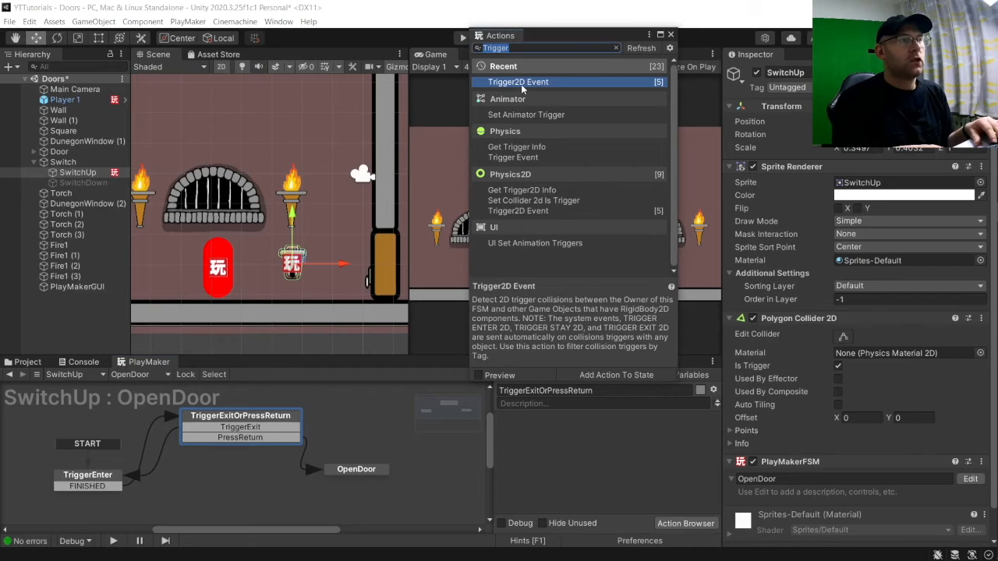
click(86, 476)
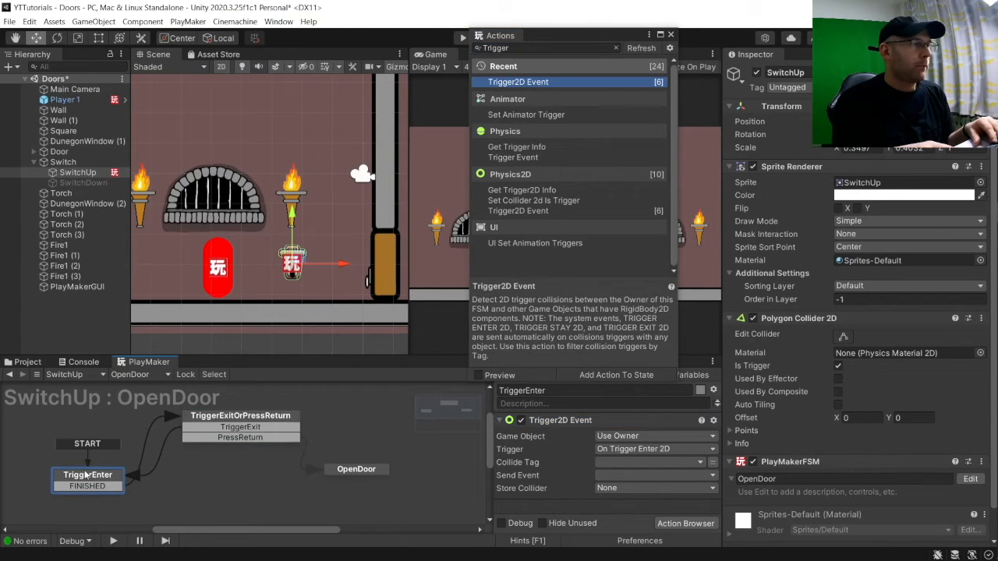
Step: Add a Get Key Down action to the TriggerExitOrPressReturn state
click(243, 424)
click(545, 48)
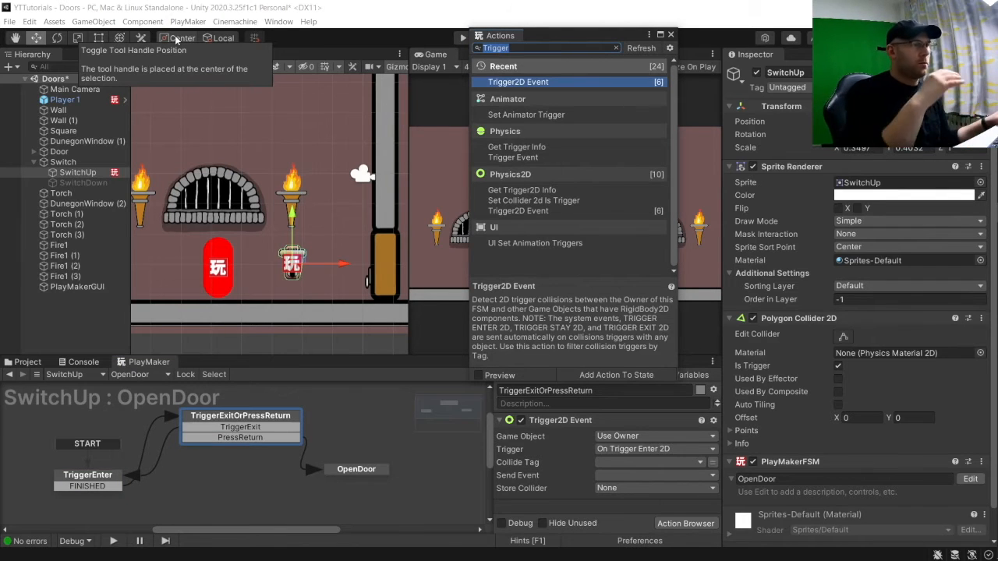
text(Get)
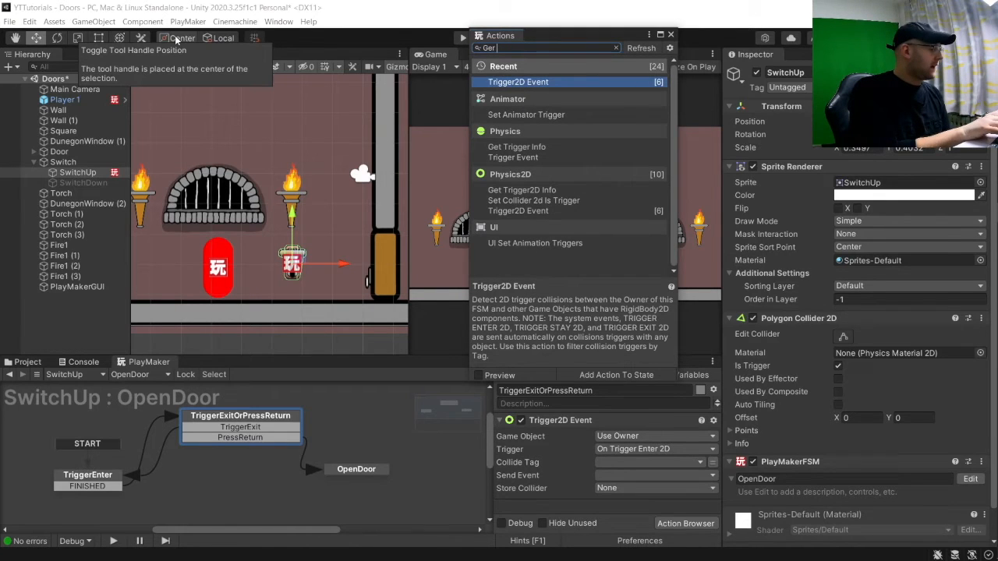
text( key)
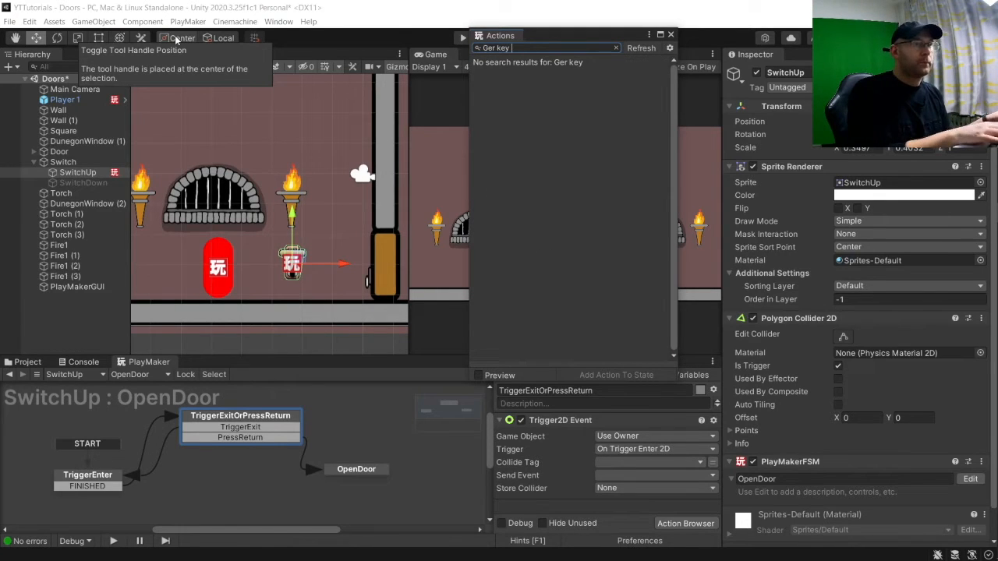
key(BackSpace)
key(BackSpace)
key(BackSpace)
key(BackSpace)
text(t)
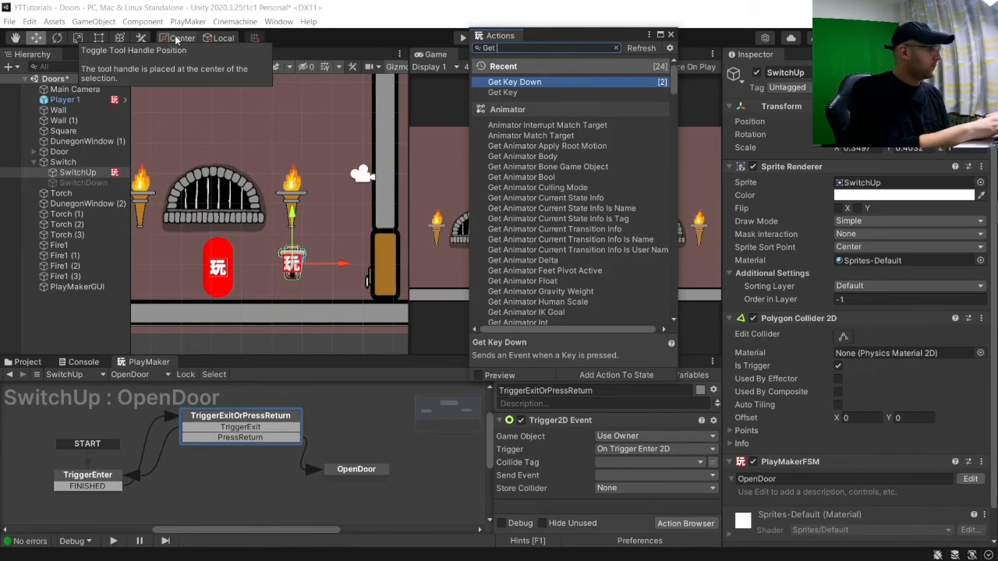
text( key down)
key(Return)
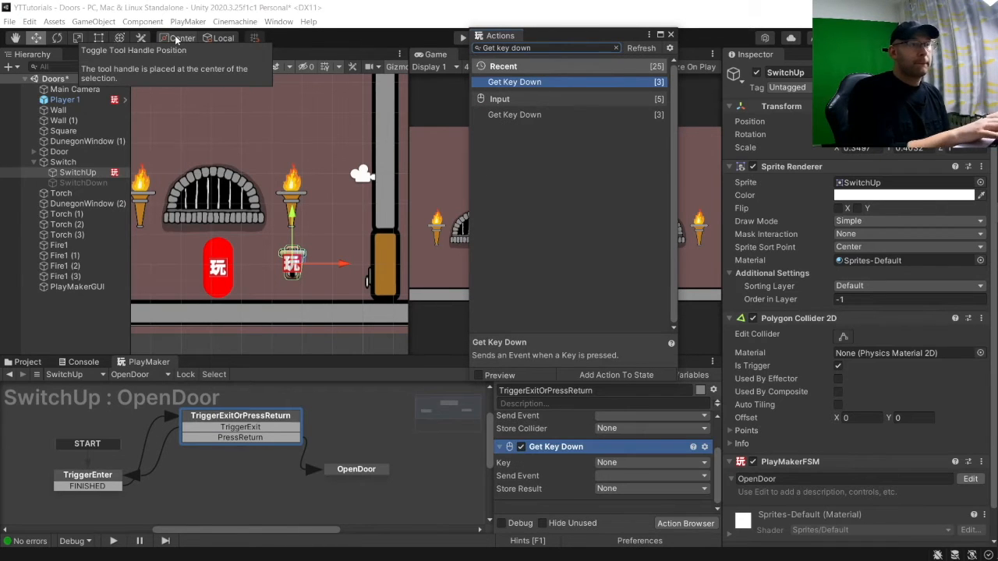
Step: Add four Activate Game Object actions to the OpenDoor state and close the action browser
click(355, 470)
click(516, 48)
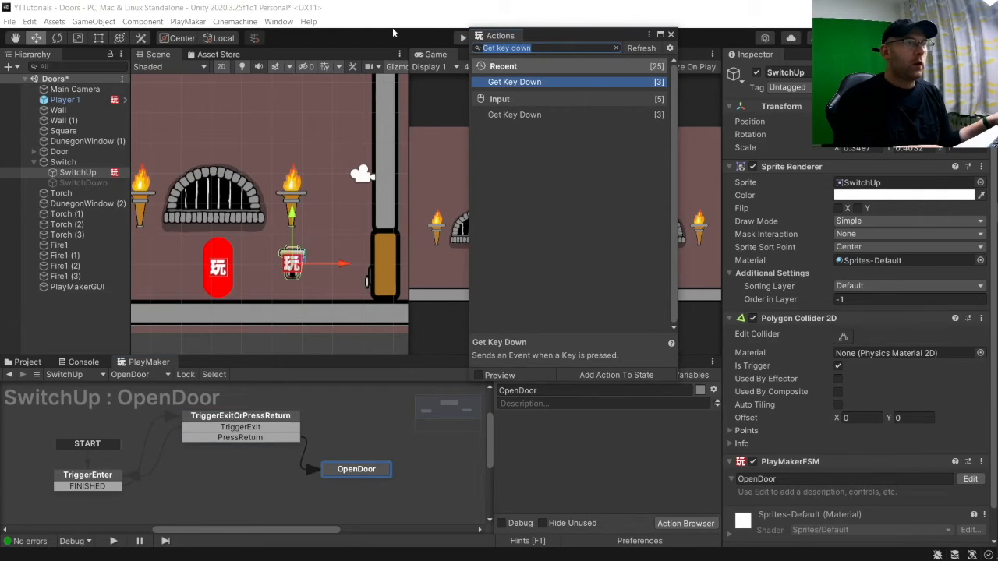
text(A)
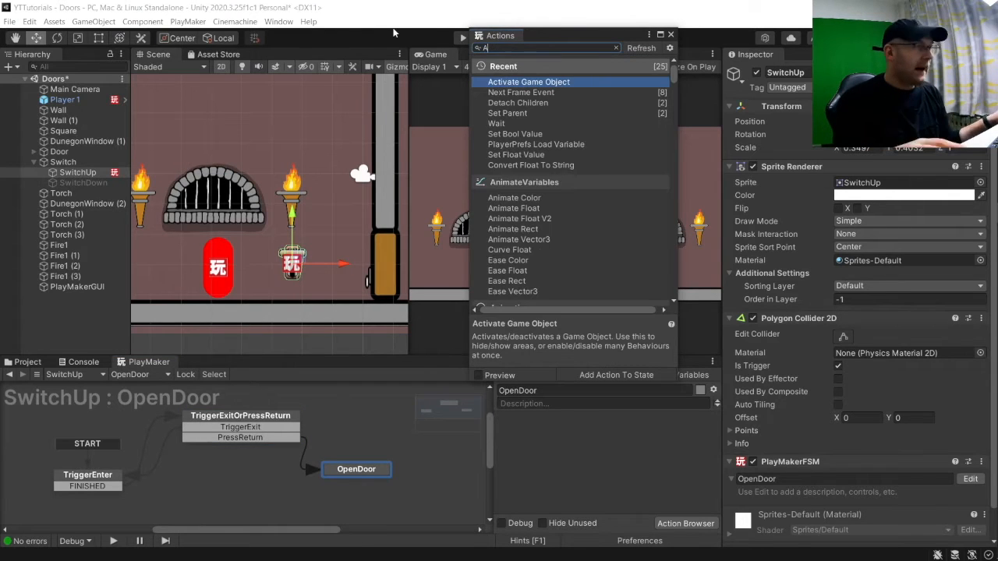
key(Return)
key(Return)
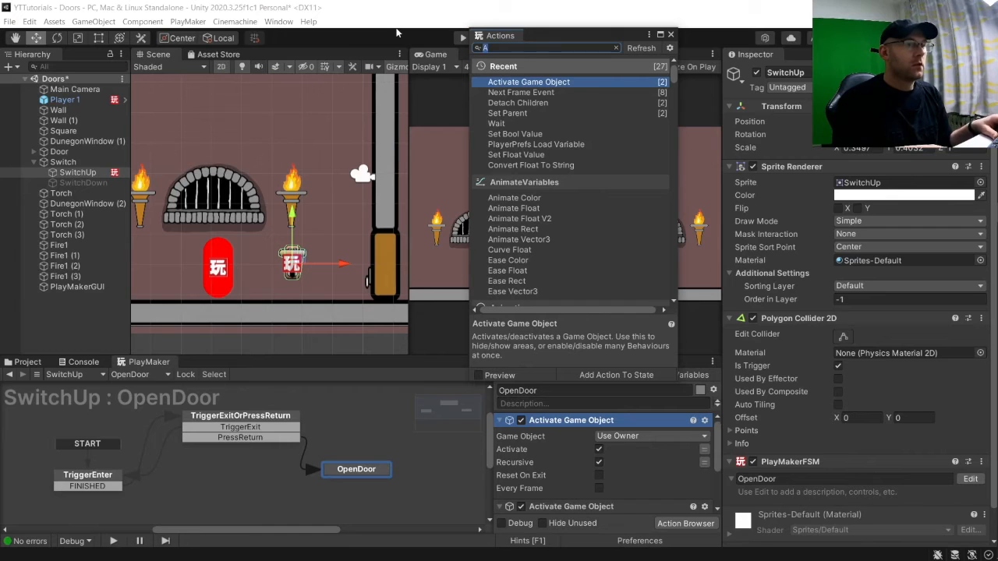
key(Return)
key(Return)
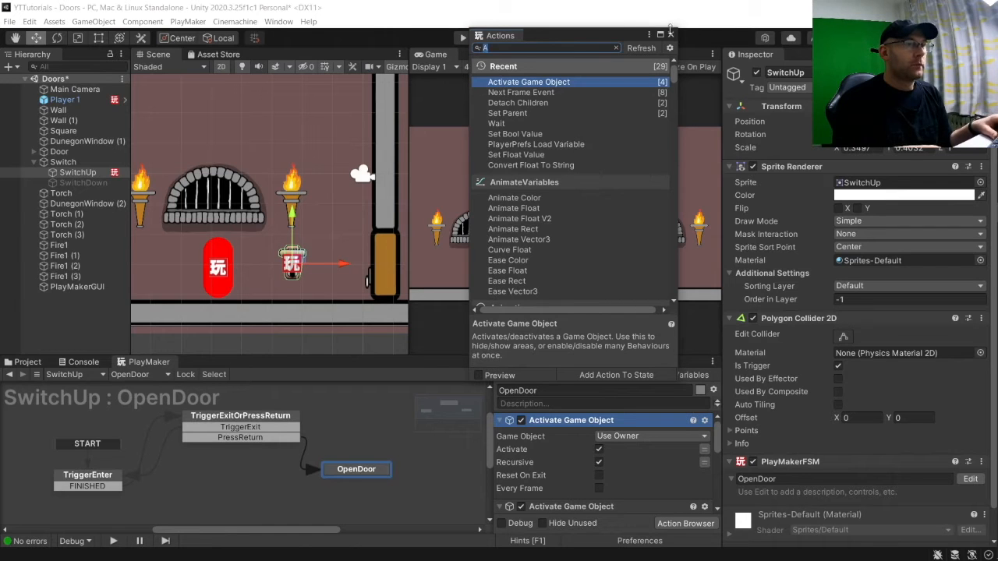
click(670, 36)
Step: In TriggerEnter's Trigger2D Event, set the collide tag to Player and the sent event to FINISHED
click(75, 477)
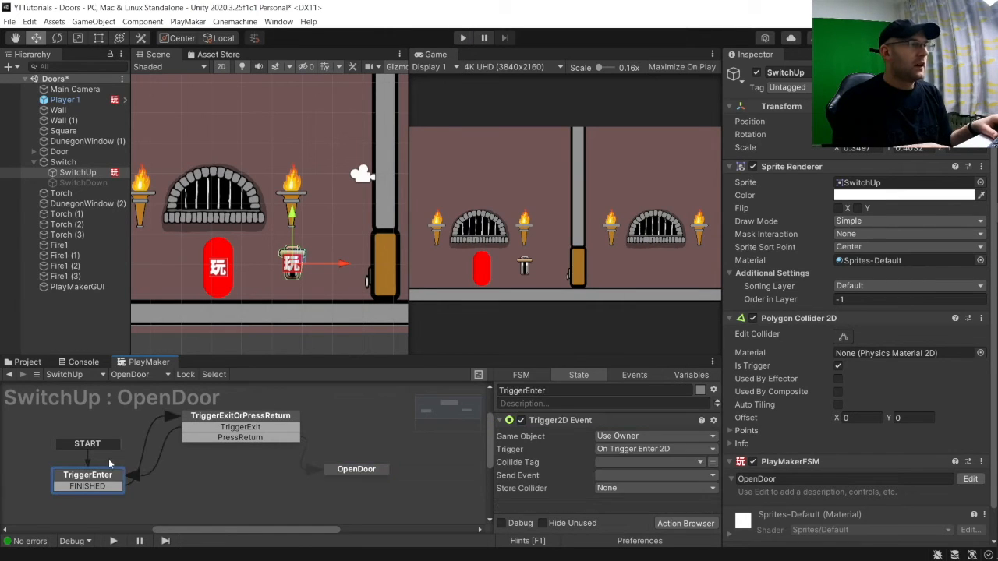
click(607, 465)
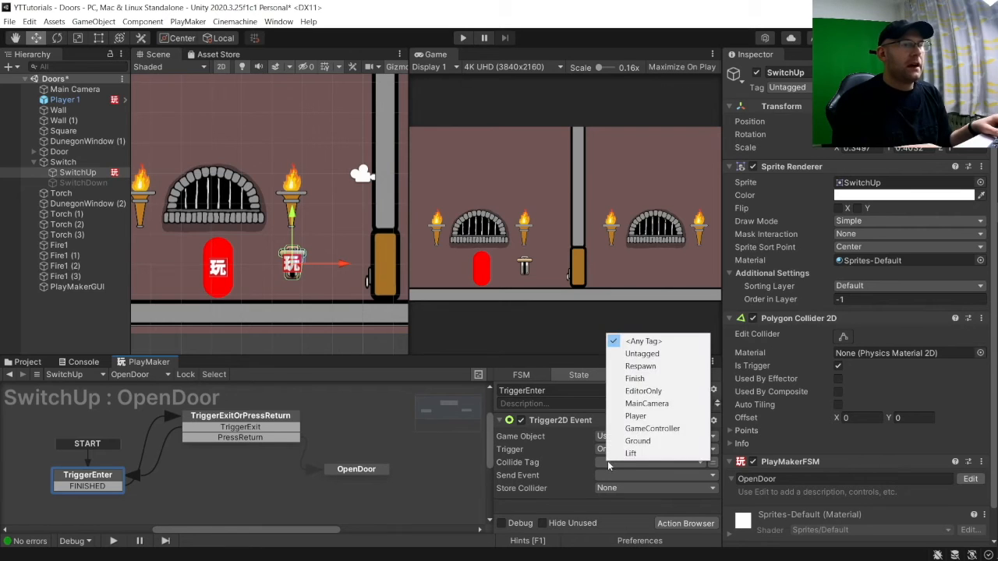
click(636, 416)
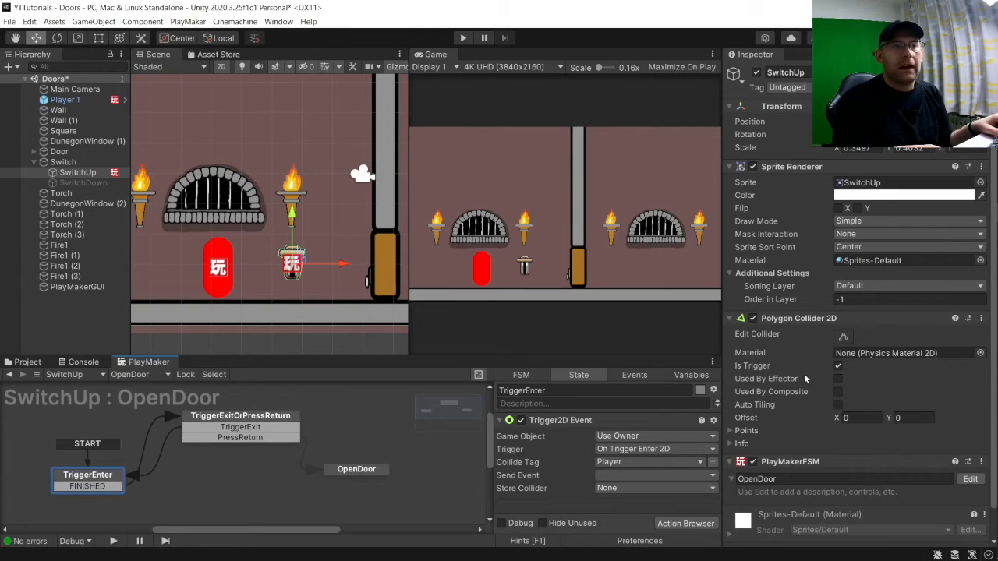
click(615, 476)
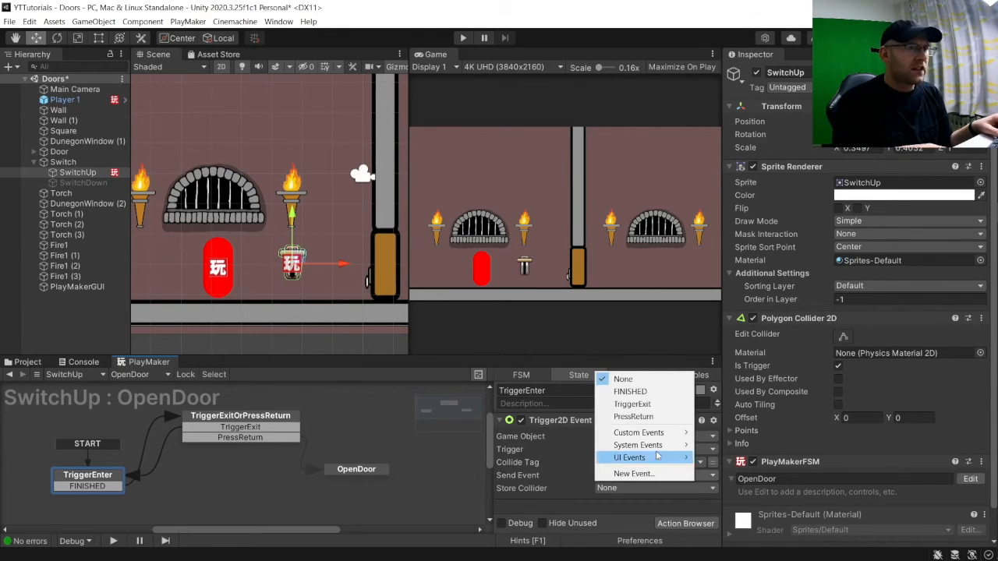
click(652, 392)
Step: In TriggerExitOrPressReturn's Trigger2D Event, set the trigger to On Trigger Exit 2D, the collide tag to Player and the sent event to TriggerExit
click(223, 418)
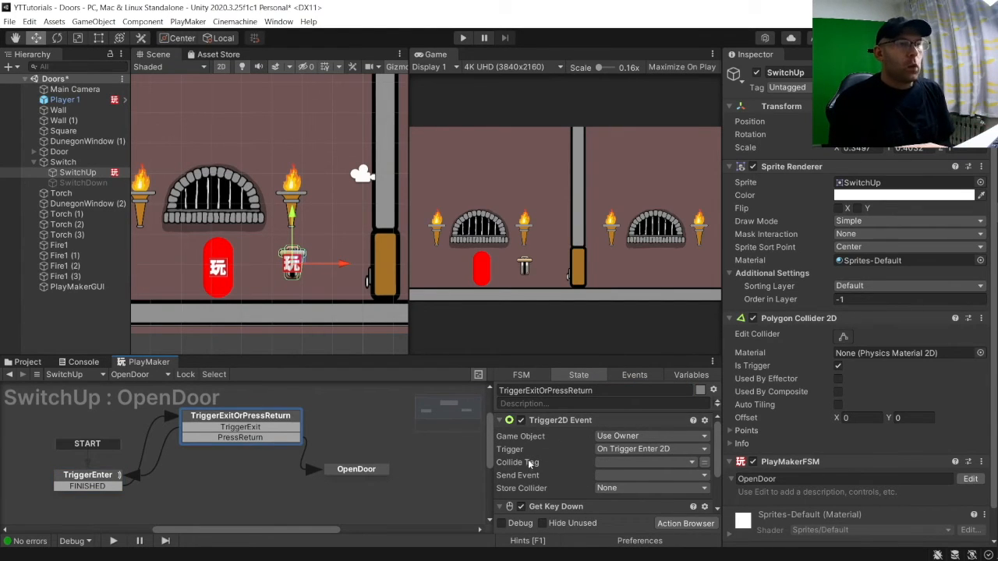
click(657, 451)
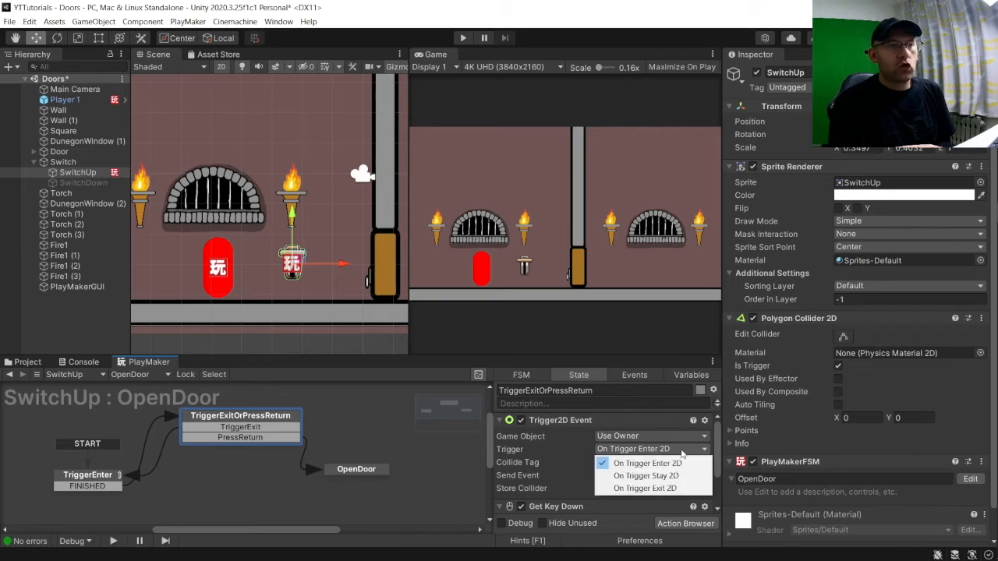
click(660, 488)
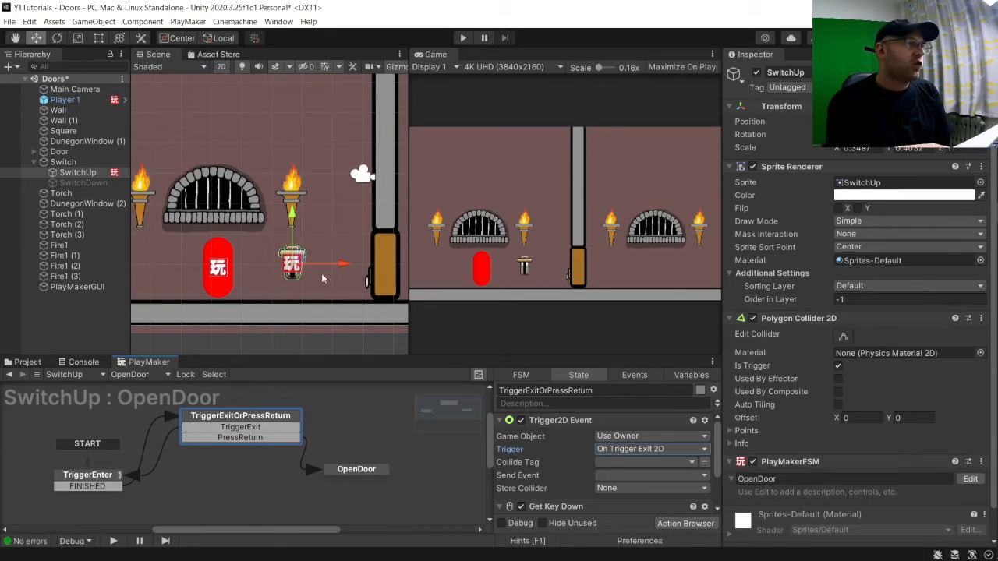
click(80, 476)
click(264, 420)
click(615, 463)
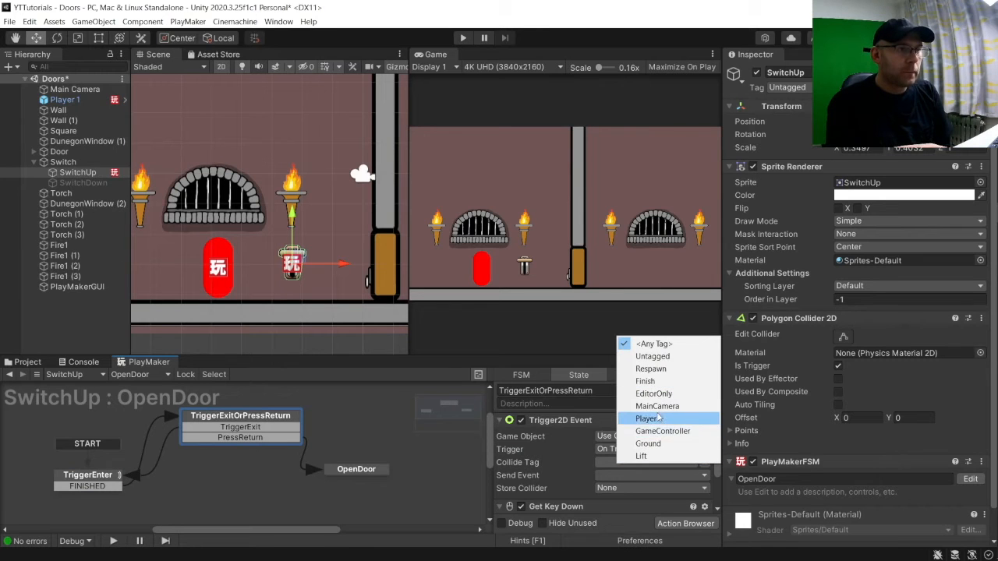
click(649, 418)
click(608, 475)
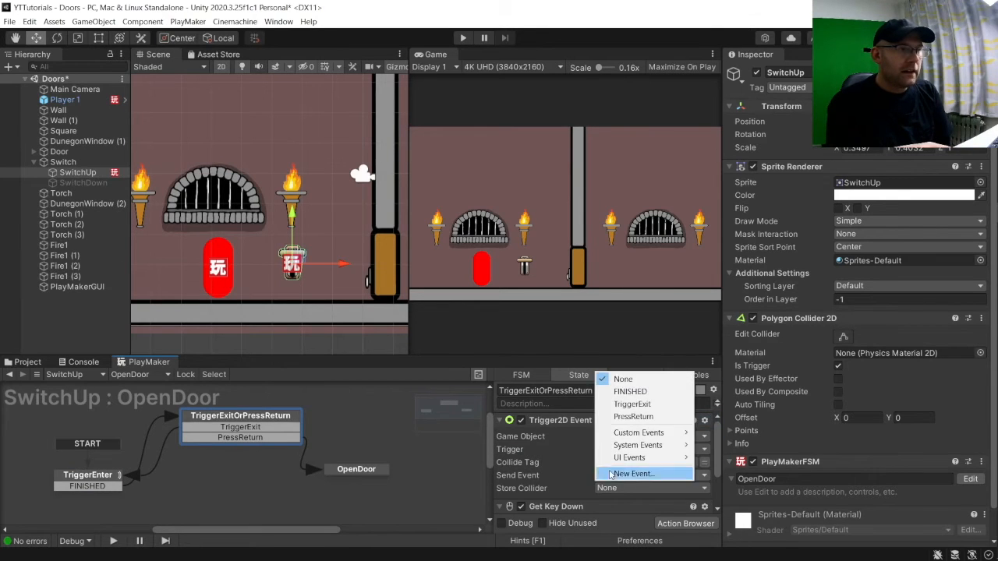
click(648, 404)
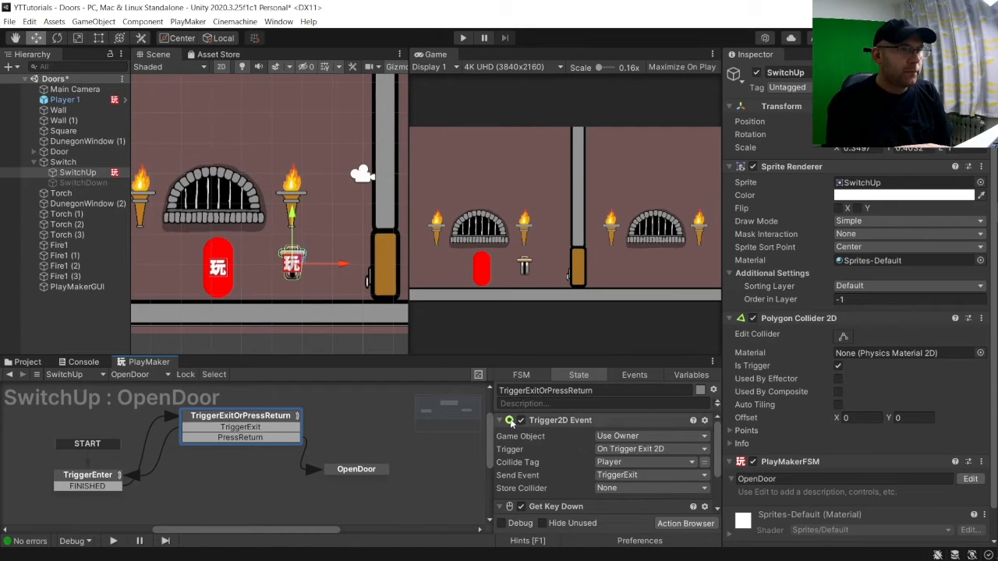
Step: In TriggerExitOrPressReturn's Get Key Down action, set the key to Return and the sent event to PressReturn
click(569, 420)
click(627, 450)
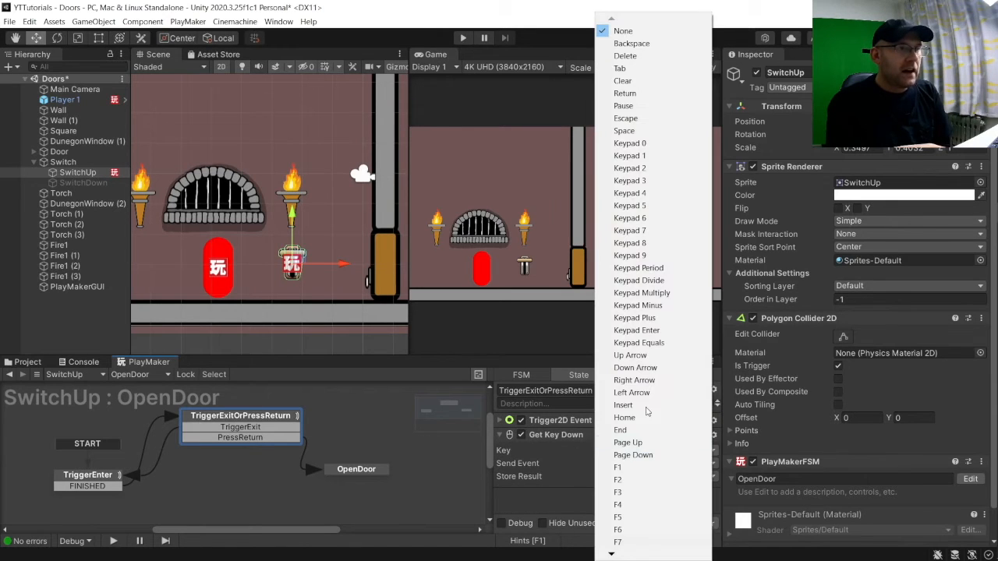
click(638, 94)
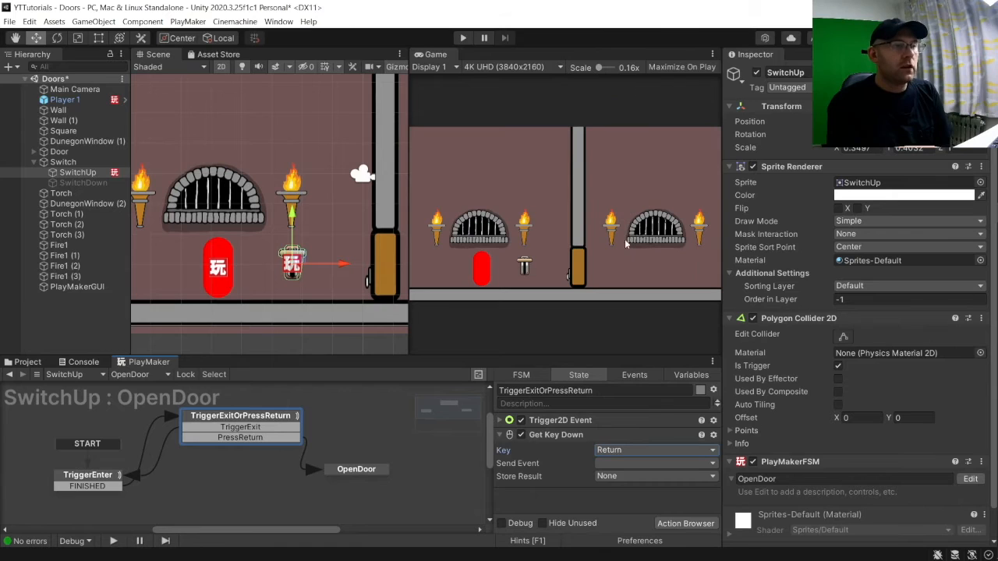
click(612, 464)
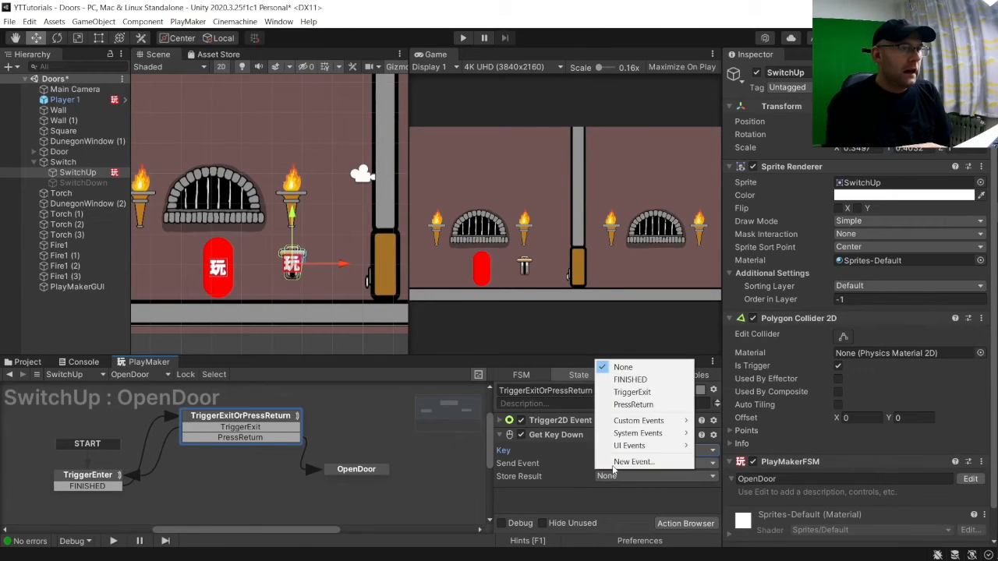
click(646, 404)
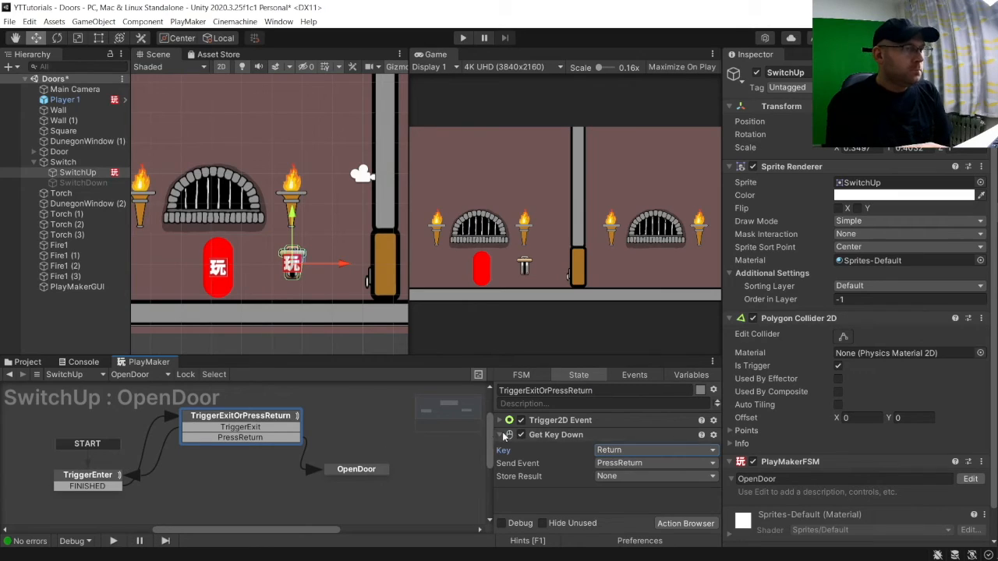
click(500, 434)
Step: In the OpenDoor state, specify SwitchUp for the first Activate Game Object action and turn its Activate option off
click(363, 471)
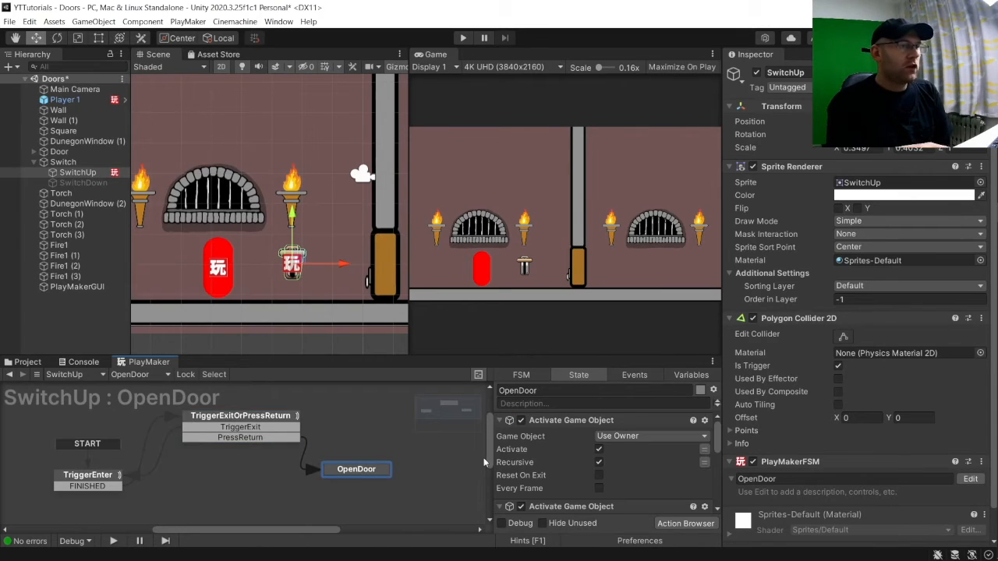
click(633, 434)
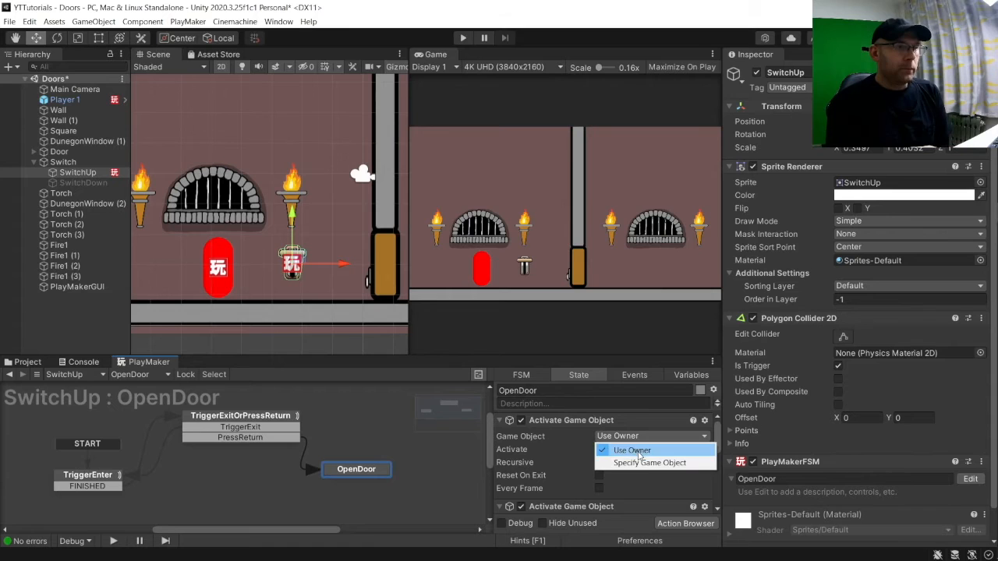
click(635, 462)
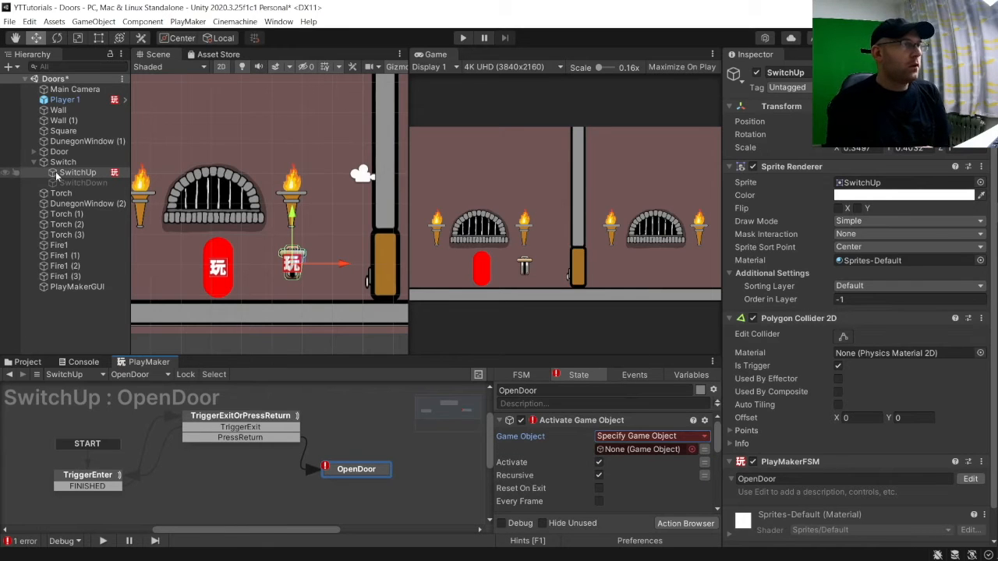
drag(607, 434, 609, 450)
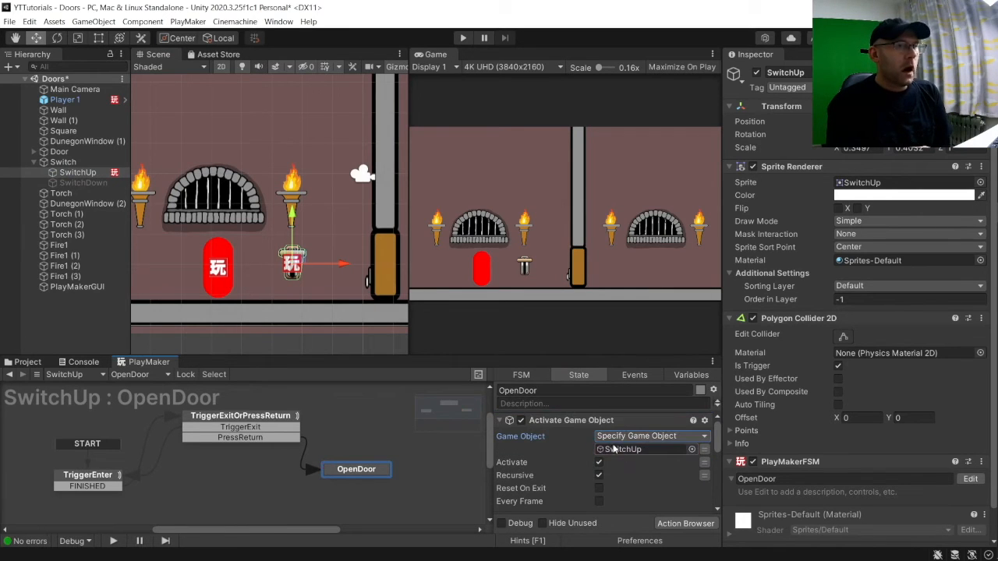
click(598, 463)
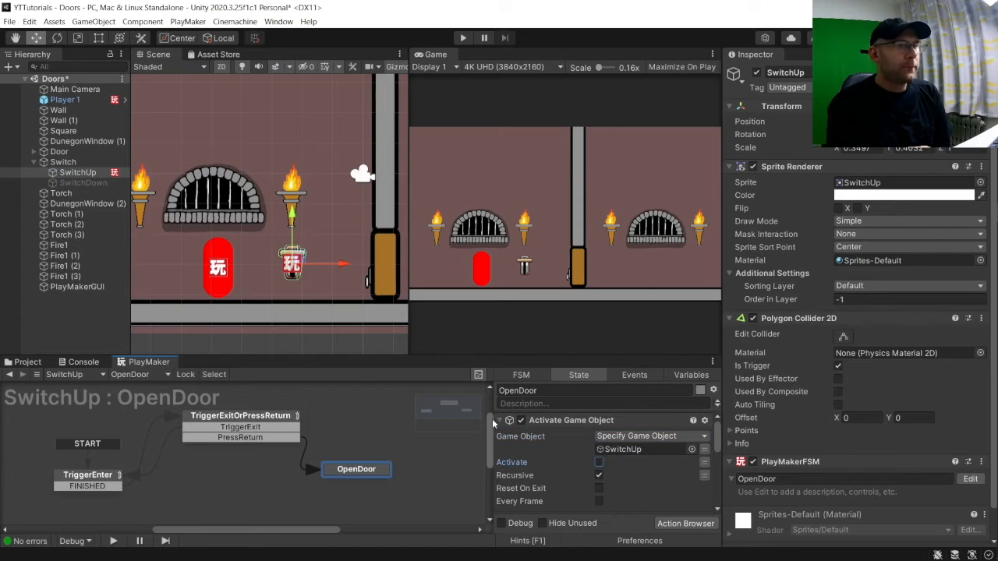
click(498, 420)
Step: Specify SwitchDown as the object of OpenDoor's second Activate Game Object action, leaving Activate on
click(612, 450)
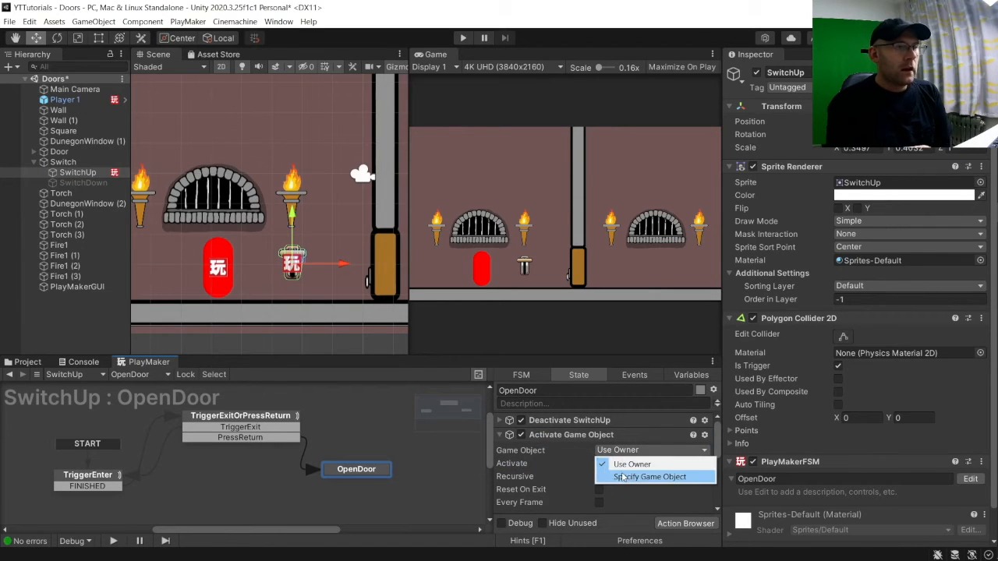
click(651, 536)
drag(95, 184, 599, 468)
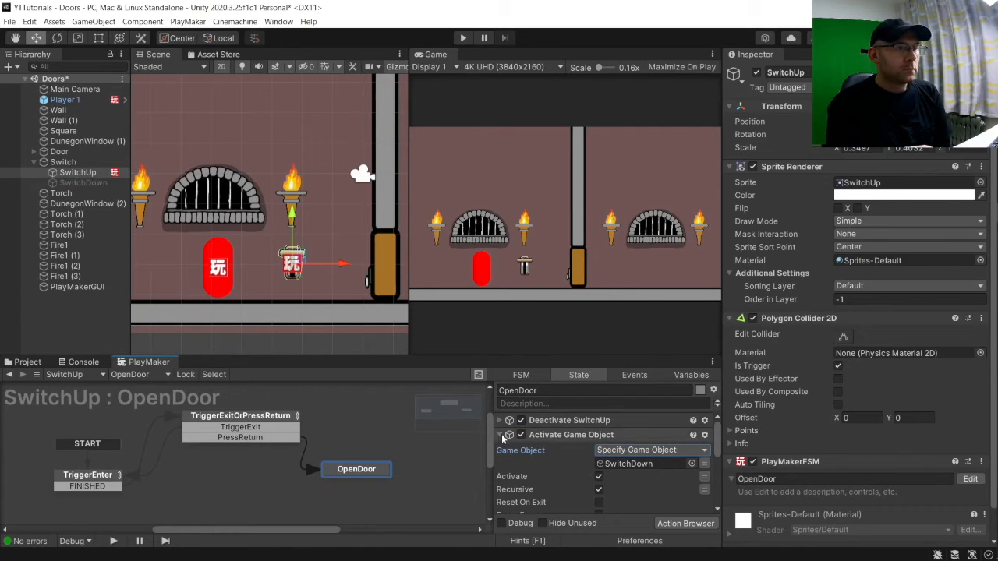
click(500, 434)
Step: Specify DoorClosed for OpenDoor's third Activate Game Object action and turn its Activate option off
click(633, 465)
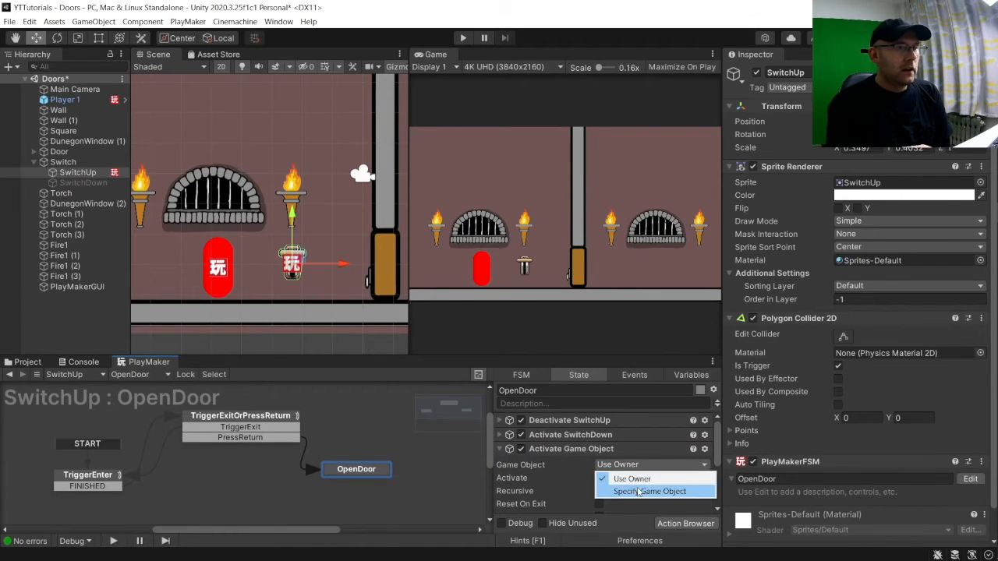
click(639, 491)
click(35, 151)
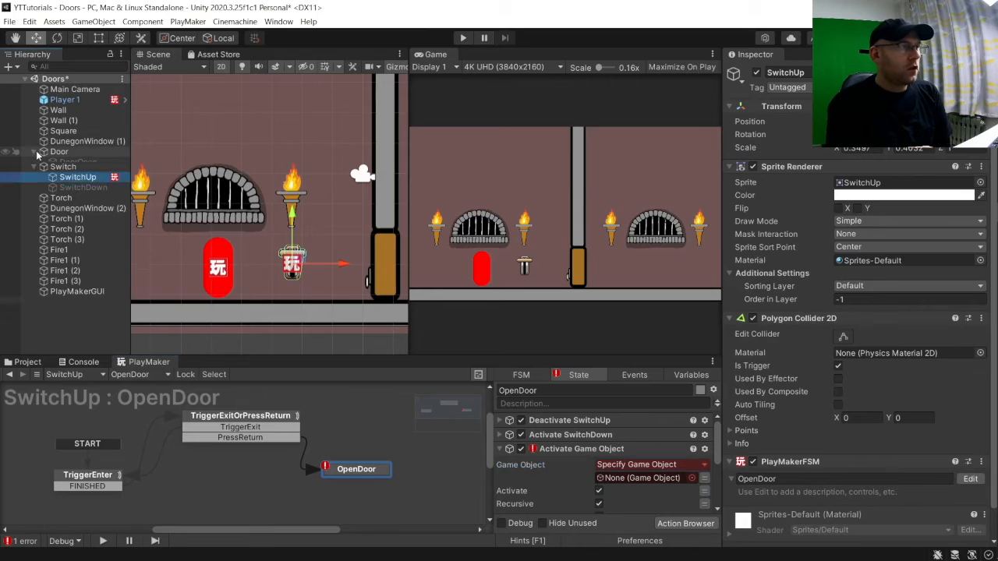
drag(79, 172, 647, 479)
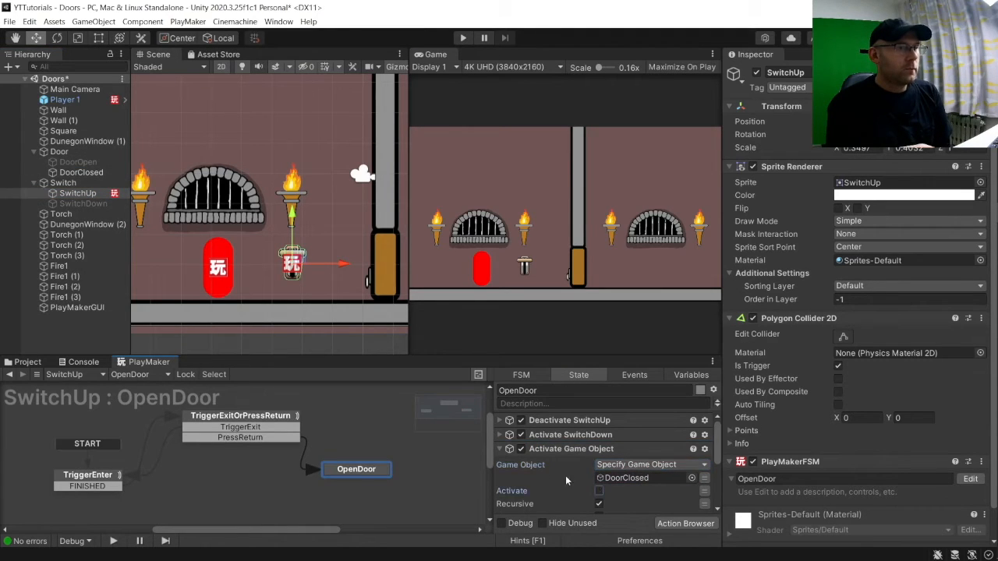
click(500, 449)
Step: Specify DoorOpen as the object of OpenDoor's fourth Activate Game Object action, leaving Activate on
click(649, 478)
click(654, 505)
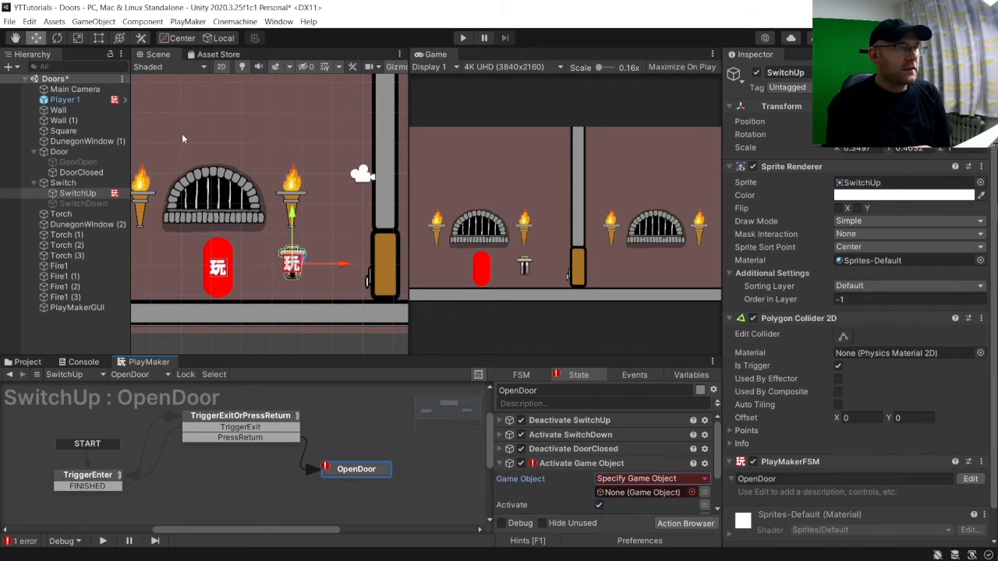
drag(75, 161, 606, 486)
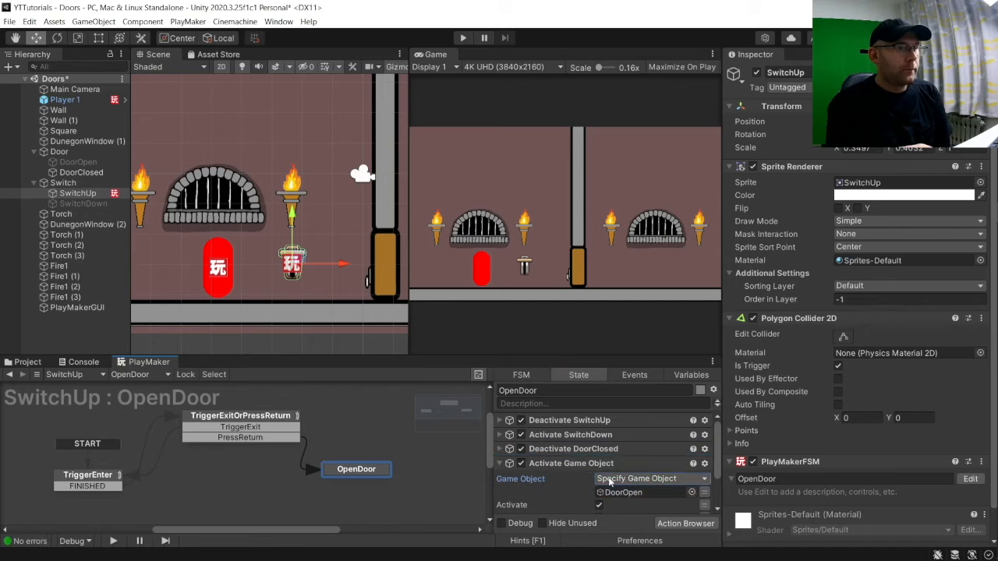
click(500, 463)
Step: Copy all three states of the SwitchUp FSM and paste them as a new FSM on the SwitchDown object
scroll(441, 443, down, 1)
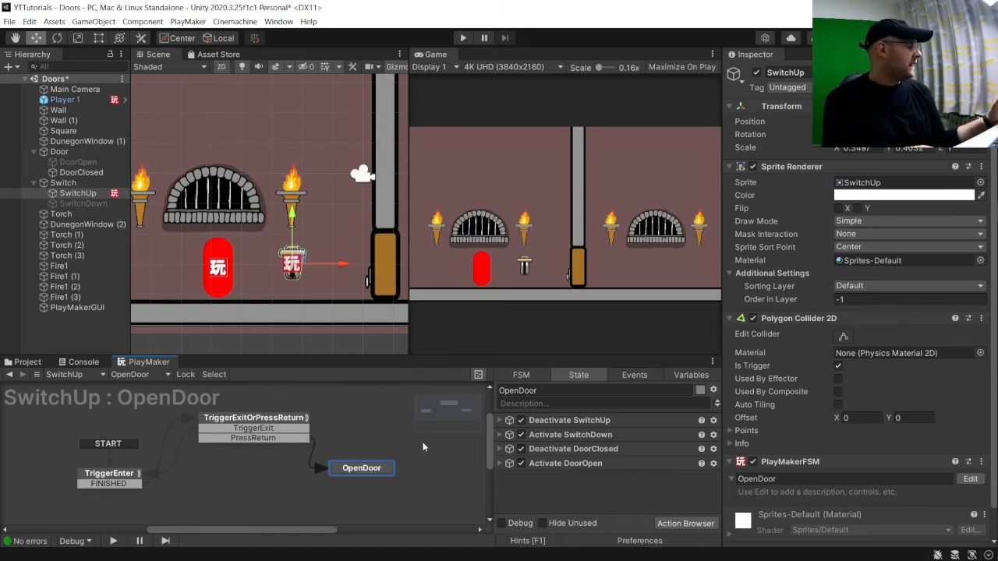
click(109, 475)
click(347, 470)
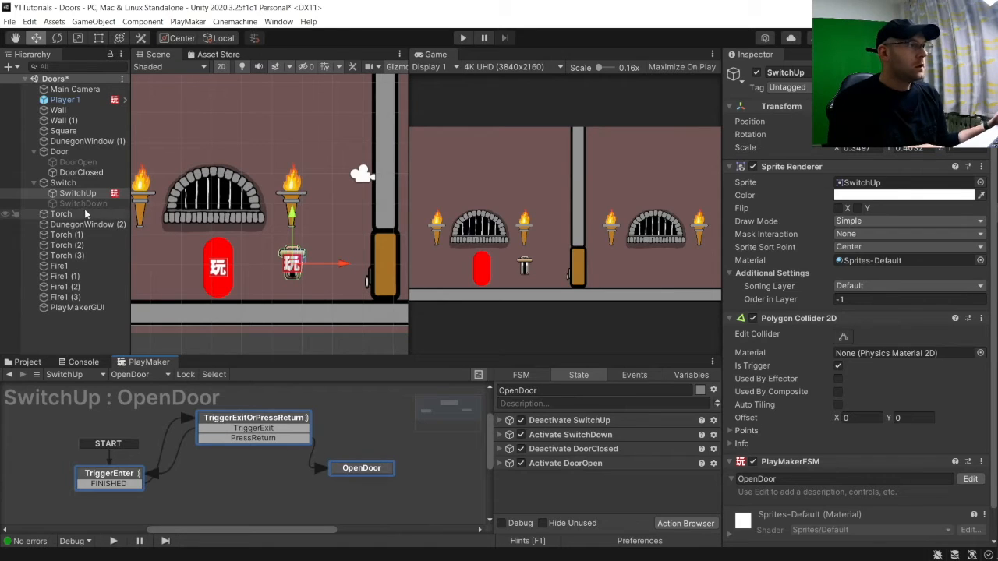
click(82, 204)
right_click(184, 454)
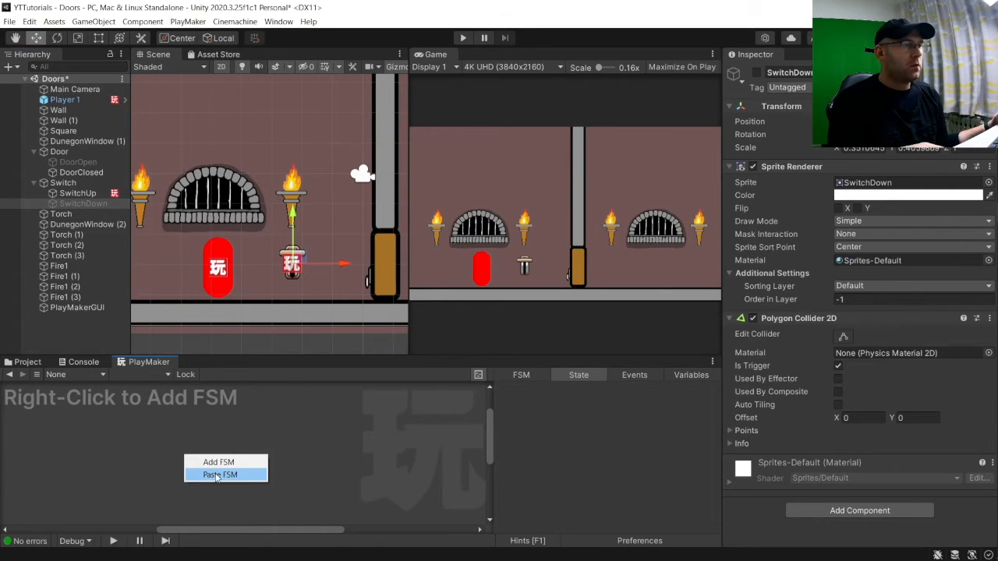
click(213, 474)
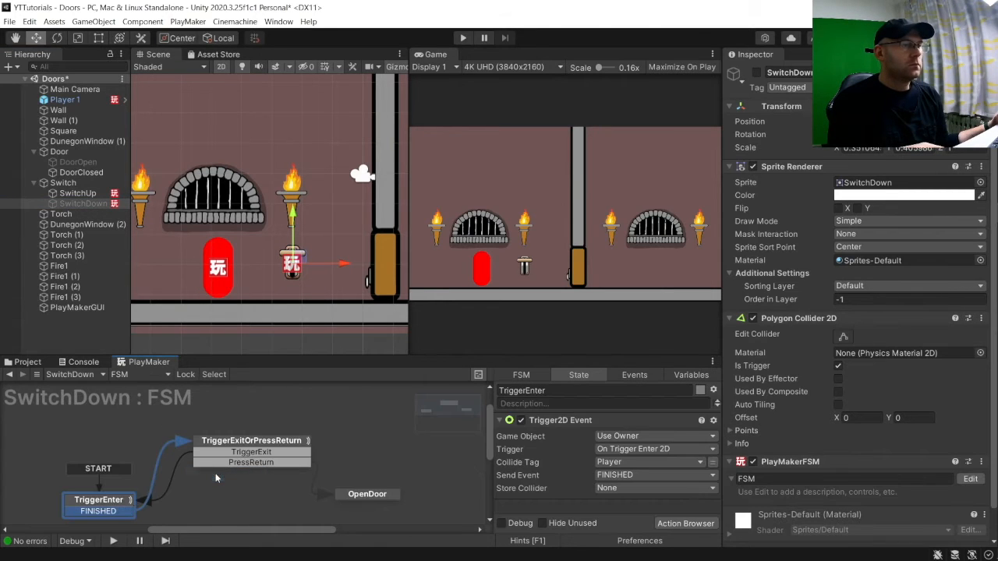
Step: Rename the OpenDoor state in the SwitchDown FSM to CloseDoor
click(273, 442)
click(352, 494)
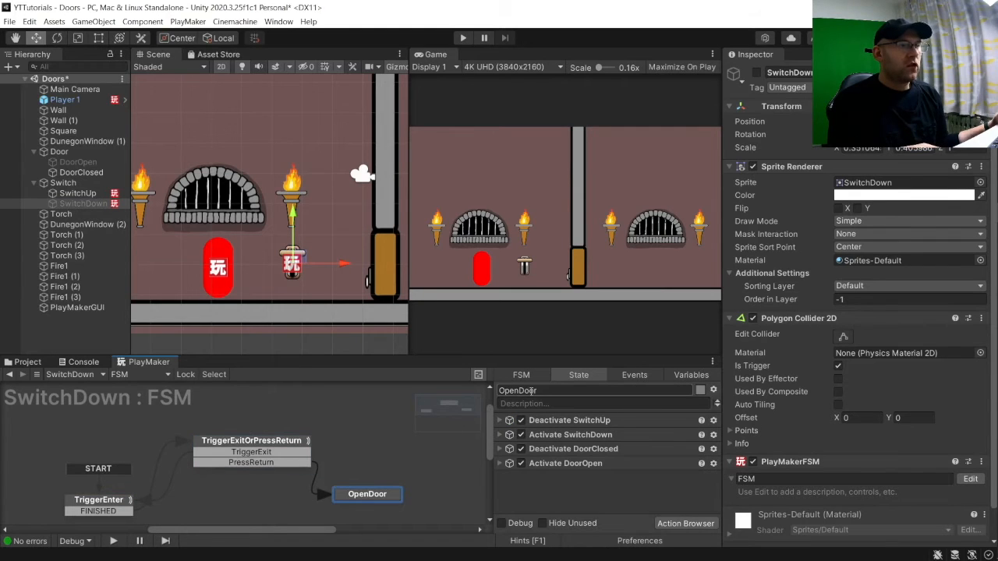
drag(544, 391, 463, 390)
text(Clos)
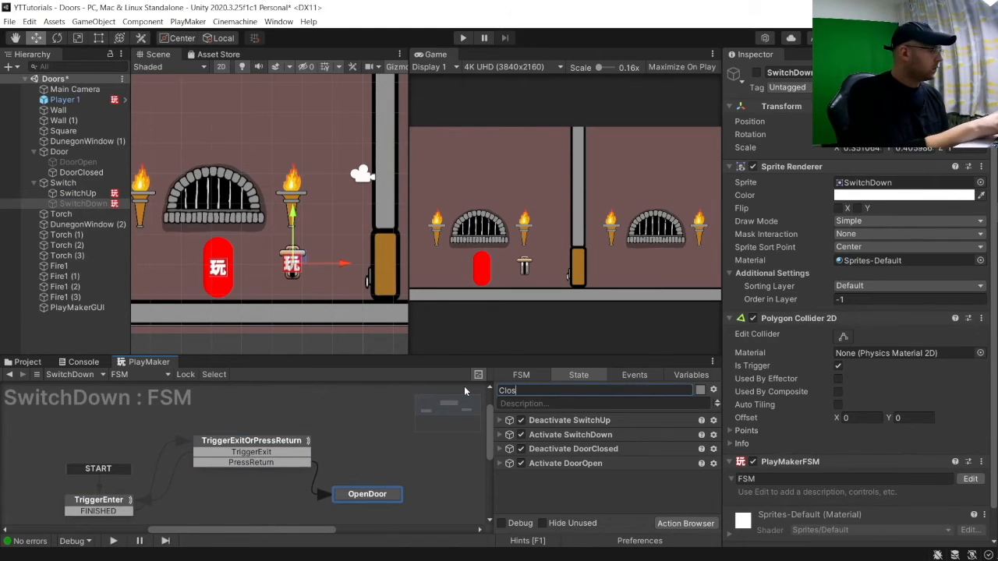
text(eDoor)
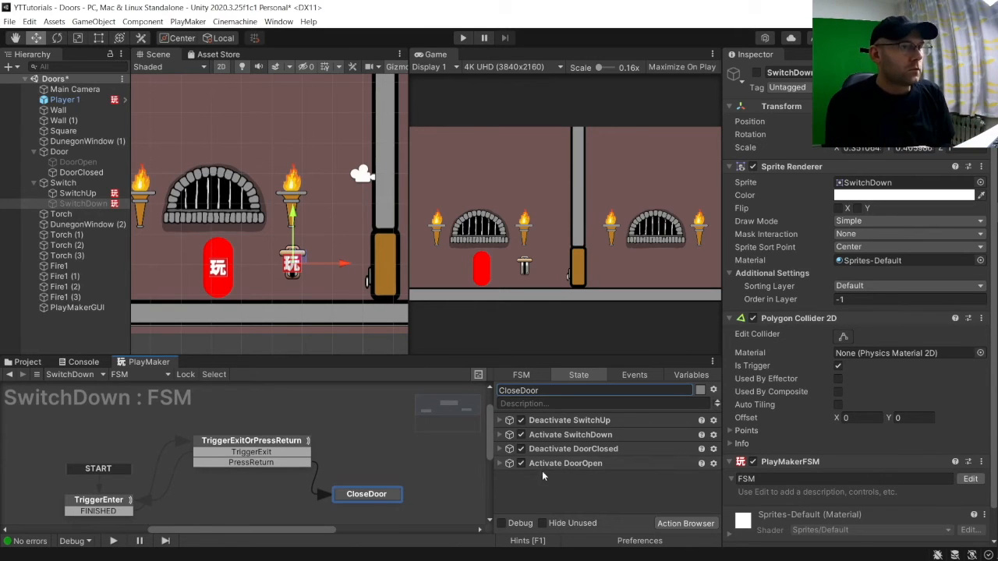
Step: In the CloseDoor state, turn Activate on for SwitchUp and off for SwitchDown
click(499, 420)
click(598, 462)
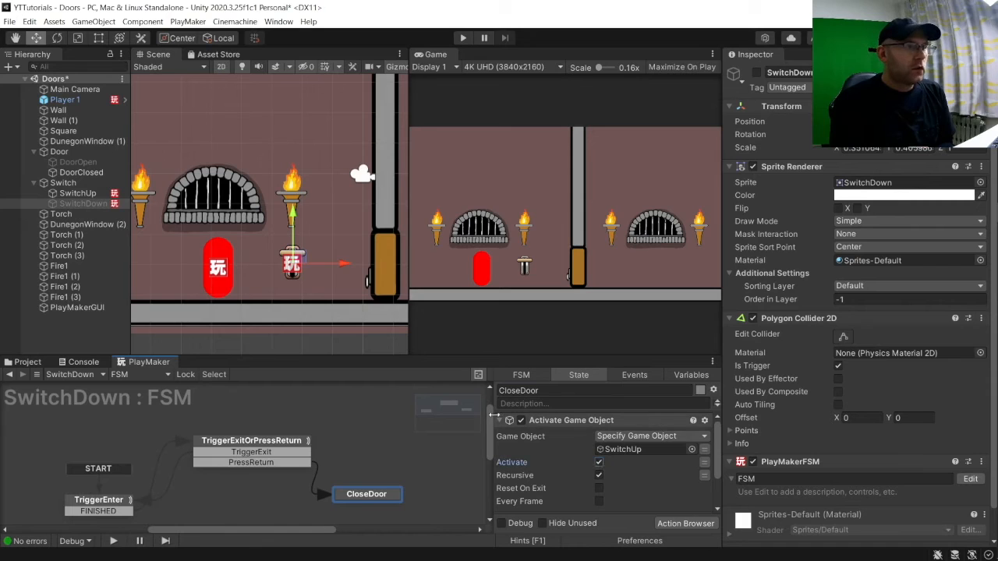
click(497, 419)
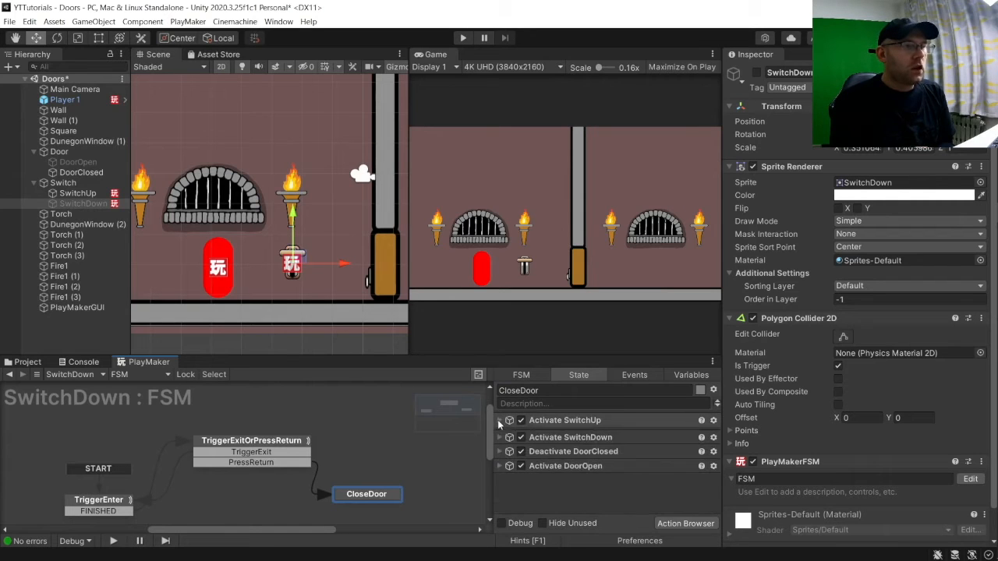
click(499, 435)
click(599, 476)
click(499, 435)
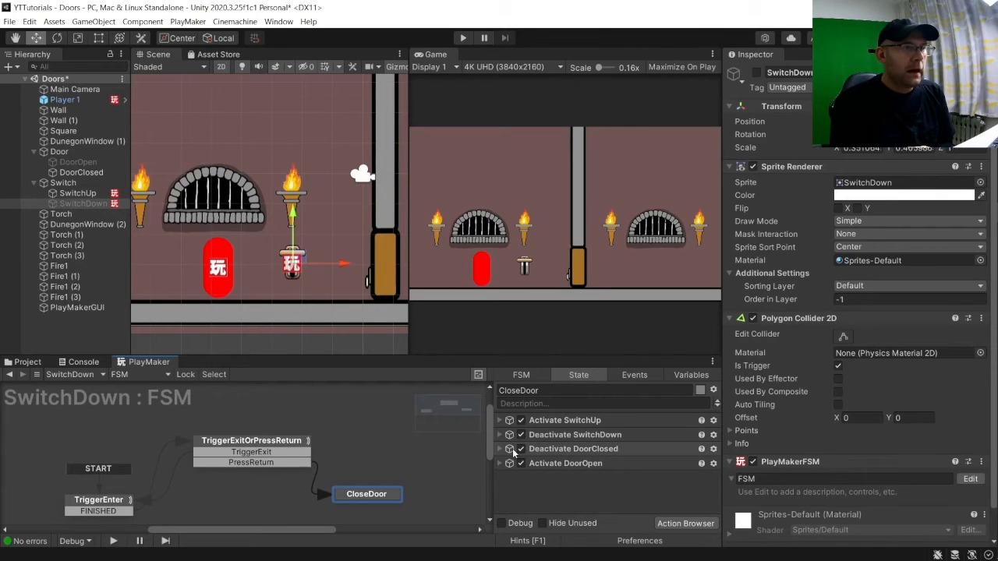
Step: In the CloseDoor state, turn Activate on for DoorClosed and off for DoorOpen
click(499, 449)
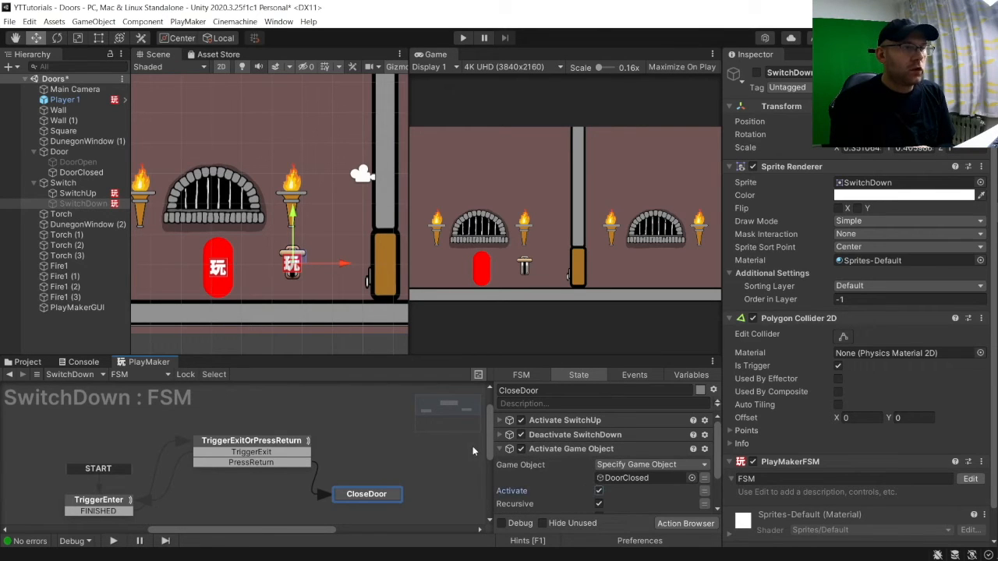
click(500, 449)
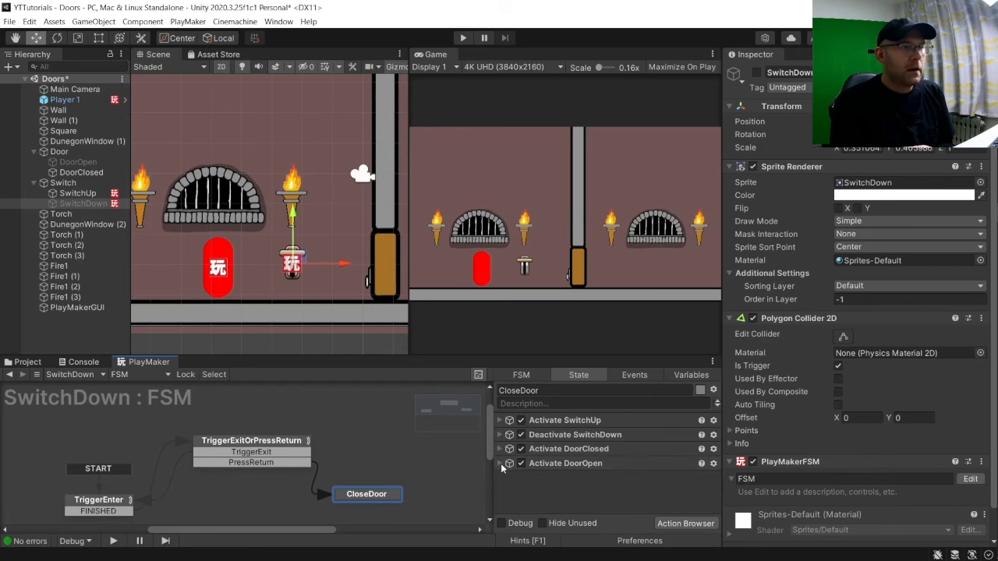
click(500, 463)
click(598, 505)
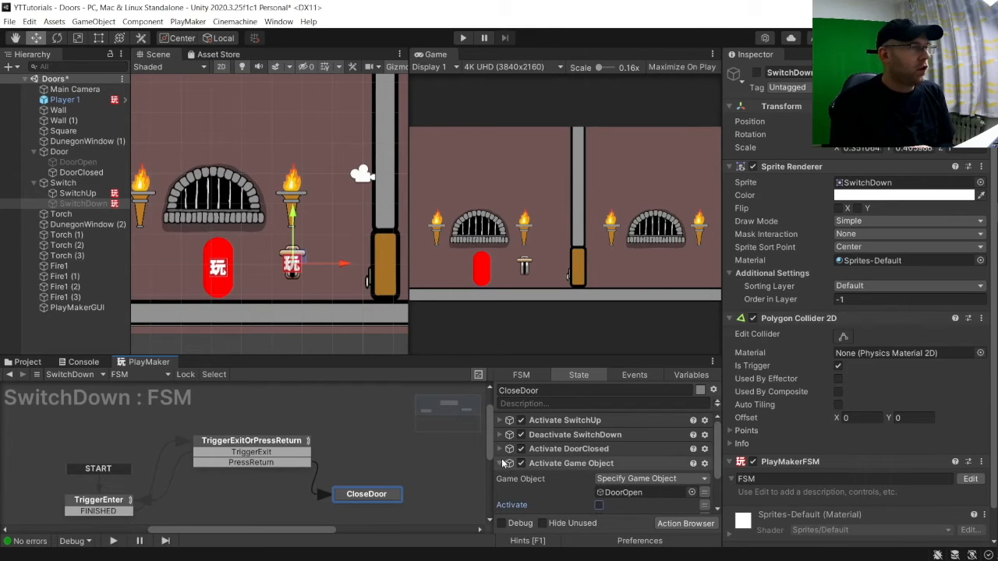
Step: Run the game and move the player in and out of the switch's trigger while watching the SwitchUp FSM states
click(500, 462)
click(366, 422)
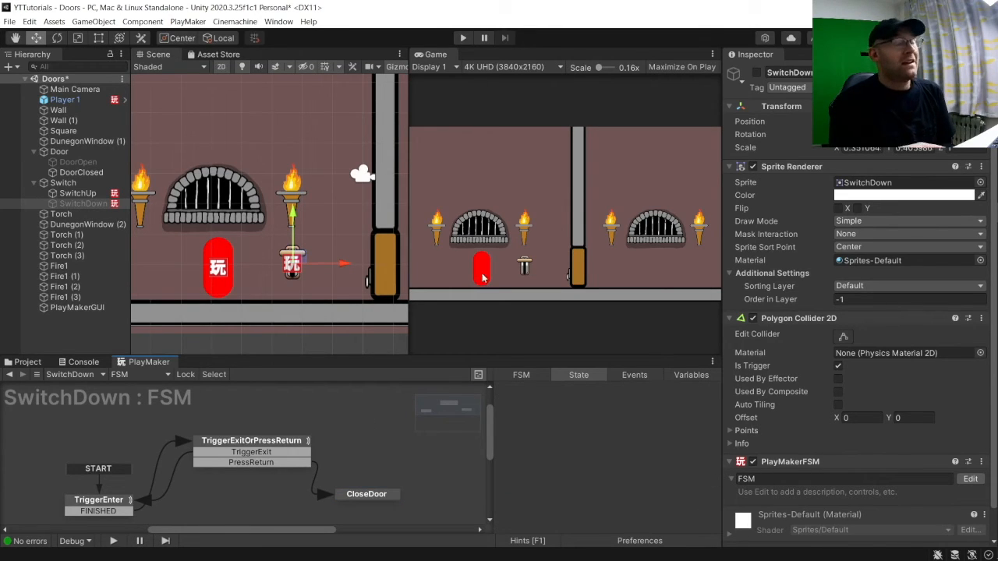
click(461, 38)
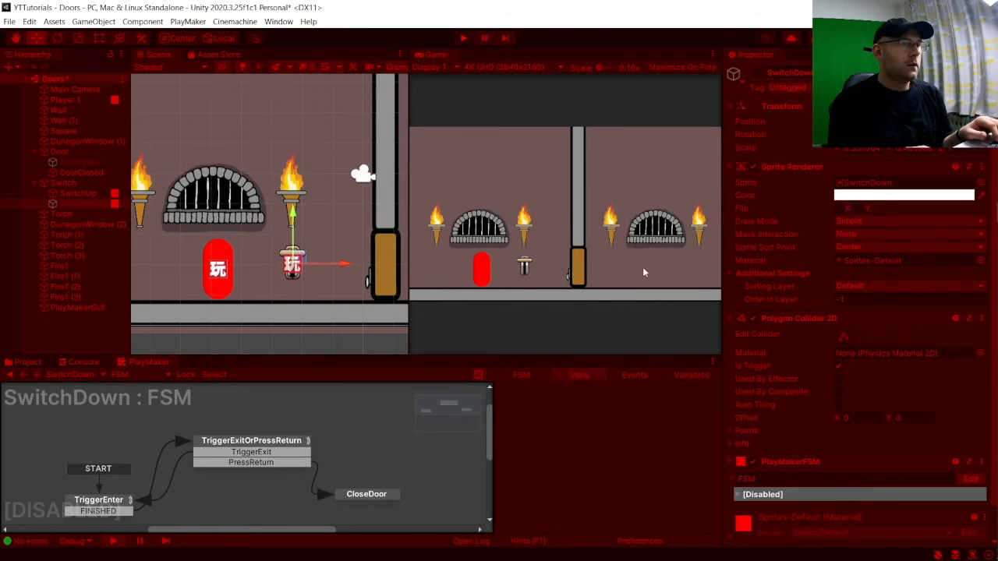
key(Right)
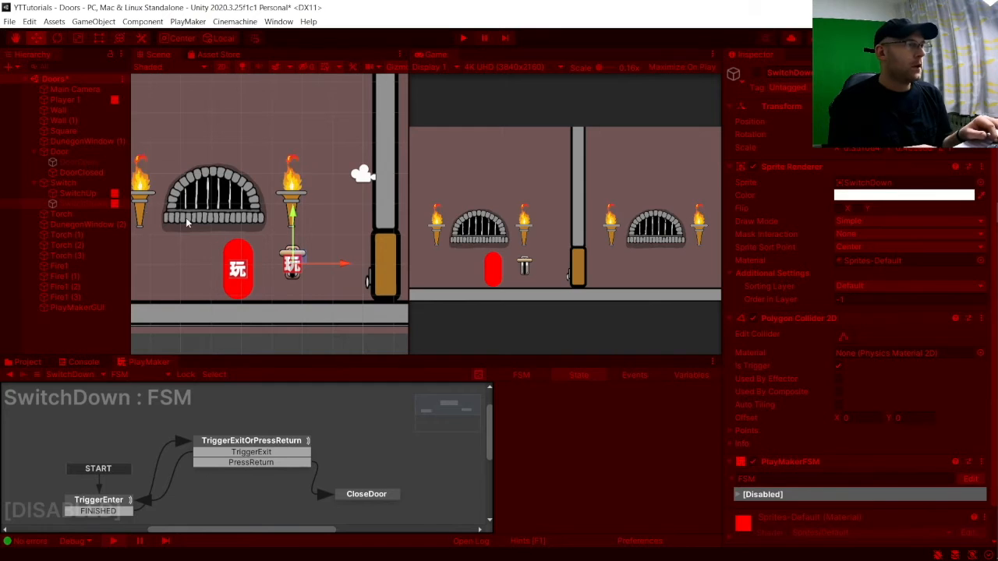
click(82, 193)
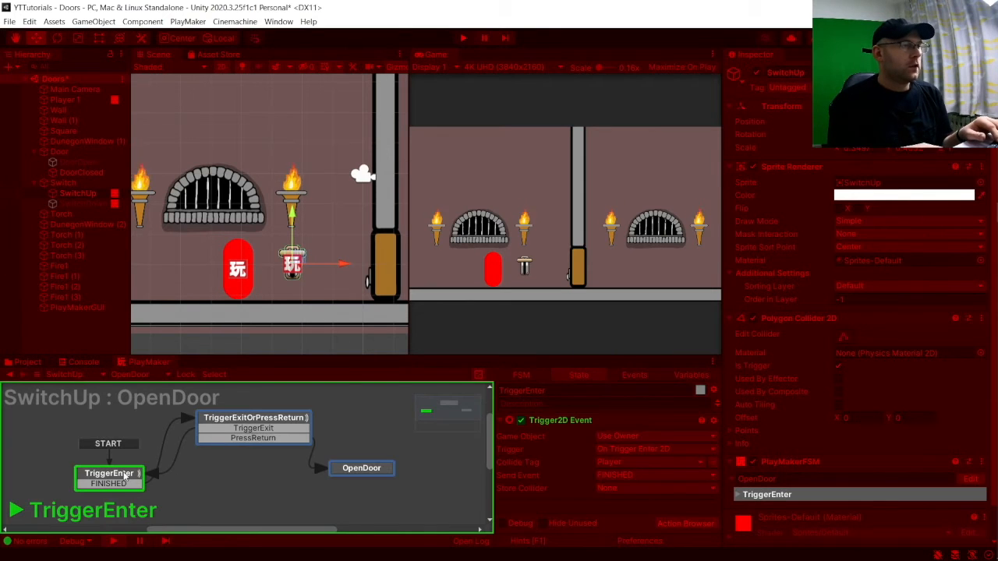
key(Right)
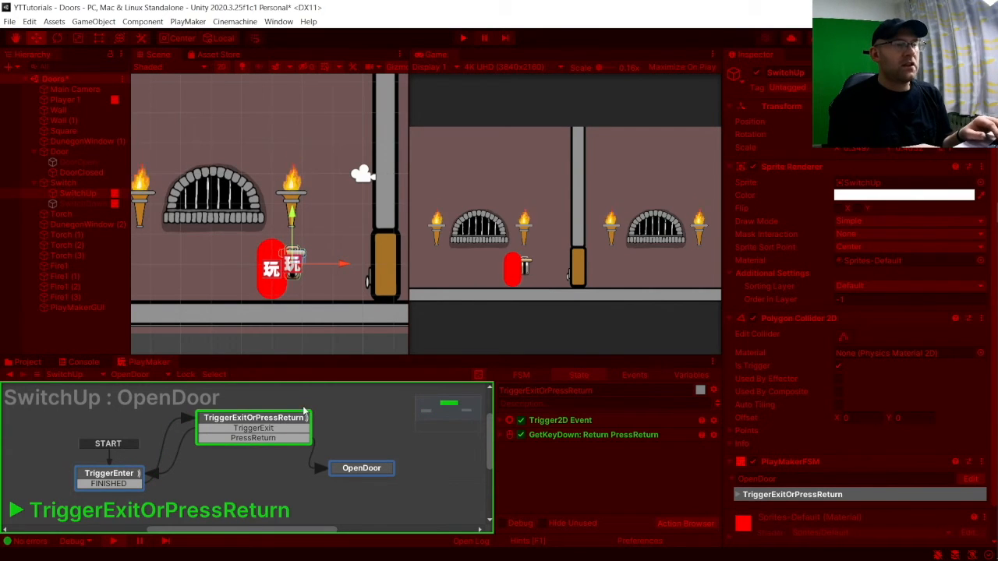
key(Left)
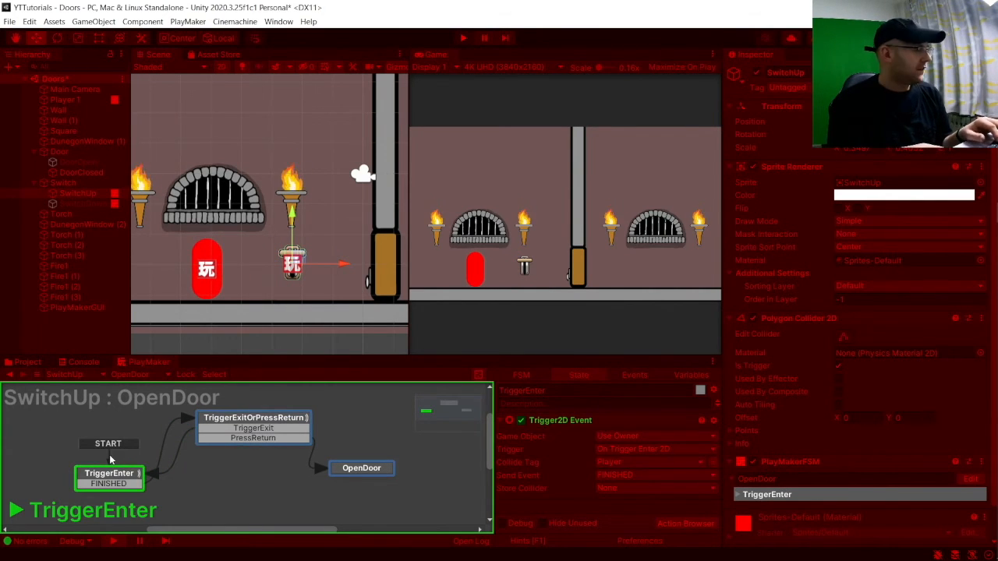
Step: Walk the player back to the switch, toggle the door repeatedly with Return, and stop the game
key(Right)
key(Right)
key(Return)
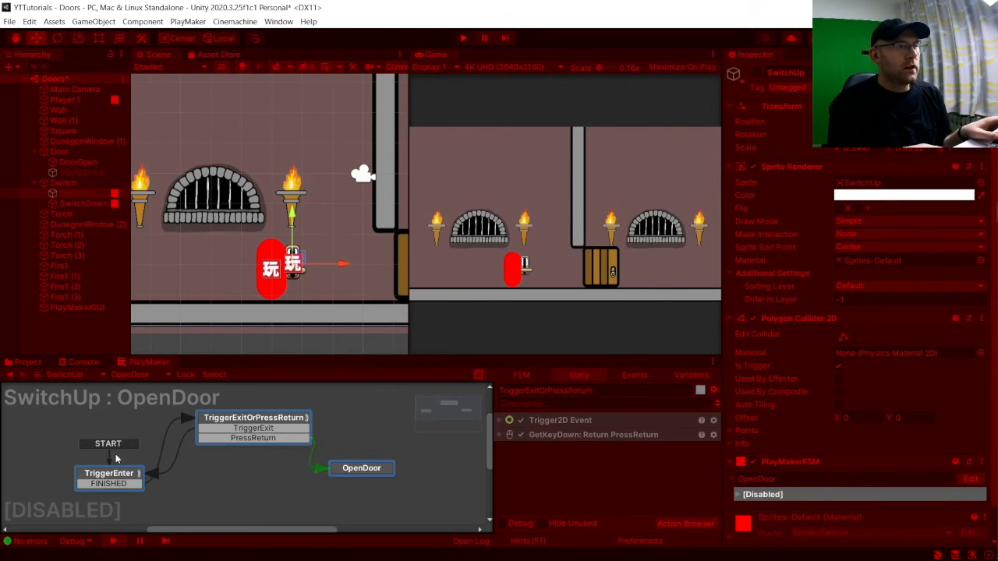
key(Return)
key(Return)
key(Return)
key(Return)
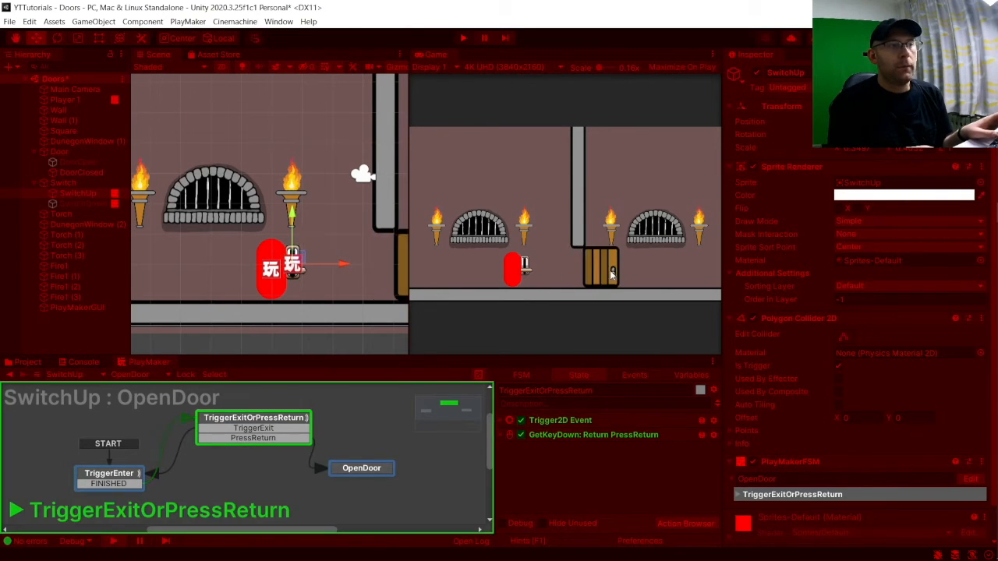
key(Return)
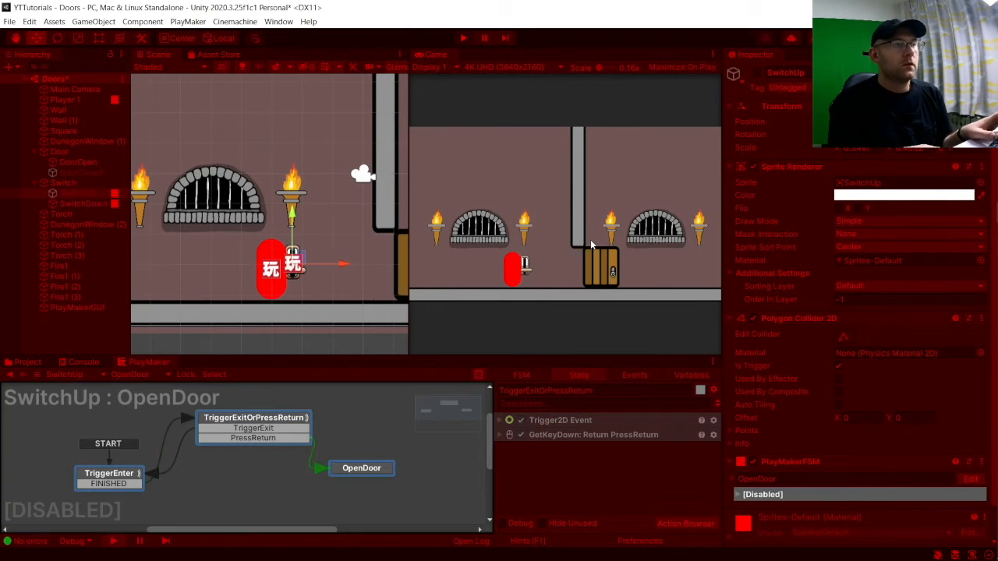
click(466, 37)
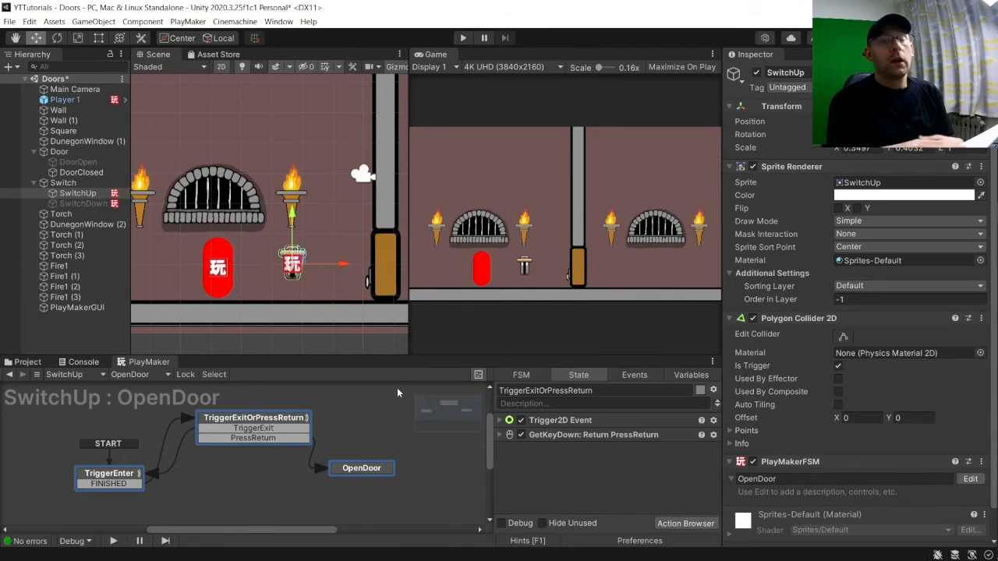
Step: Add an FSM to the DoorClosed object and create two more states beside its start state
click(78, 172)
right_click(159, 406)
click(191, 413)
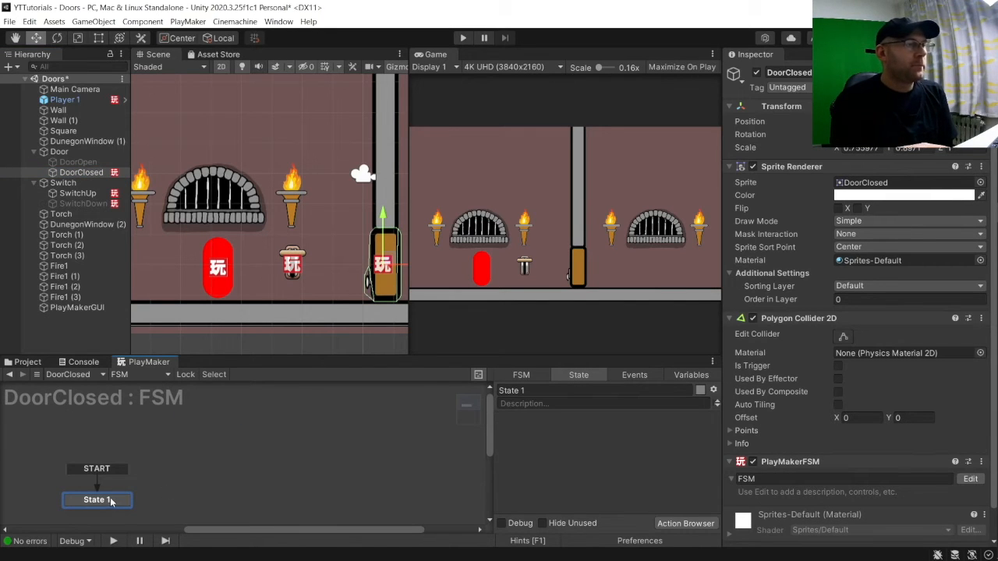
right_click(179, 445)
click(204, 309)
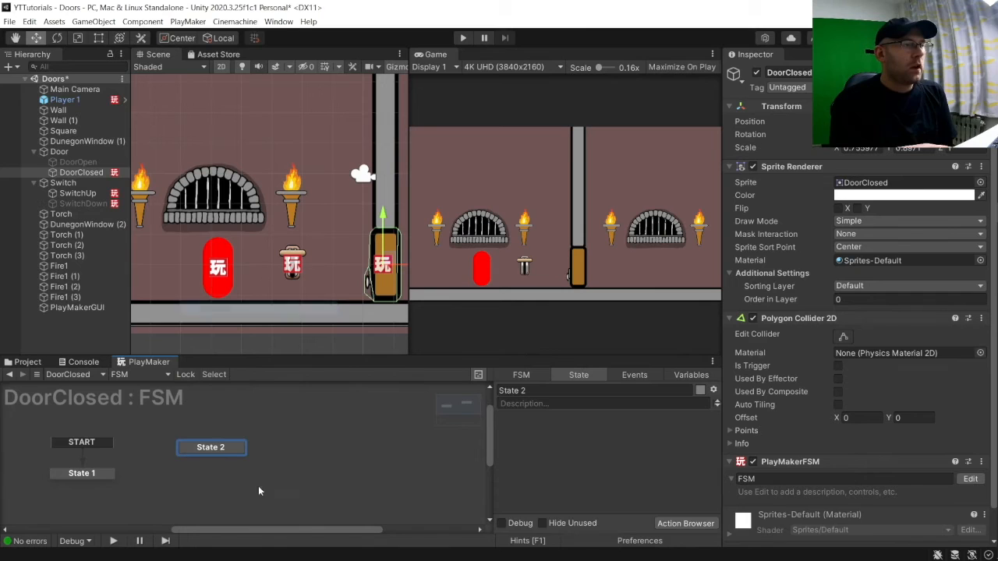
right_click(300, 468)
click(337, 330)
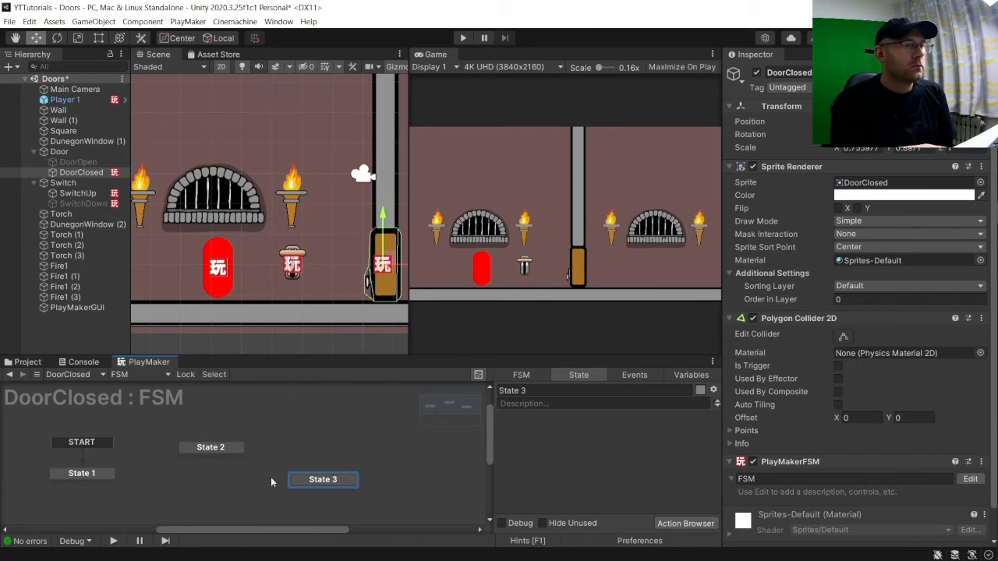
Step: Add a FINISHED transition to State 1 in the DoorClosed FSM and link it to State 2
right_click(105, 474)
mouse_move(195, 367)
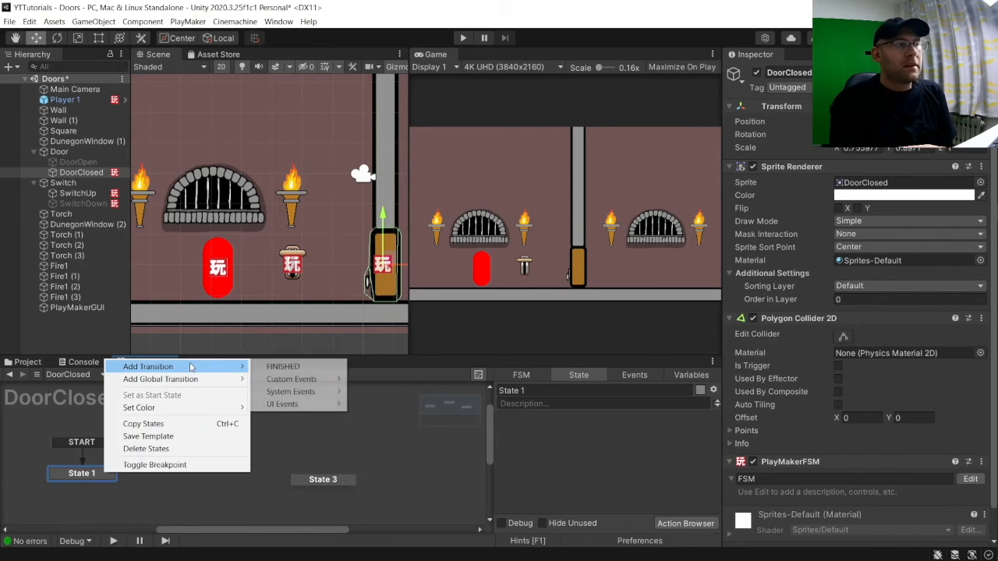
click(317, 366)
drag(111, 484, 210, 449)
Step: Give State 2 a TriggerExit transition linked back to State 1 and a PressReturn transition linked to State 3
right_click(211, 449)
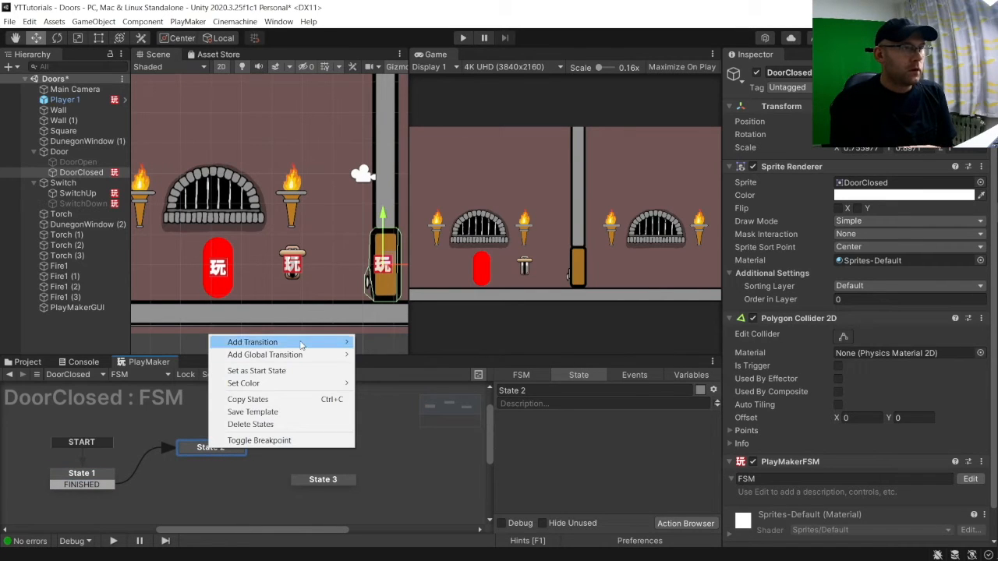
mouse_move(304, 346)
mouse_move(399, 356)
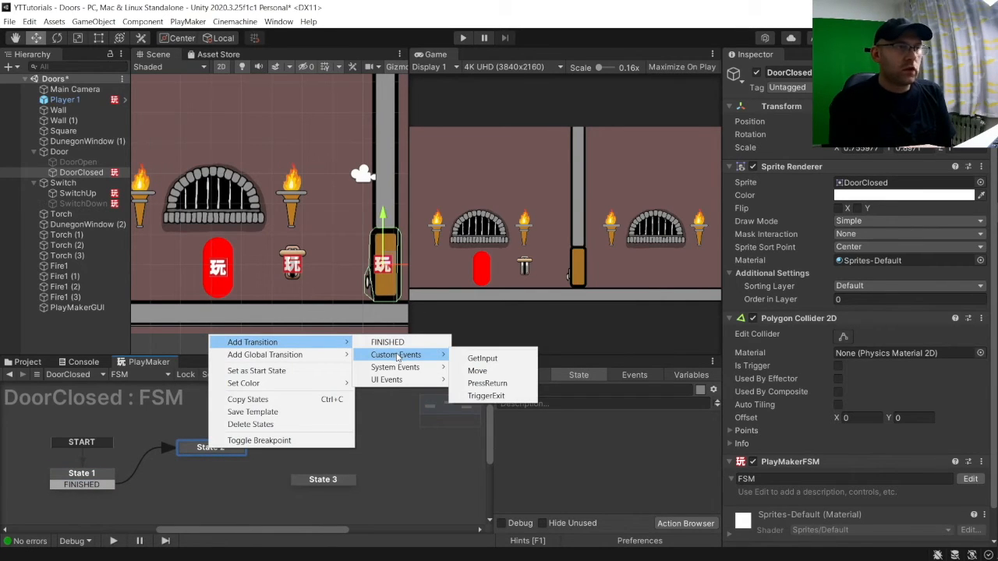
click(487, 395)
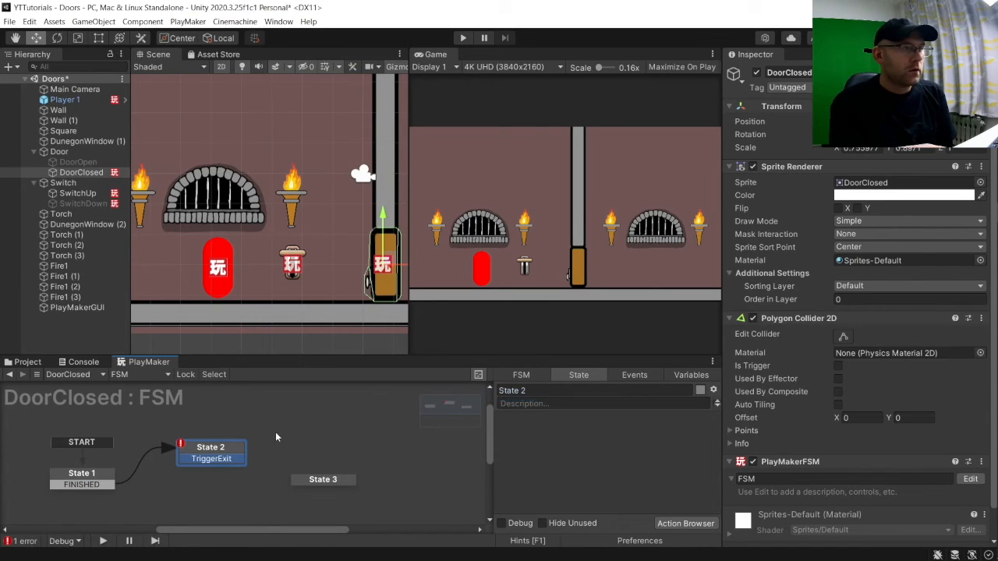
right_click(224, 452)
mouse_move(312, 343)
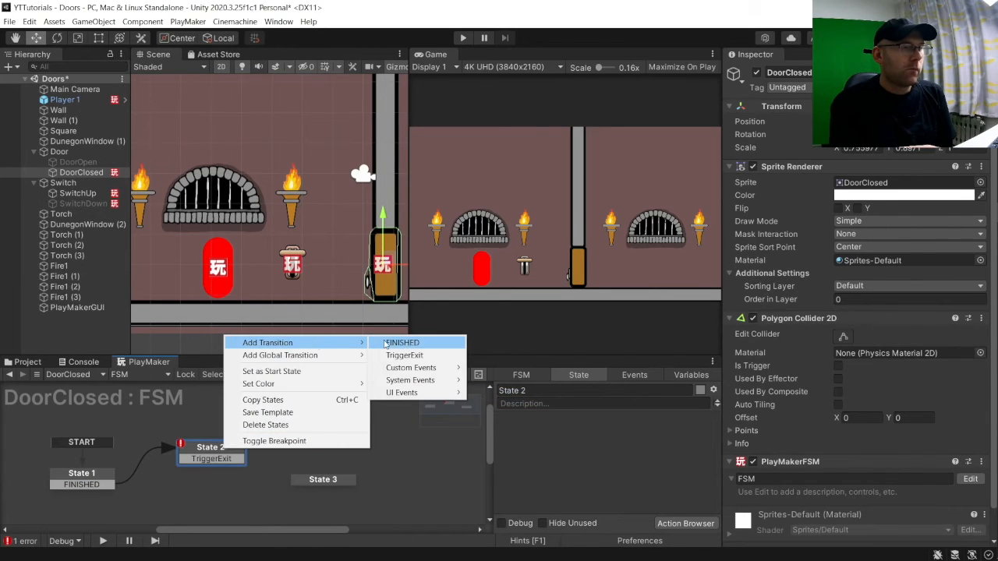
mouse_move(421, 367)
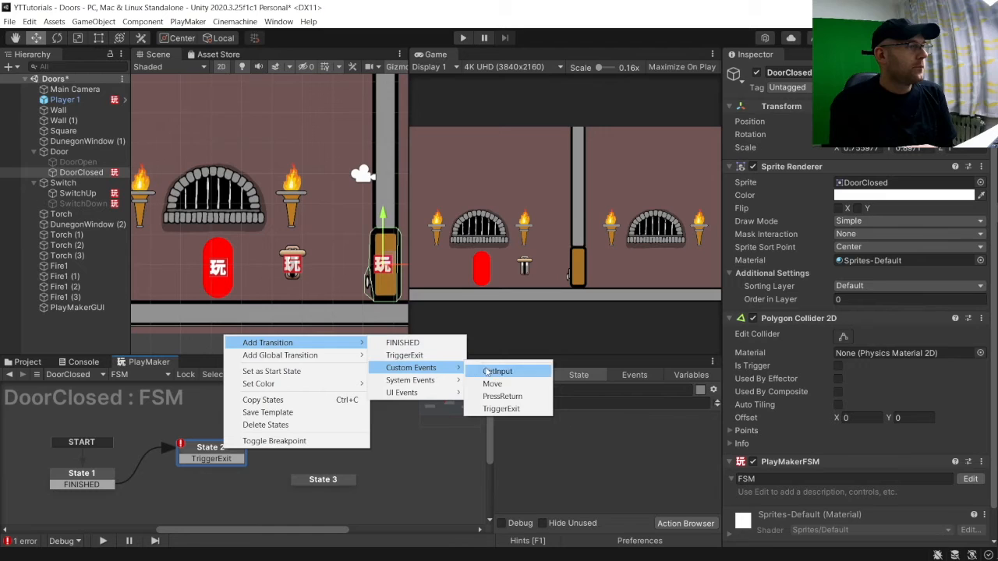
click(499, 397)
drag(225, 468, 299, 482)
drag(222, 459, 94, 475)
Step: Rename State 1 of the DoorClosed FSM to OnCollision
click(86, 476)
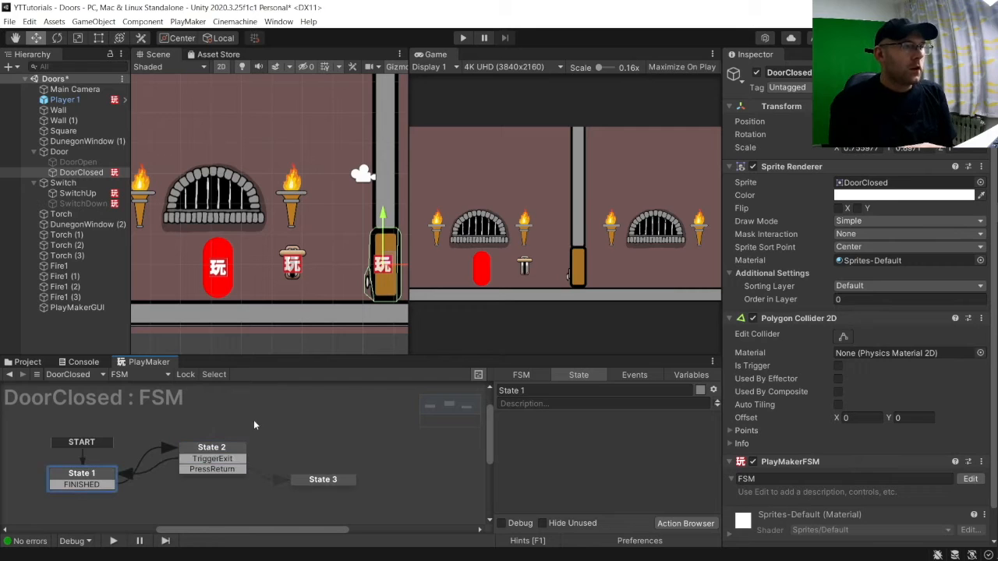
text(Trigger)
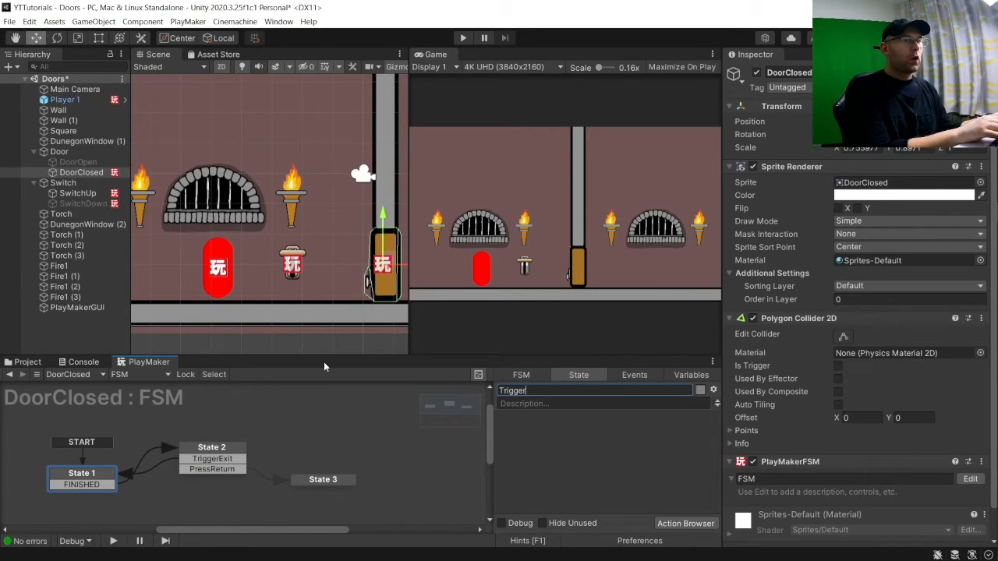
key(BackSpace)
key(BackSpace)
key(BackSpace)
key(BackSpace)
key(BackSpace)
key(BackSpace)
key(BackSpace)
text(Collion)
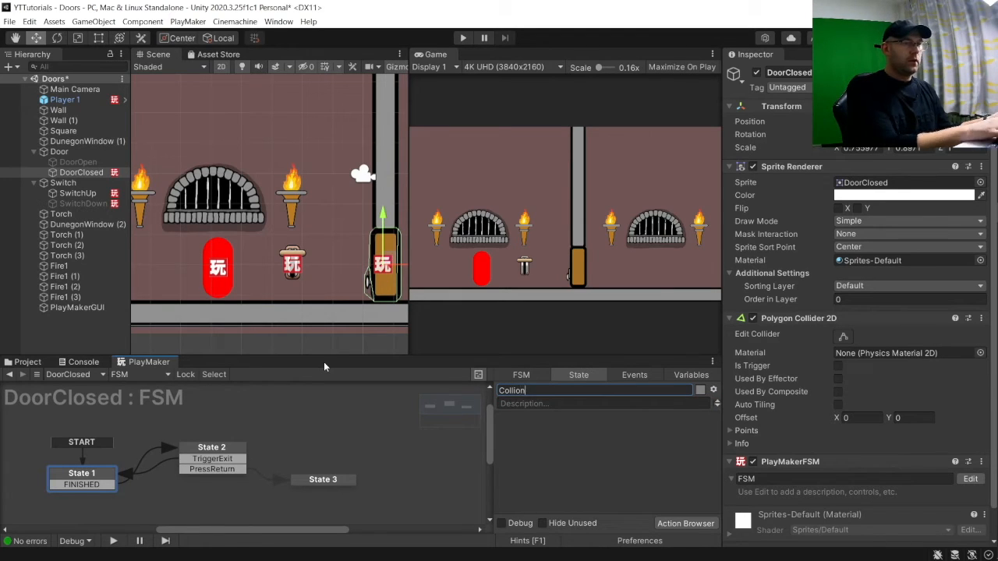
key(BackSpace)
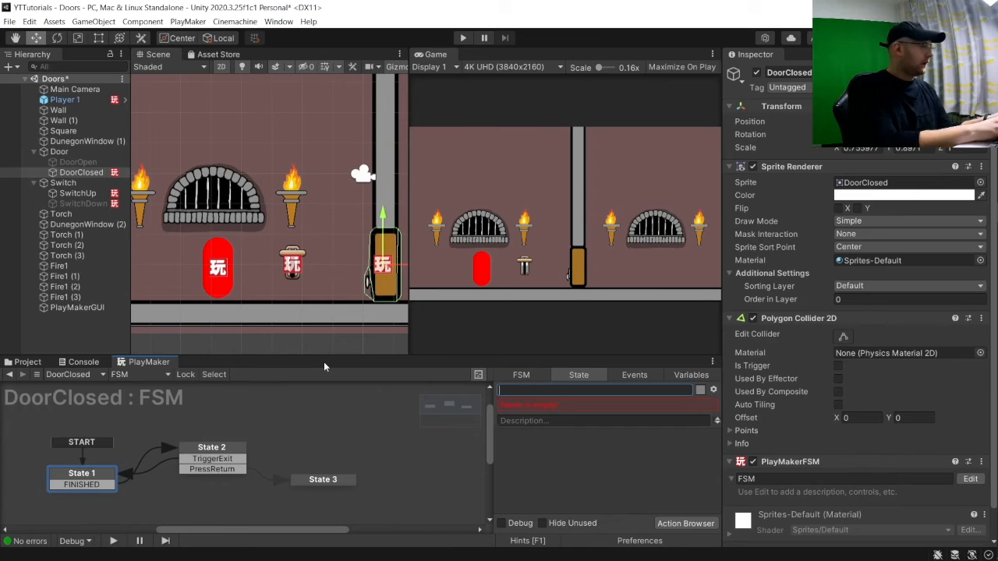
text(OnCollision)
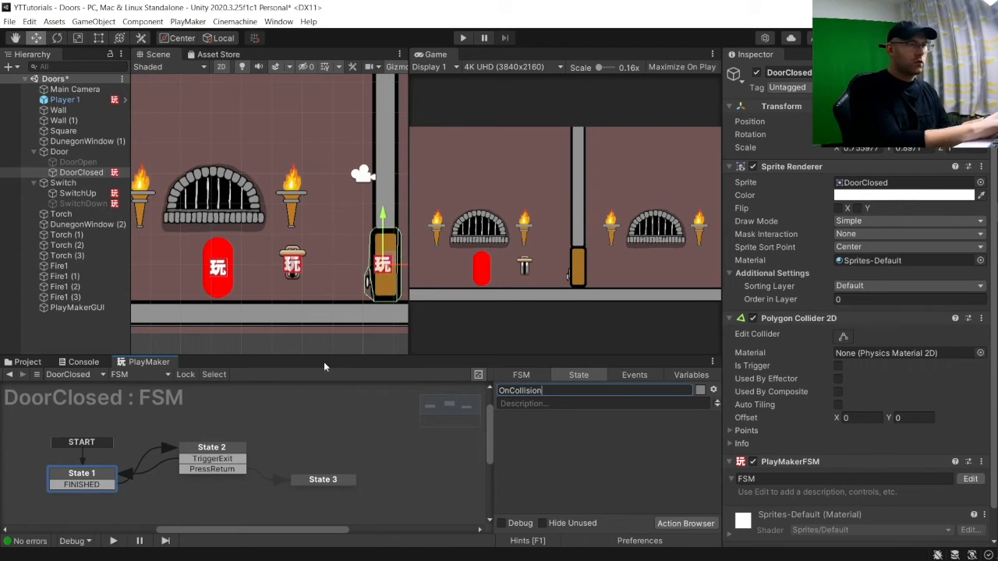
key(Return)
Step: Rename State 2 of the DoorClosed FSM to ExitCollisionOrPressReturn
click(204, 448)
click(650, 394)
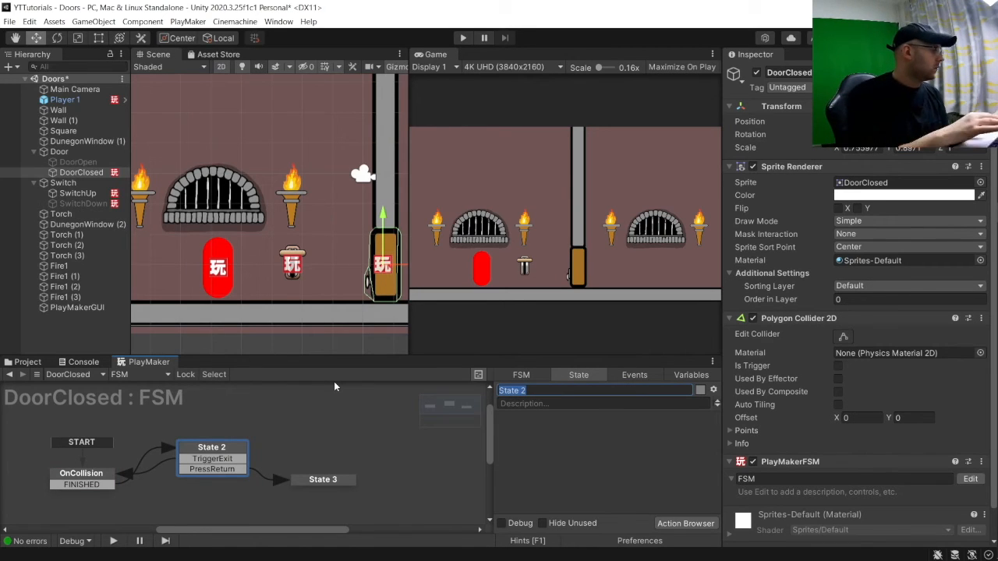
text(ExitC)
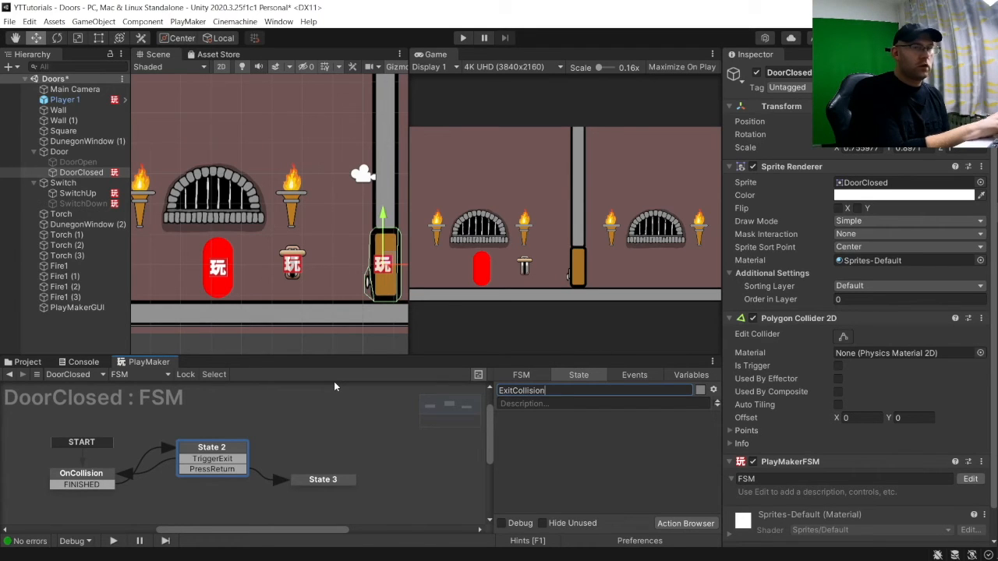
text(ollision)
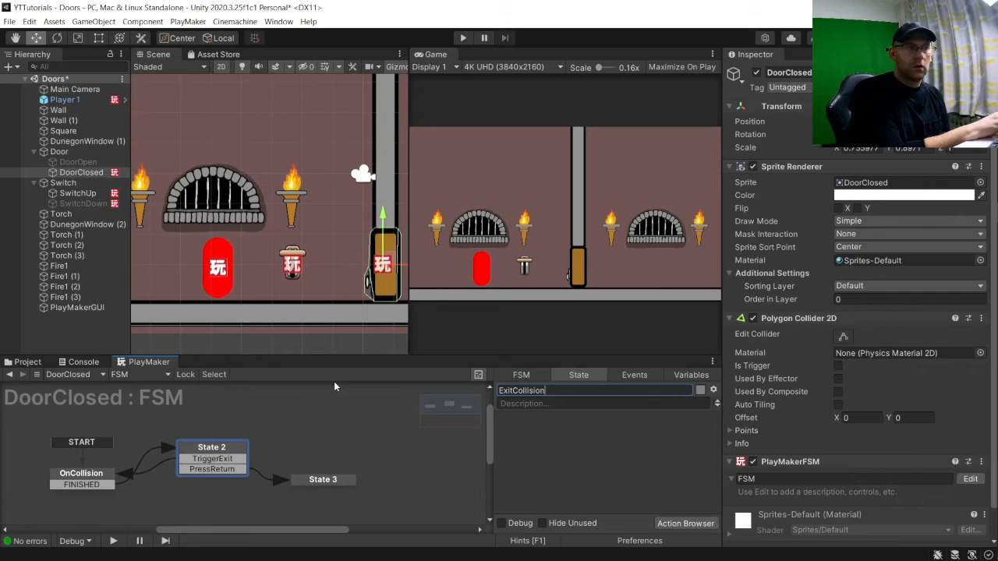
text(OrPressReturn)
key(Return)
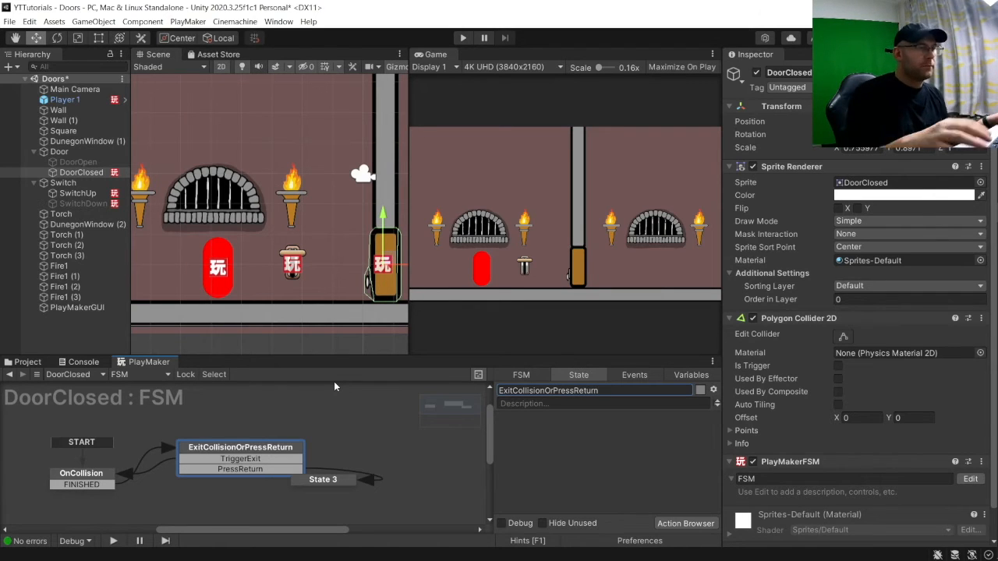
Step: Move State 3 clear of the widened ExitCollisionOrPressReturn state and rename it OpenDoor
drag(317, 482, 362, 479)
click(592, 390)
text(OpenDoor)
key(Return)
Step: Add a Collision2D Event action to the OnCollision state with Collide Tag Player and Send Event FINISHED
click(92, 475)
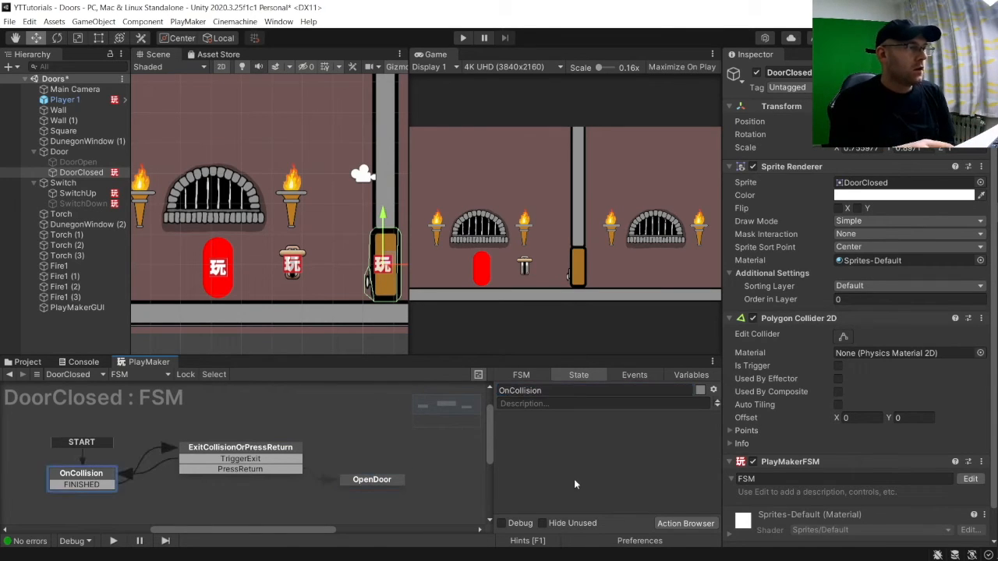
click(698, 522)
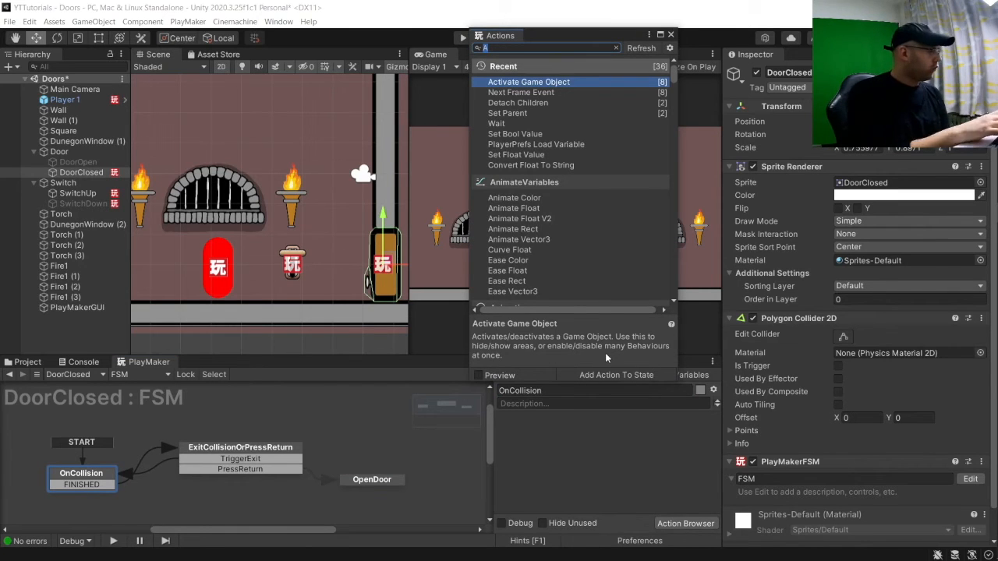
text(on)
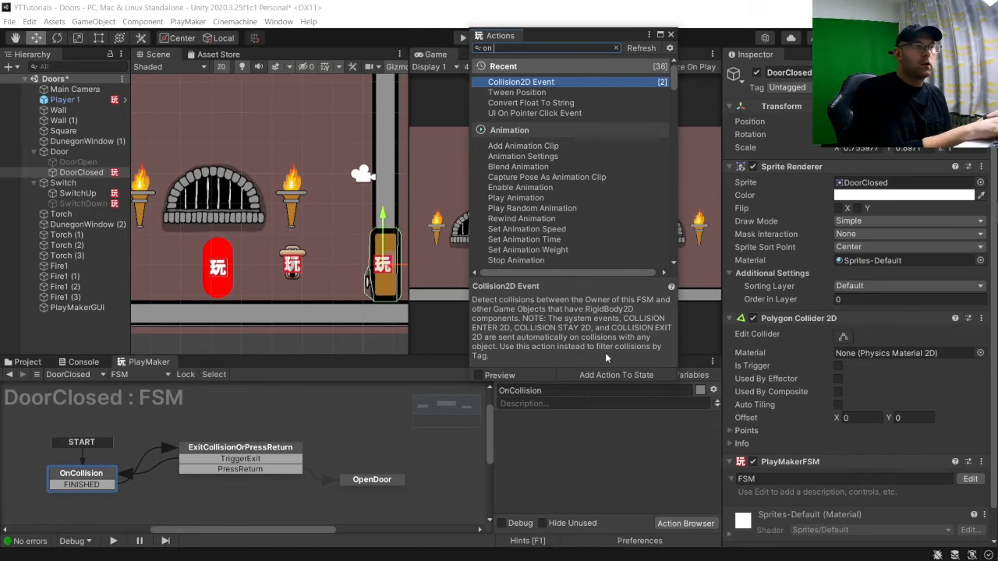
key(Return)
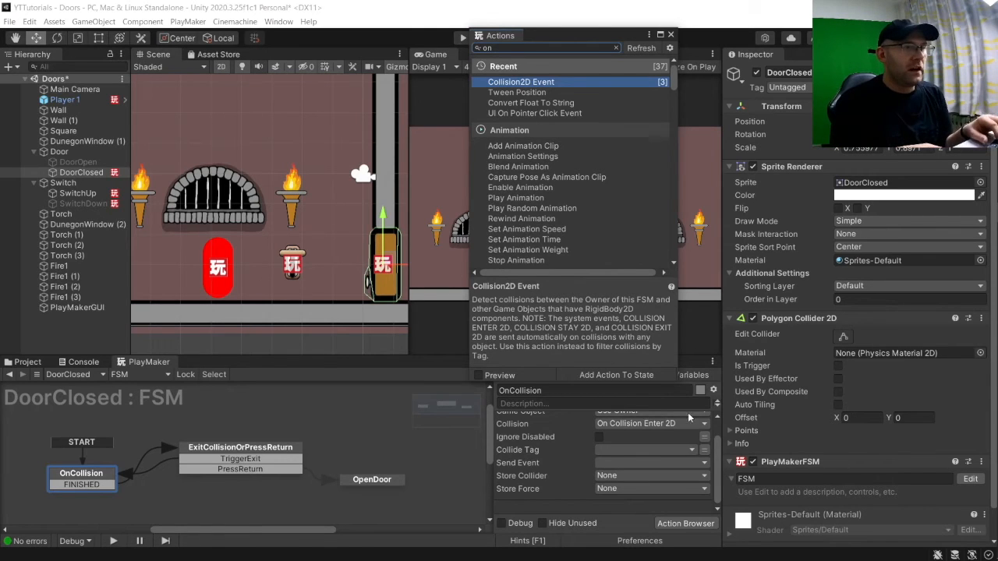
click(604, 450)
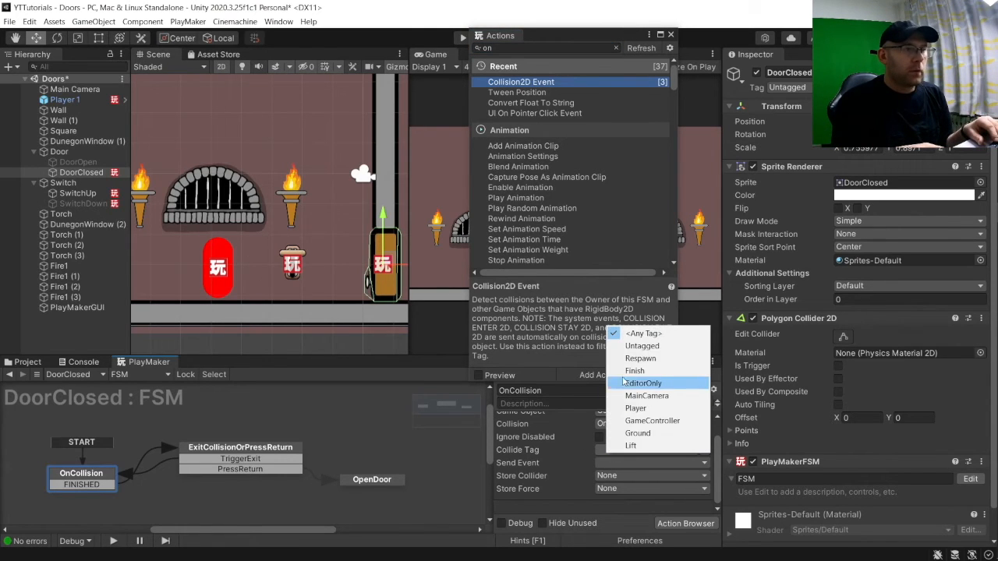
click(627, 407)
click(625, 462)
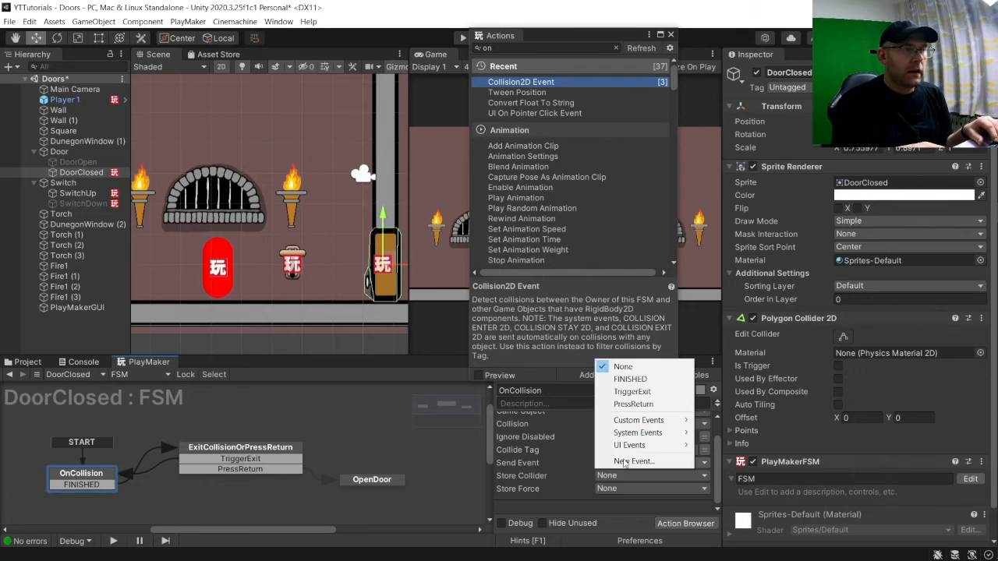
click(630, 379)
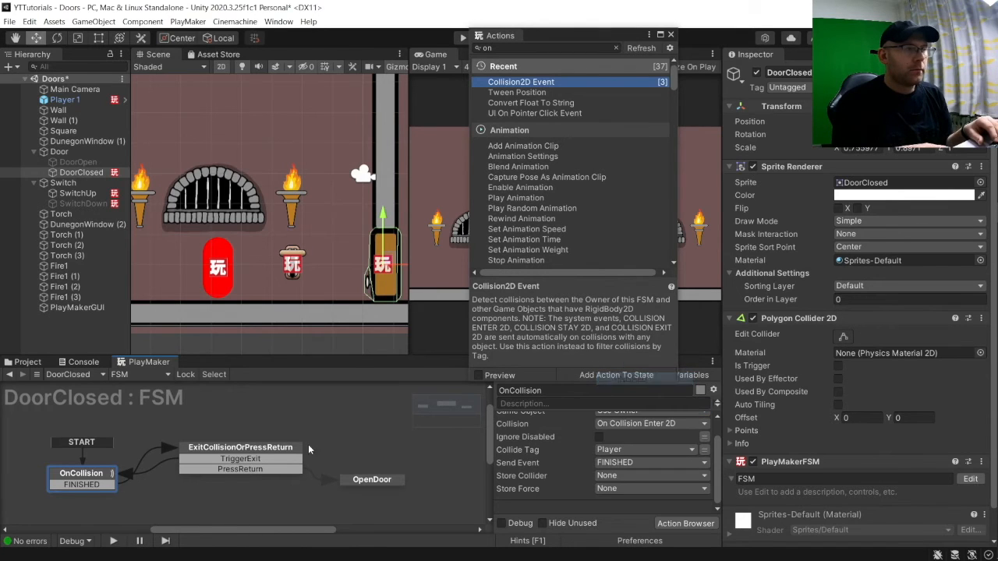
Step: Add a Collision2D Event action to ExitCollisionOrPressReturn with Collision On Collision Exit 2D, Collide Tag Player and Send Event TriggerExit
click(227, 450)
double_click(521, 83)
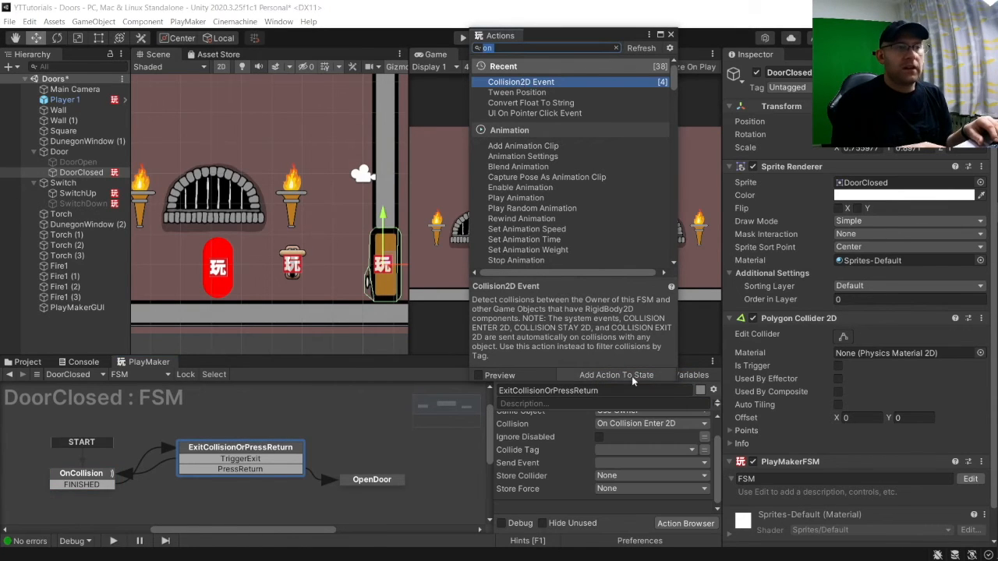
click(665, 423)
click(647, 463)
click(611, 450)
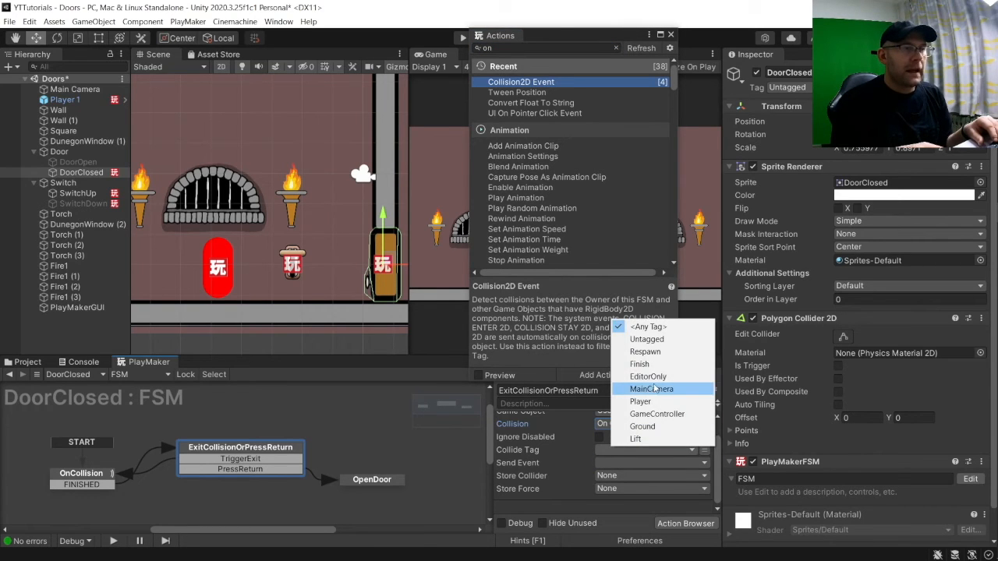
click(635, 401)
click(610, 464)
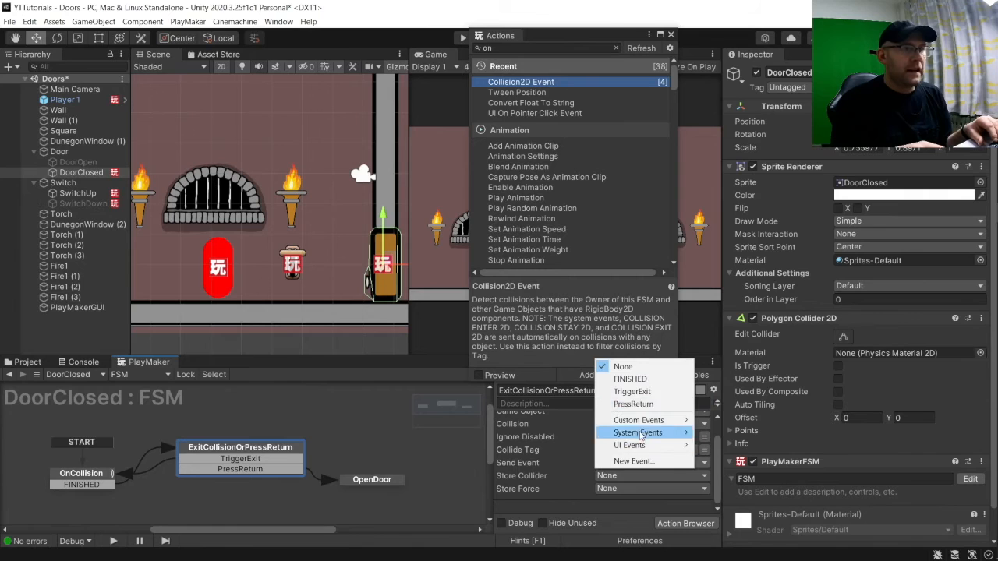
click(636, 381)
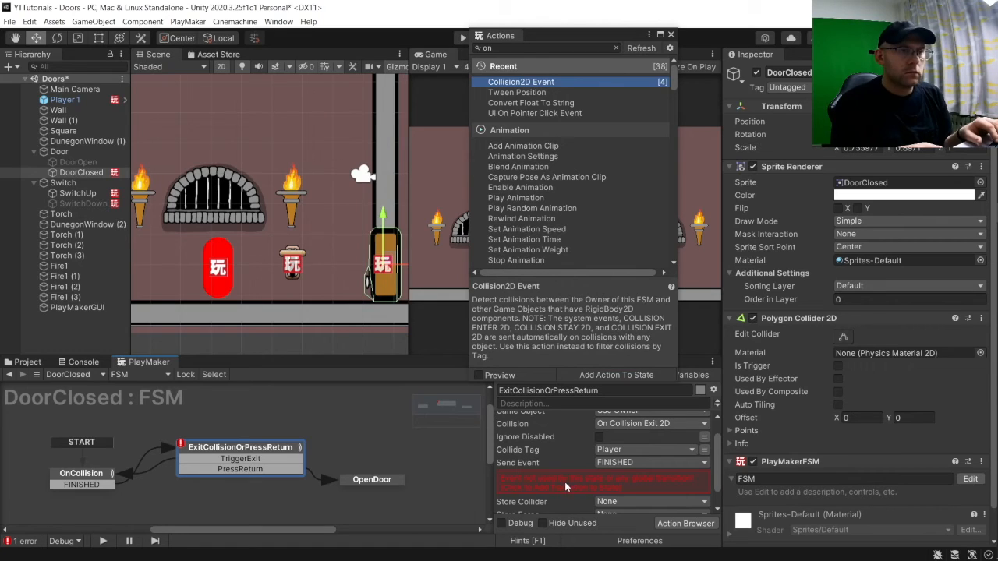
click(629, 465)
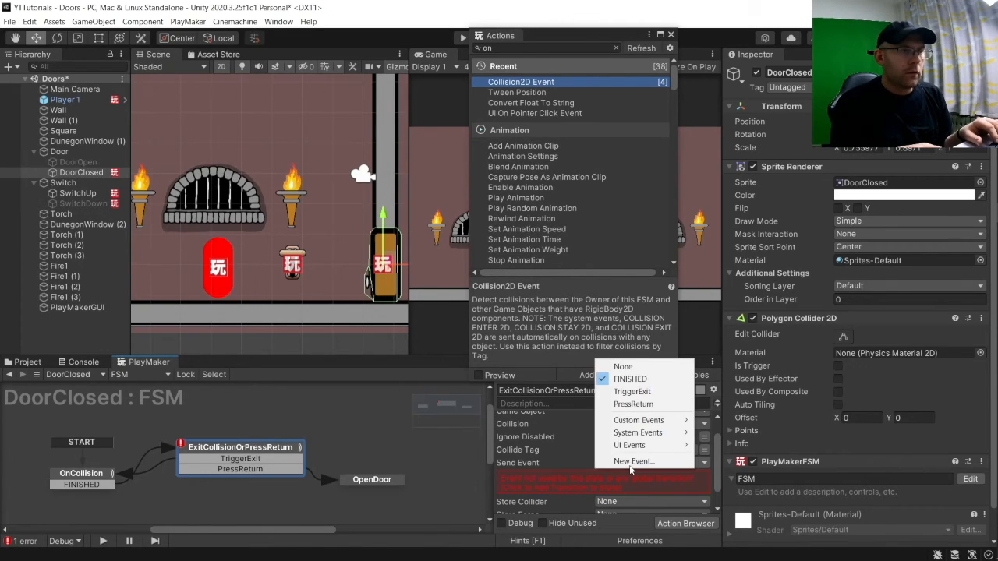
click(633, 392)
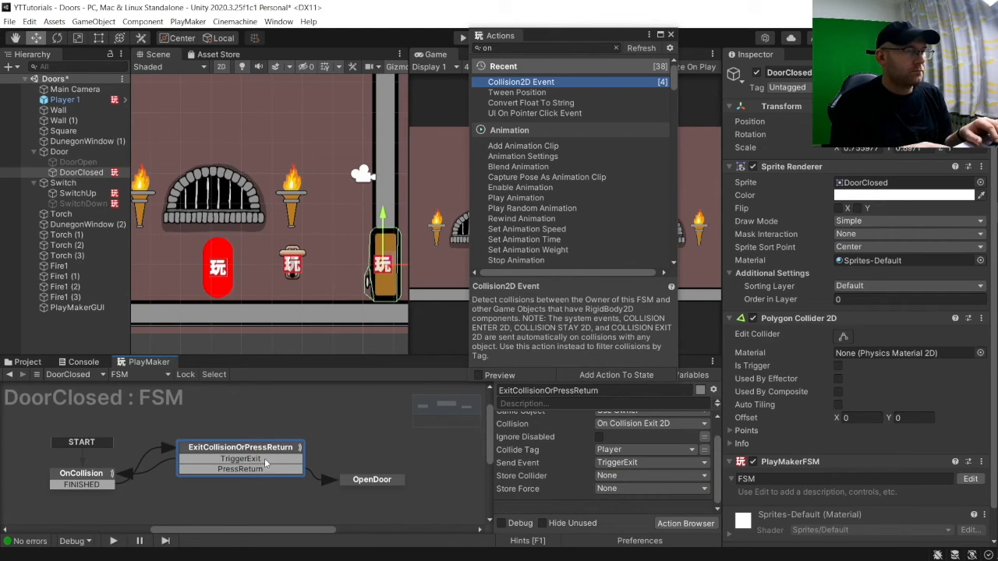
Step: Add a Get Key Down action to ExitCollisionOrPressReturn with Key Return and Send Event PressReturn
key(BackSpace)
key(BackSpace)
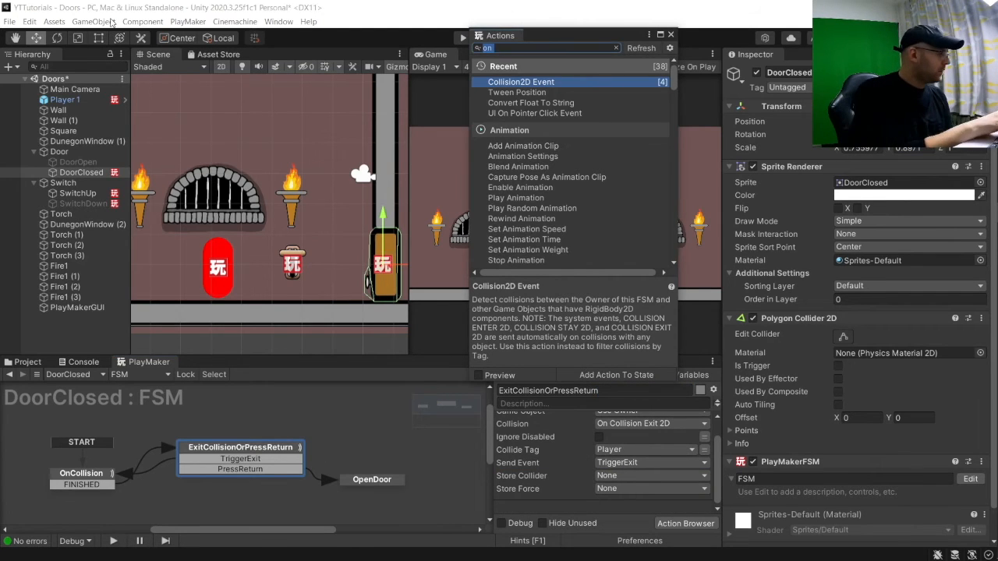
text(get kwey)
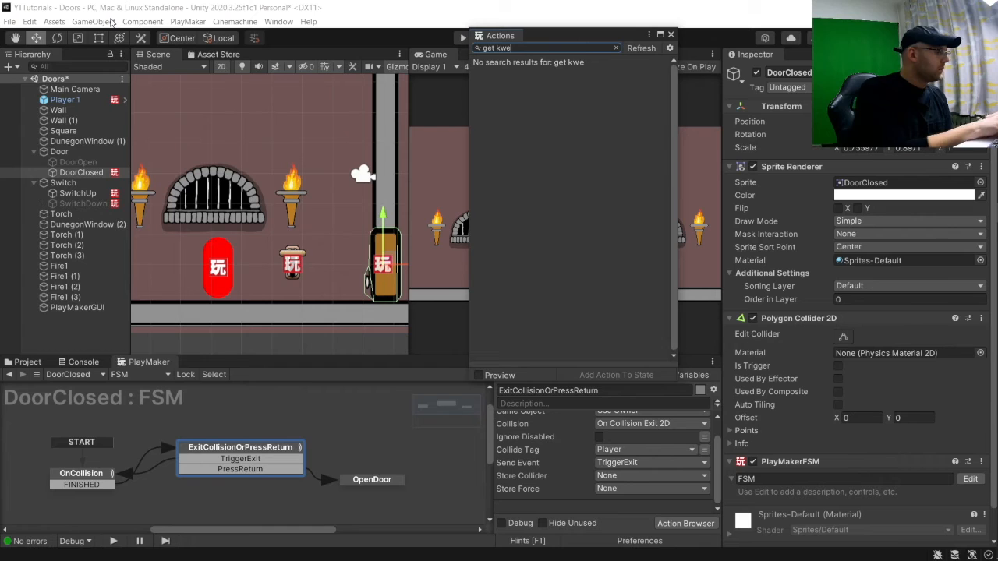
key(BackSpace)
key(BackSpace)
key(BackSpace)
text(ey)
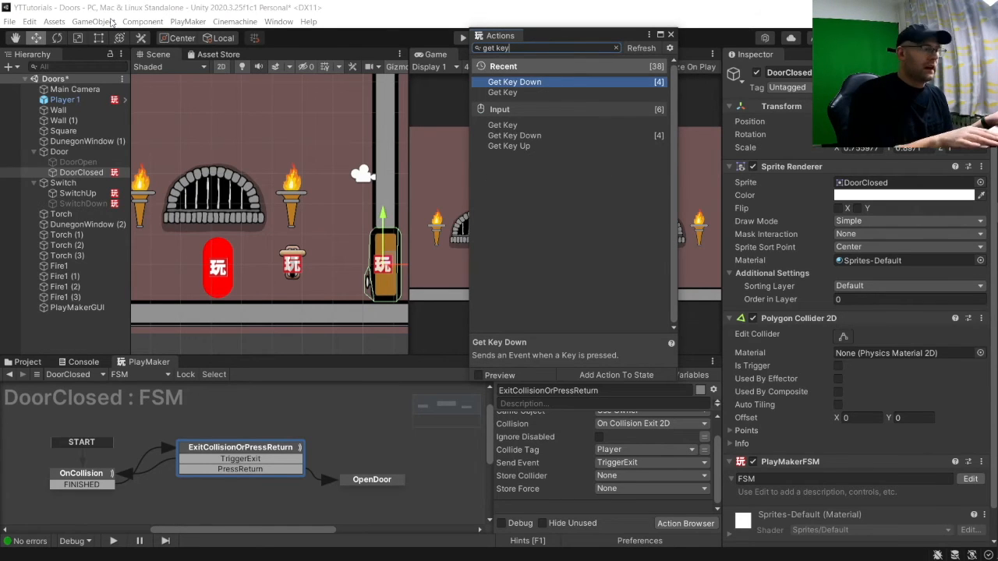
key(Return)
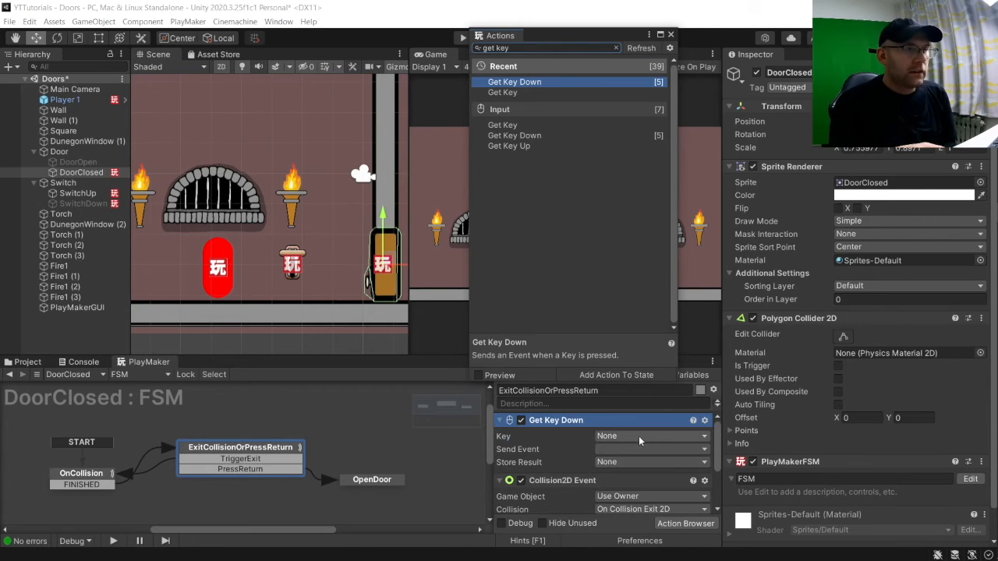
click(639, 437)
click(656, 93)
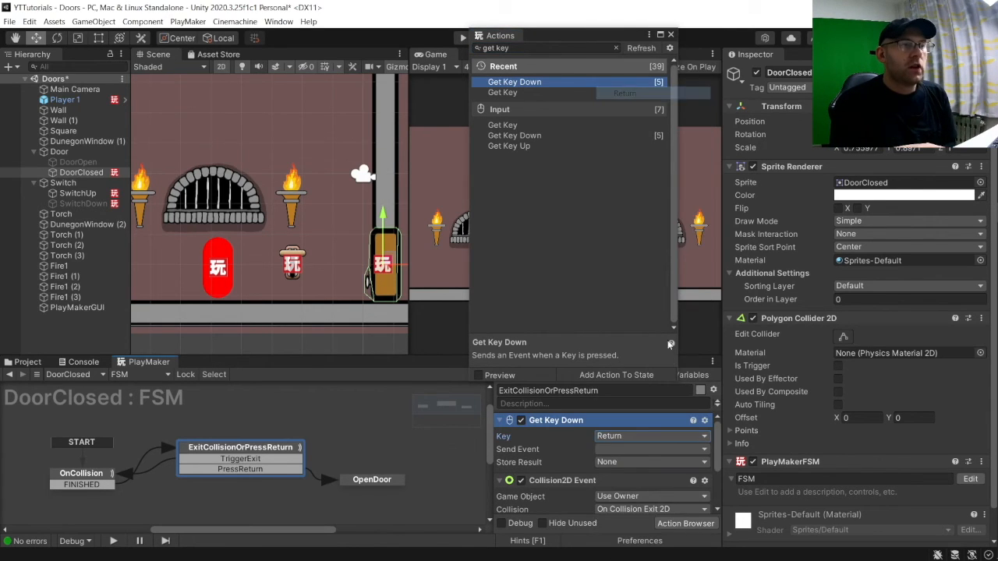
click(613, 451)
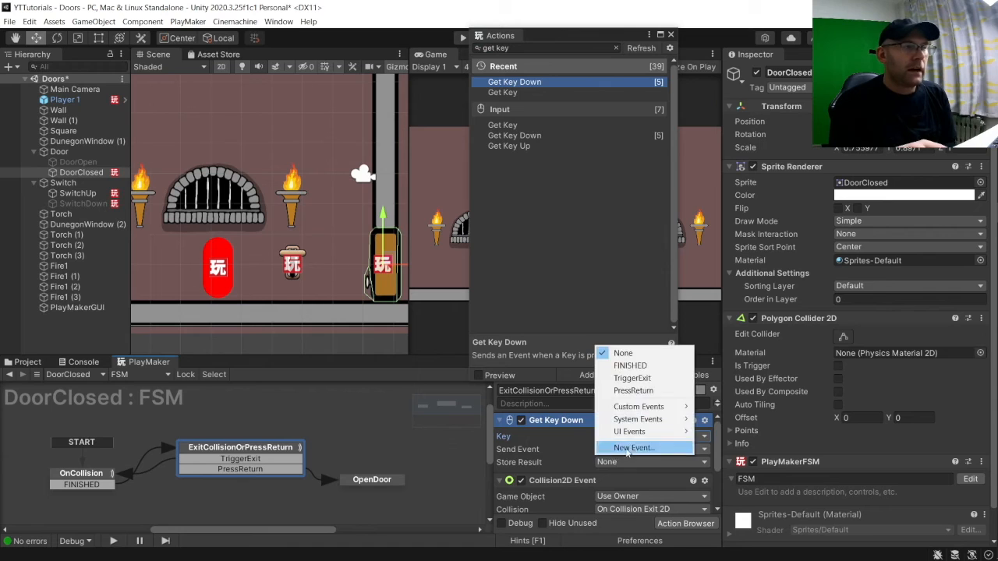
click(639, 391)
Step: Add two Activate Game Object actions to the OpenDoor state and close the action browser
click(367, 481)
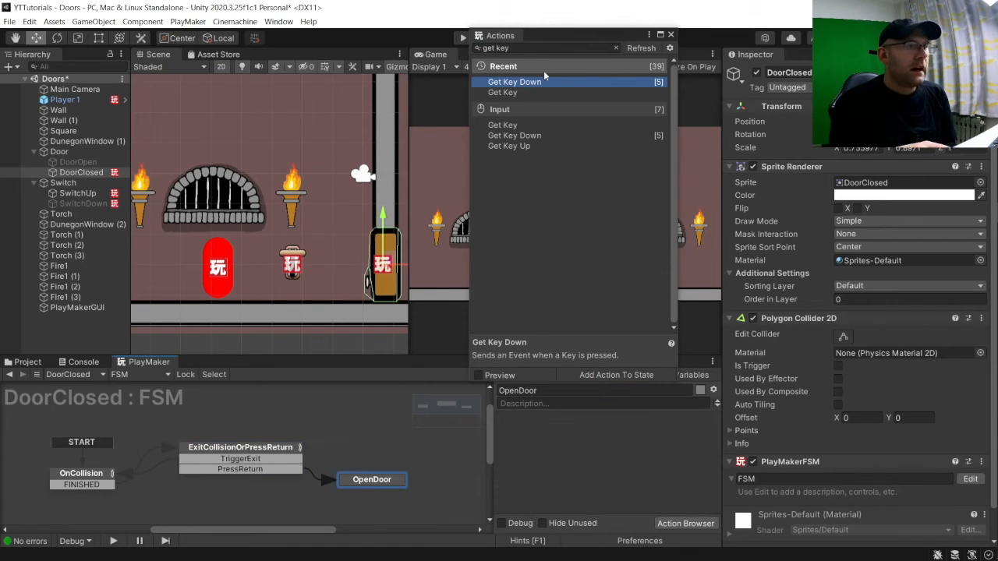
drag(533, 49, 418, 29)
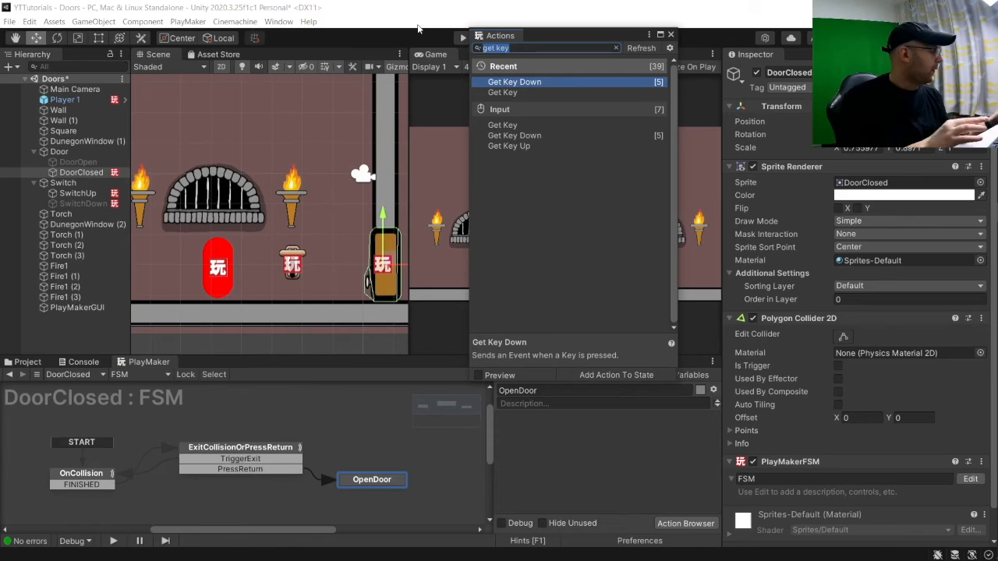
text(a)
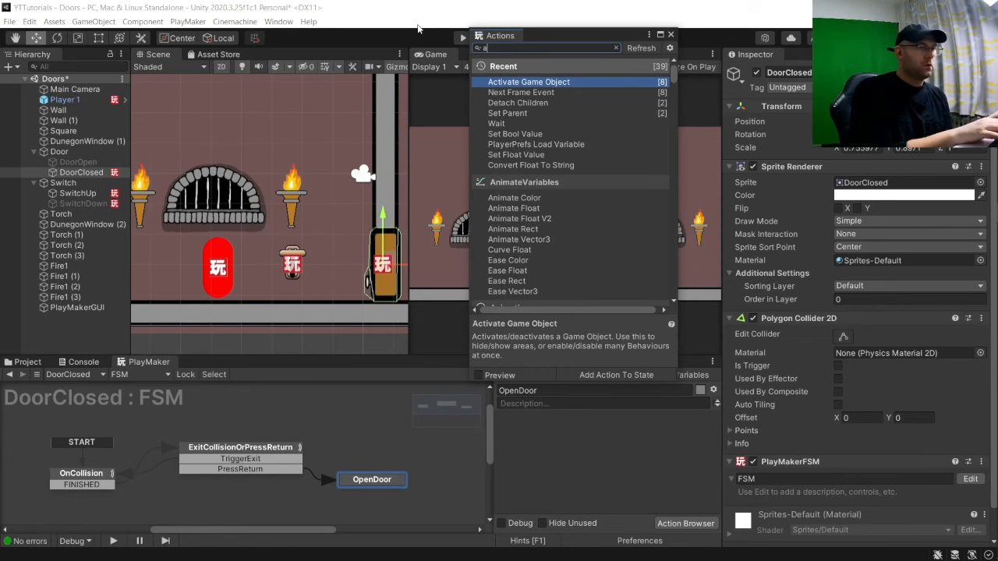
key(Return)
key(Return)
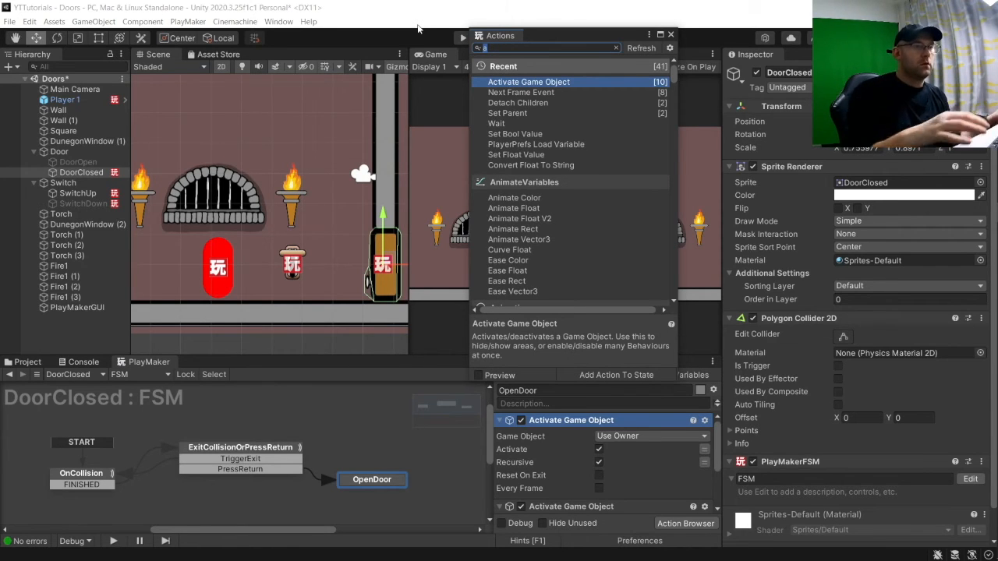
click(670, 34)
Step: Set OpenDoor's first Activate Game Object action to activate the specified object DoorOpen, and collapse it
click(609, 436)
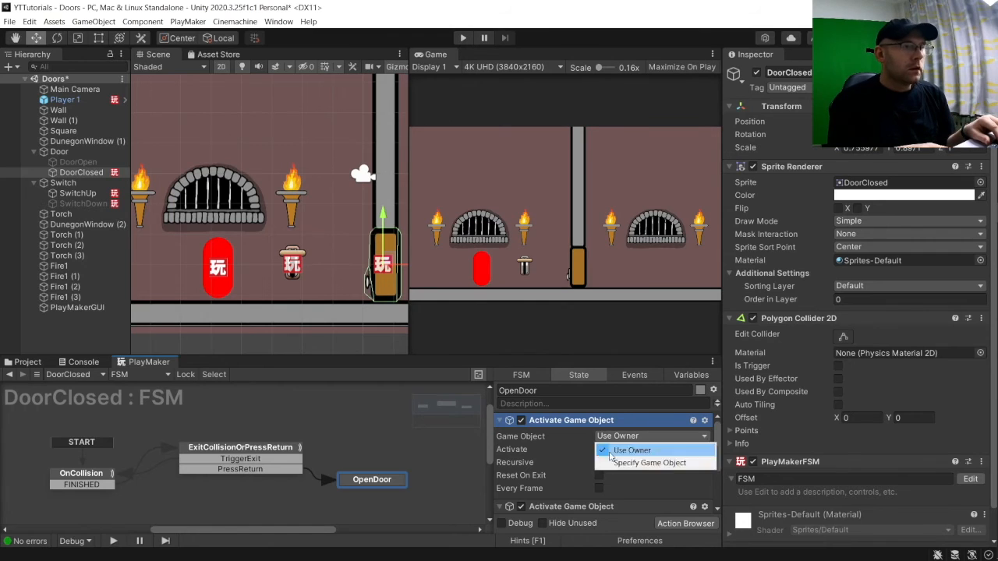
click(613, 463)
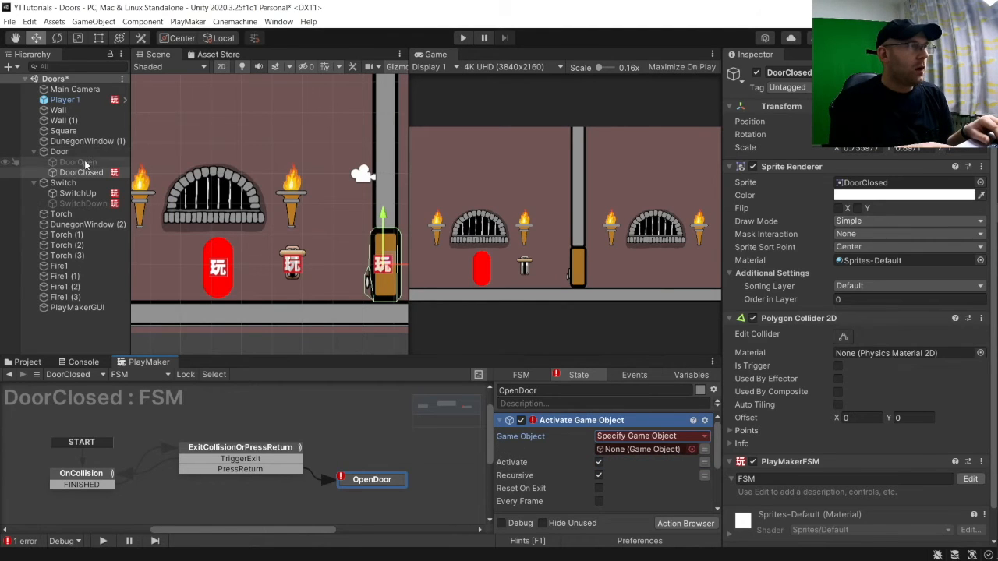
right_click(632, 455)
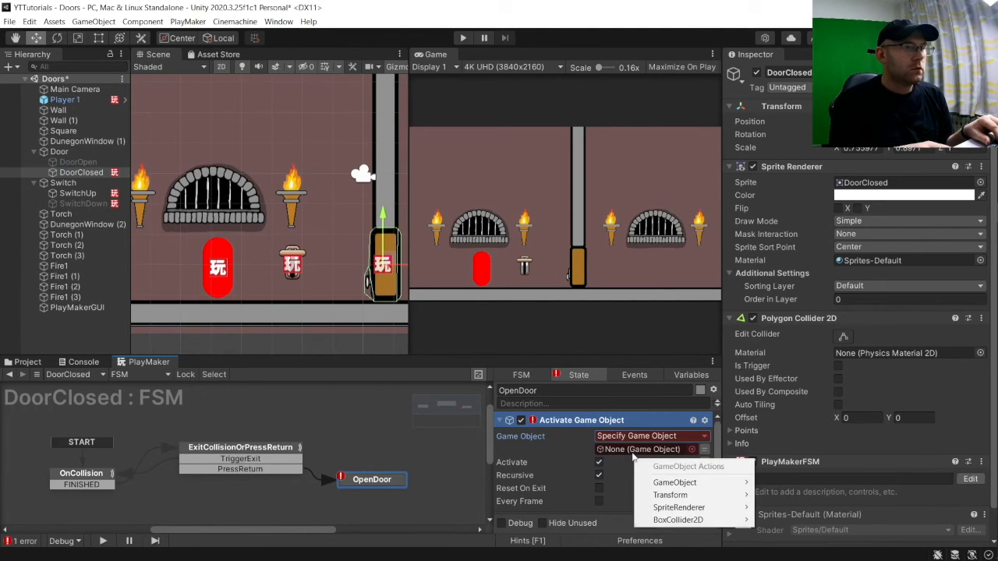
drag(64, 164, 640, 449)
click(504, 422)
Step: Set OpenDoor's second Activate Game Object action to deactivate the specified object DoorClosed, and collapse it
click(618, 449)
click(630, 476)
drag(78, 172, 639, 463)
click(599, 476)
click(500, 435)
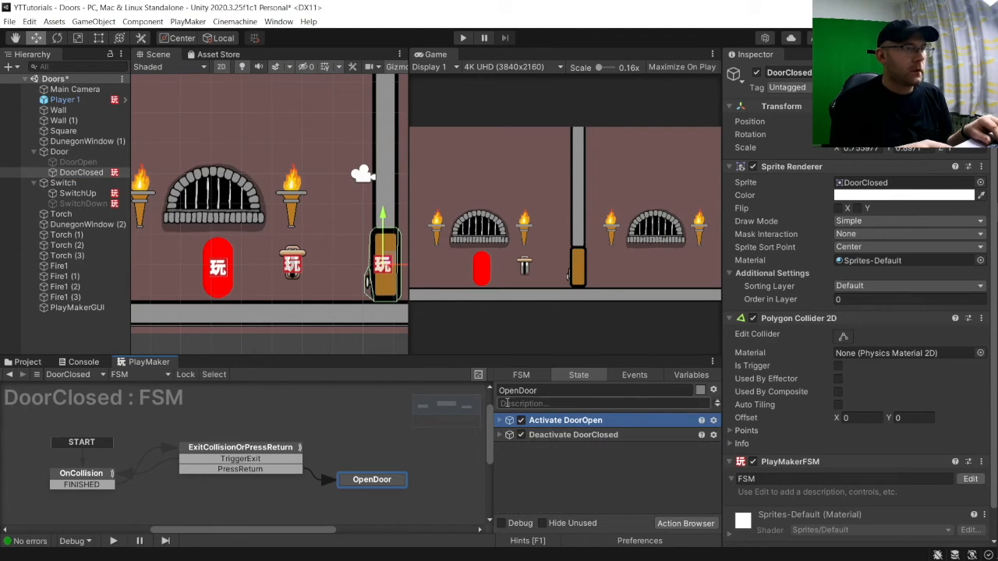
Step: Copy all three states of the DoorClosed FSM and paste them as an FSM on the DoorOpen object
click(92, 485)
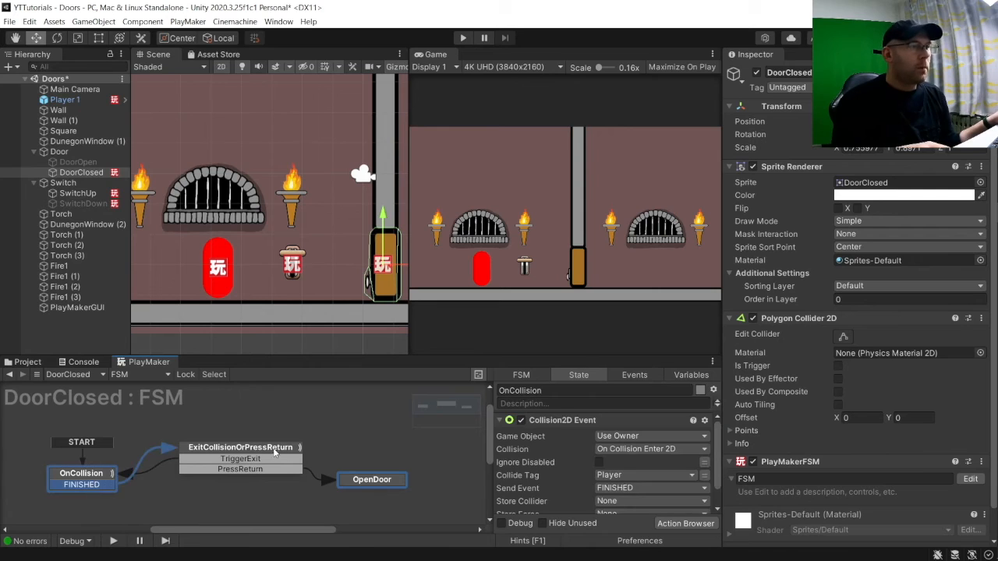
click(254, 447)
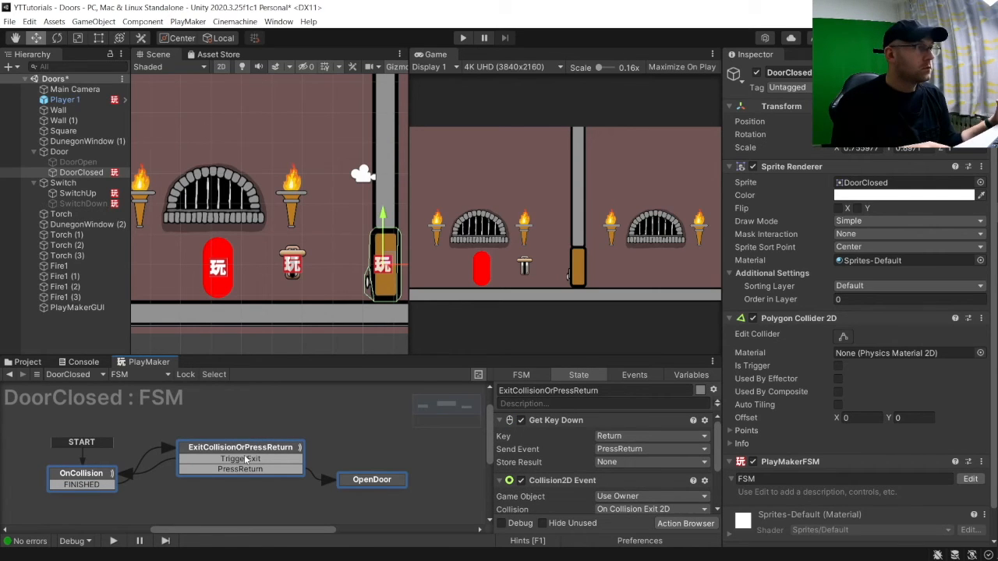
click(76, 155)
click(77, 161)
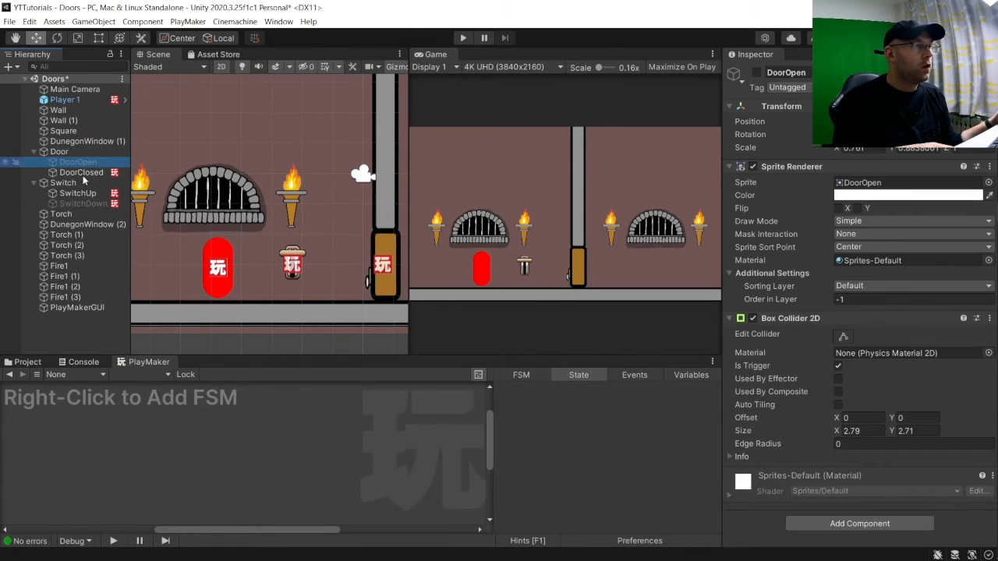
right_click(125, 440)
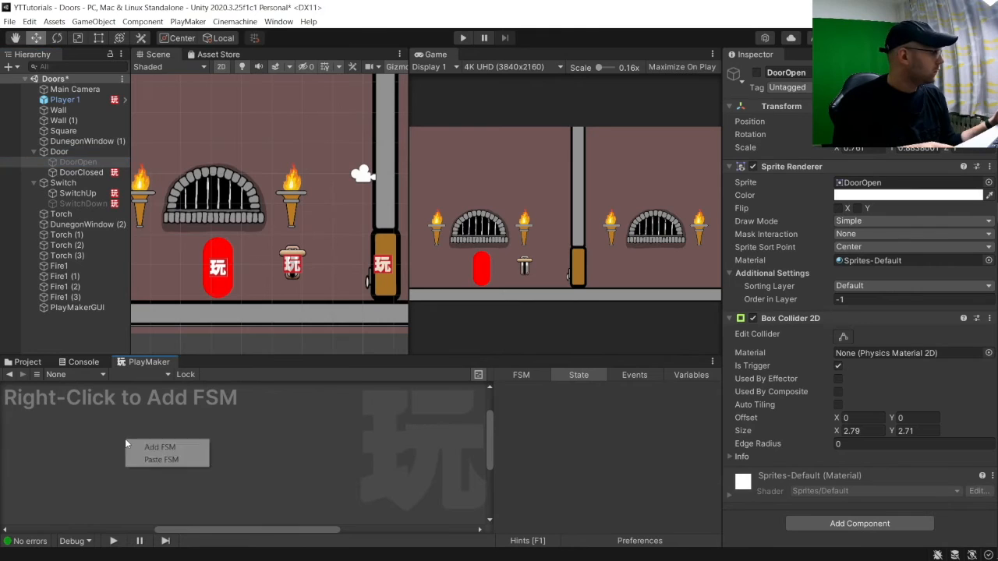
click(161, 459)
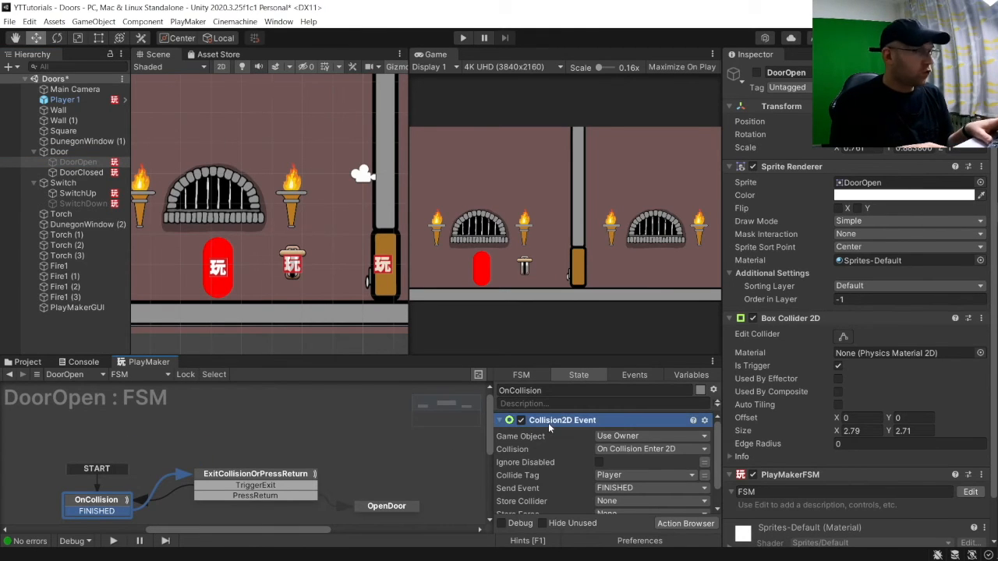
Step: Delete the Collision2D Event actions from the OnCollision and ExitCollisionOrPressReturn states of the DoorOpen FSM
key(Delete)
click(258, 474)
click(547, 479)
key(Delete)
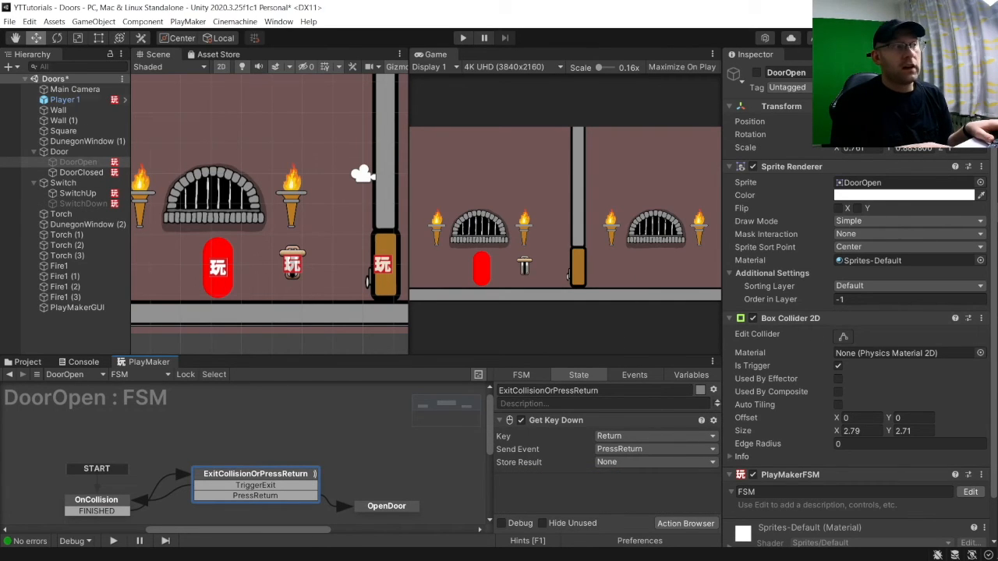
Step: Add a Trigger2D Event action to the OnCollision state of the DoorOpen FSM
click(78, 172)
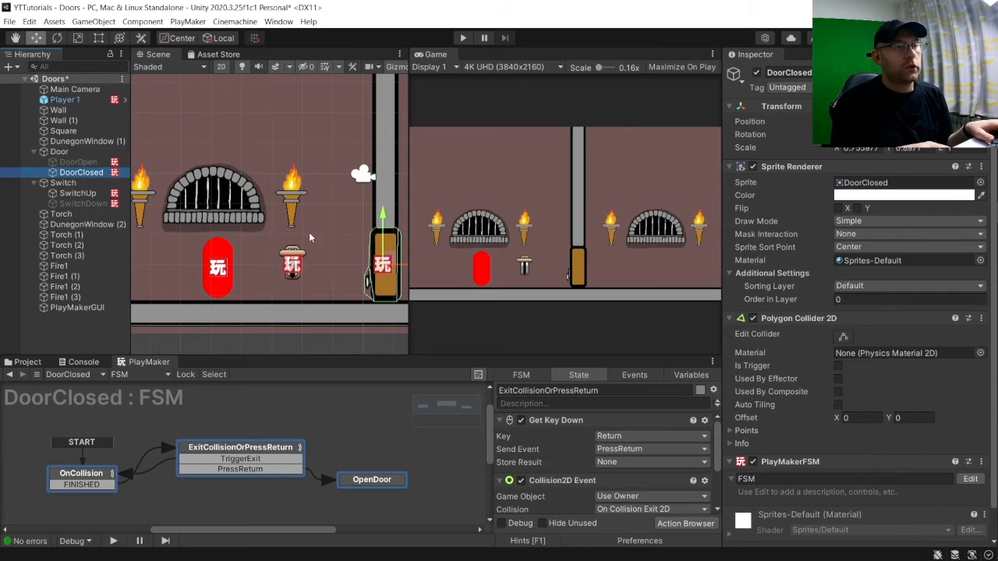
click(78, 161)
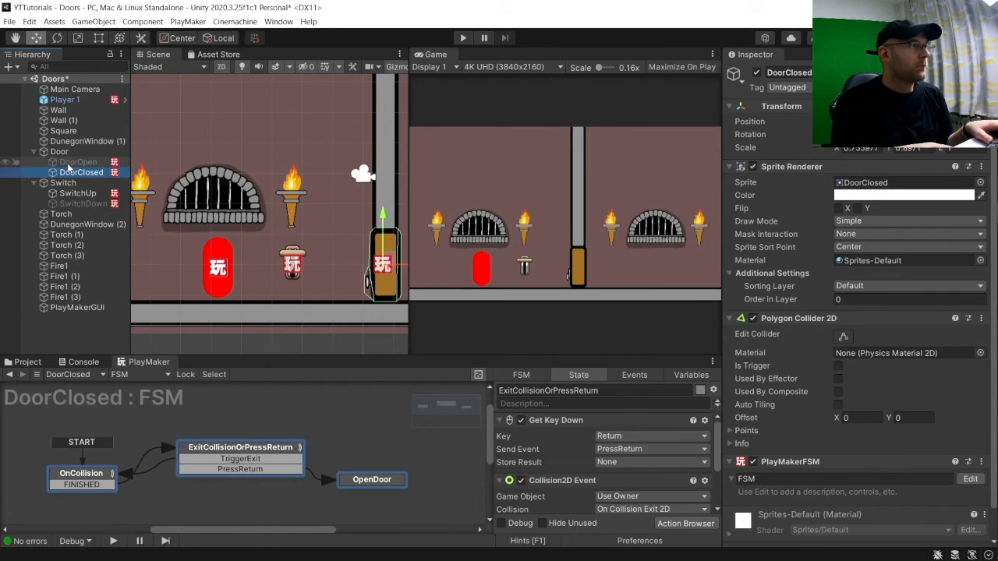
click(114, 506)
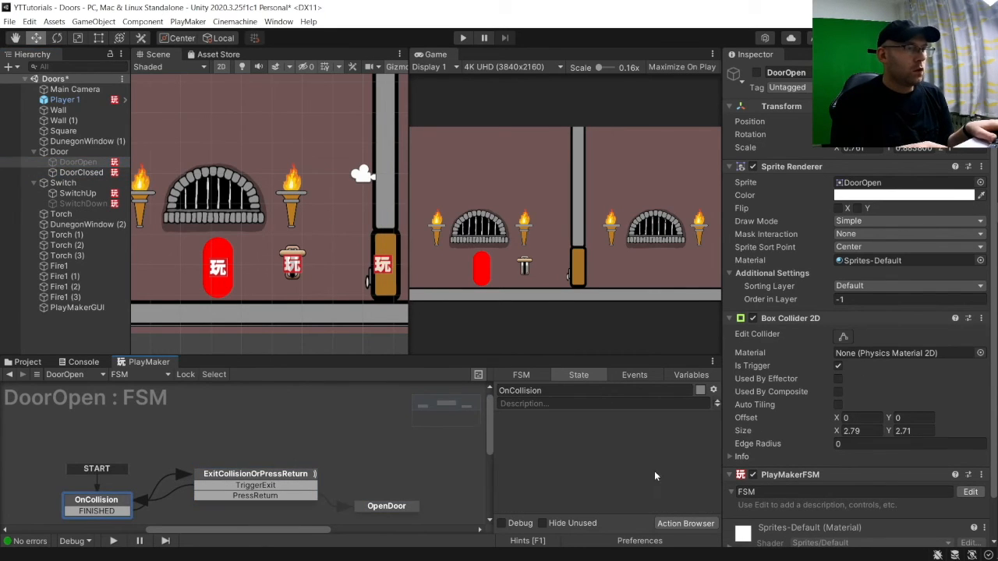
click(685, 523)
text(Tr)
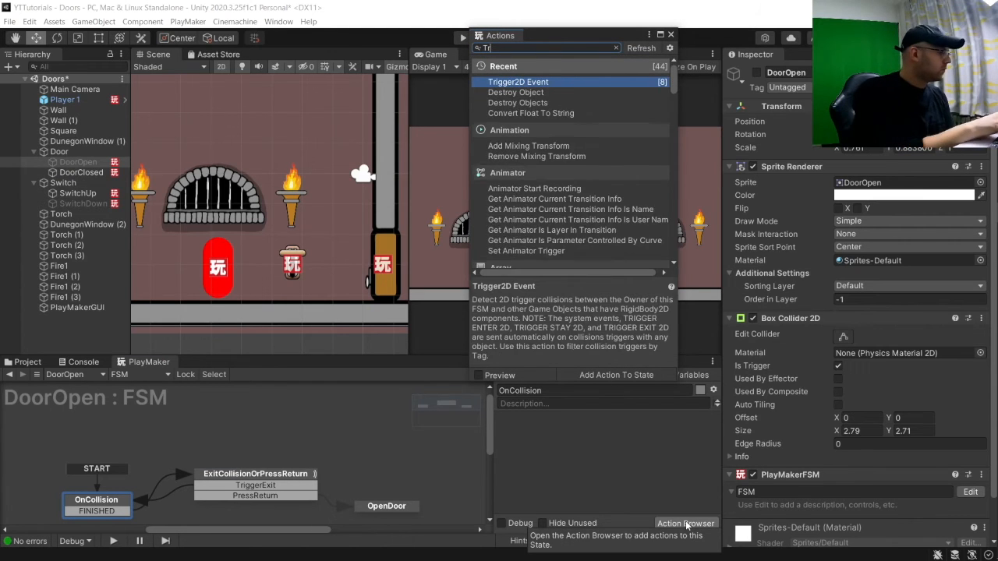
text(igger)
key(Return)
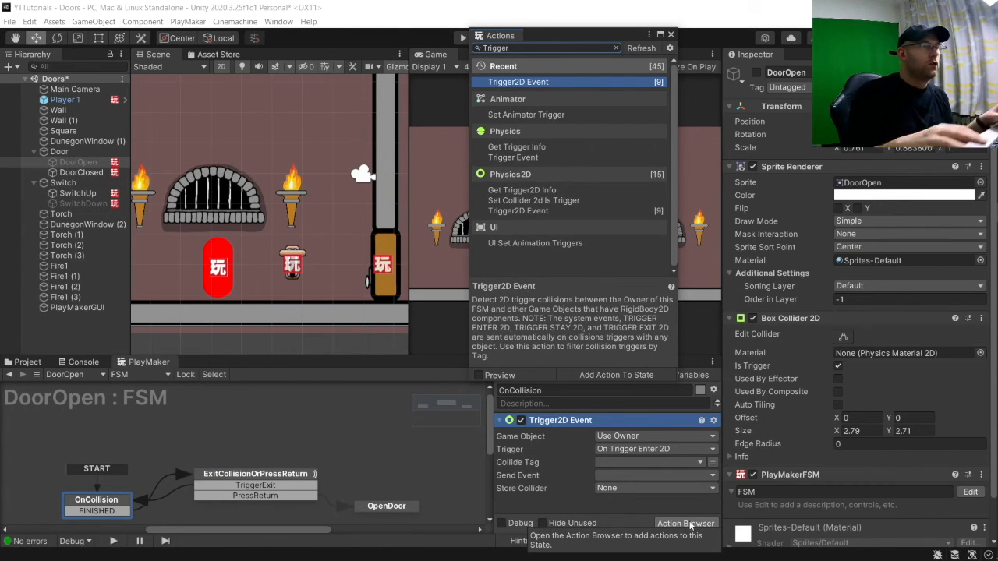
Step: Add a Trigger2D Event action to the ExitCollisionOrPressReturn state of the DoorOpen FSM and close the action browser
click(256, 474)
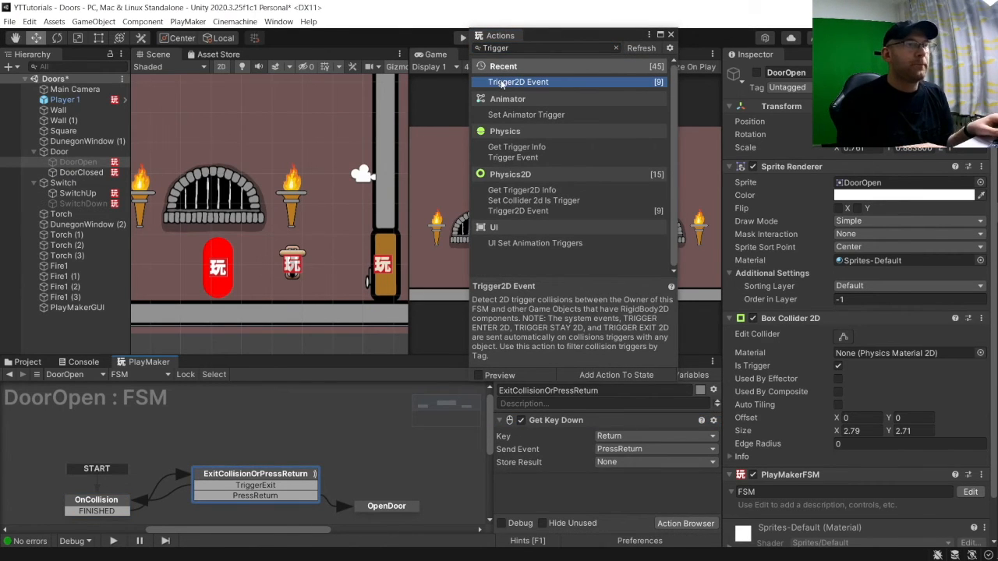
double_click(501, 82)
click(671, 35)
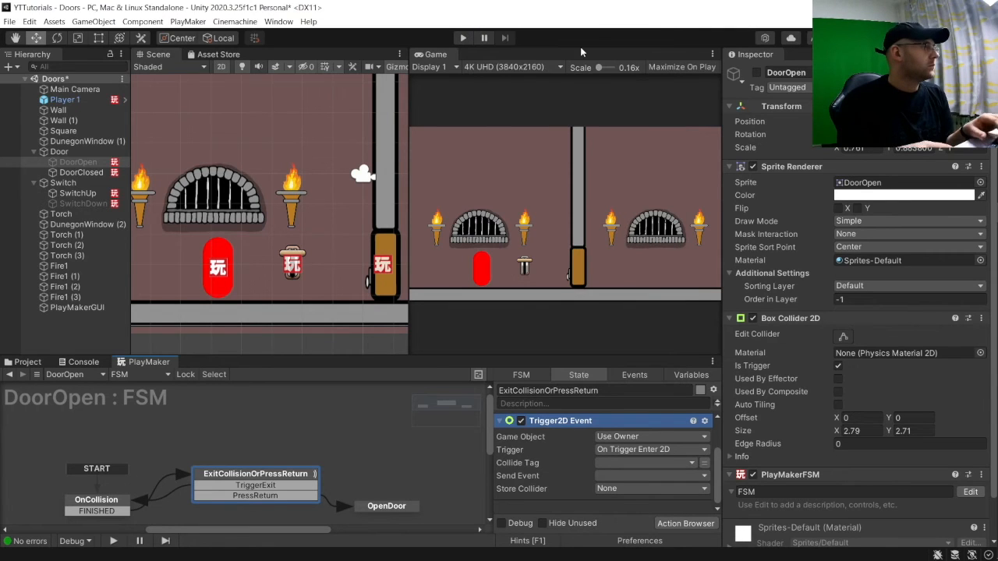
Step: Set the OnCollision state's Trigger2D Event to collide tag Player and send event FINISHED
click(101, 505)
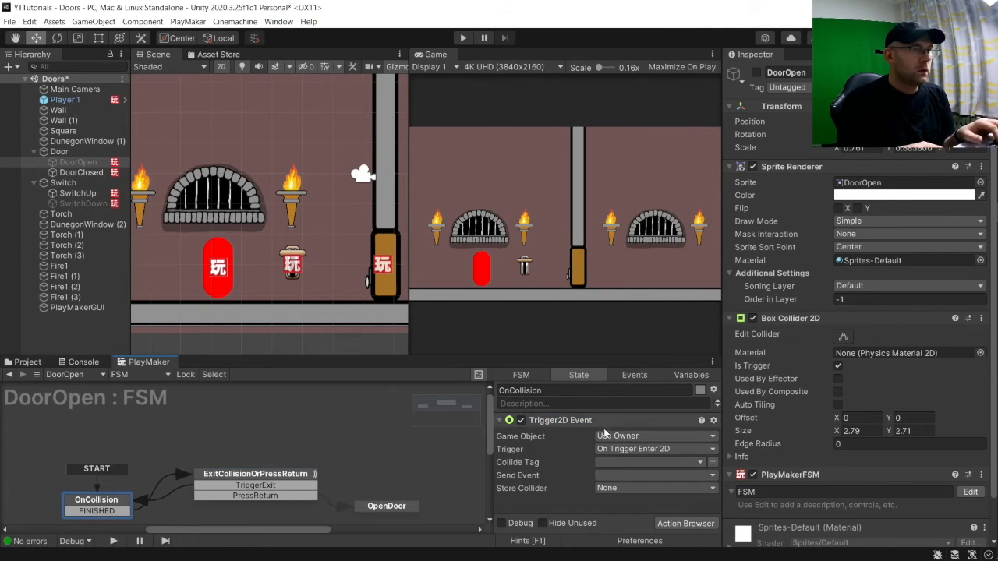
click(647, 463)
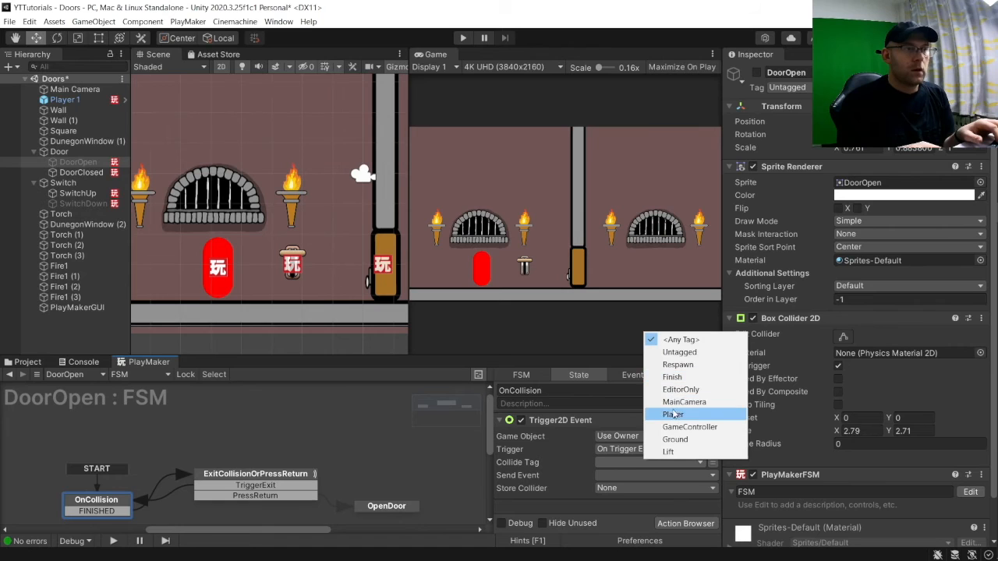
click(672, 414)
click(628, 476)
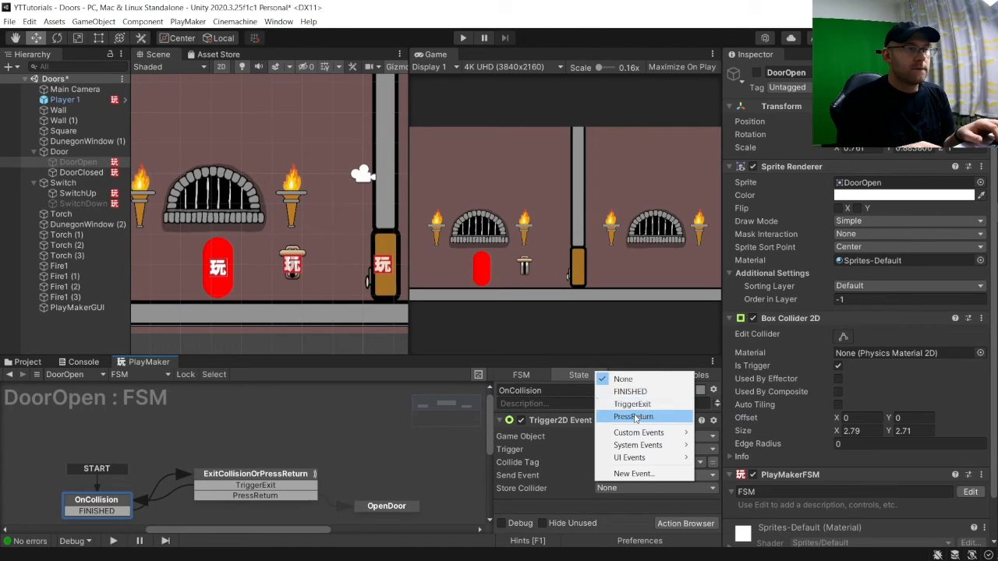
click(635, 394)
Step: Set the ExitCollisionOrPressReturn state's Trigger2D Event to On Trigger Exit 2D, collide tag Player and send event TriggerExit
click(282, 473)
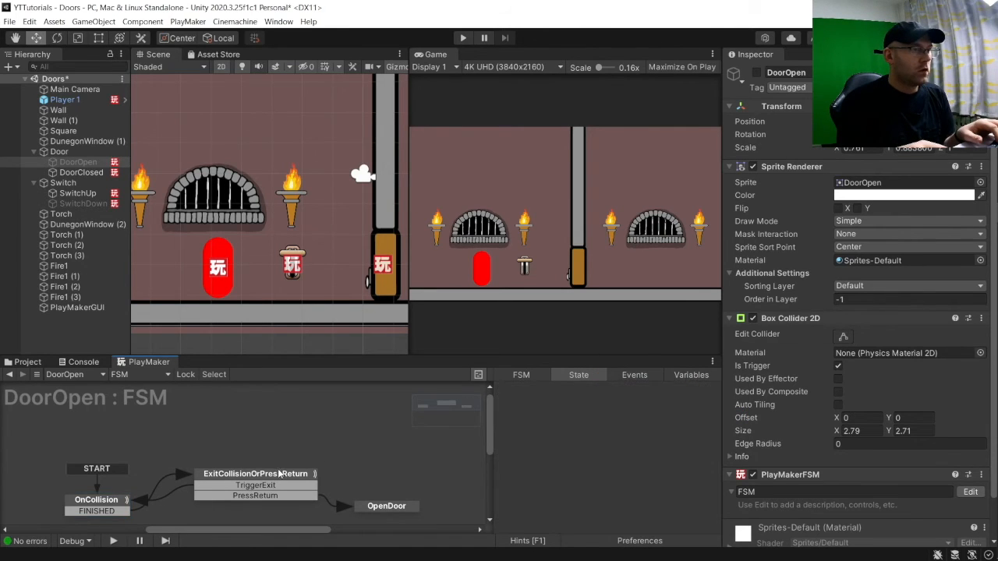
drag(279, 473, 279, 461)
scroll(612, 480, down, 2)
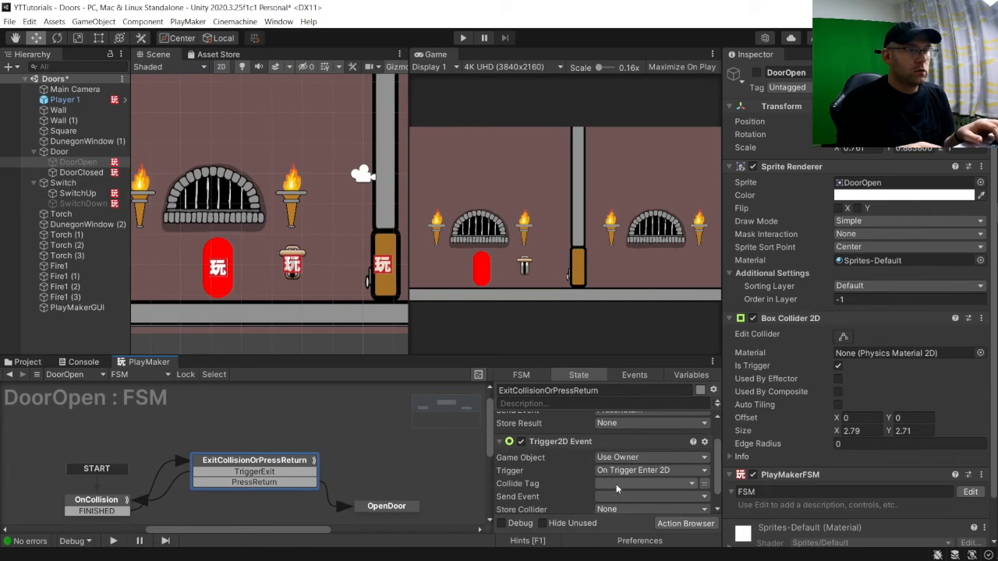
click(627, 473)
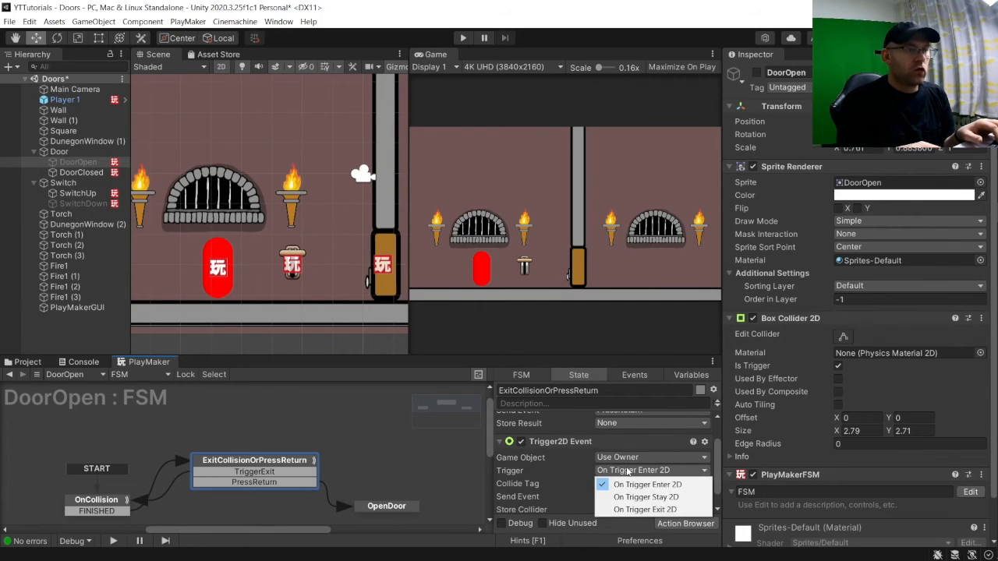
click(632, 510)
click(622, 484)
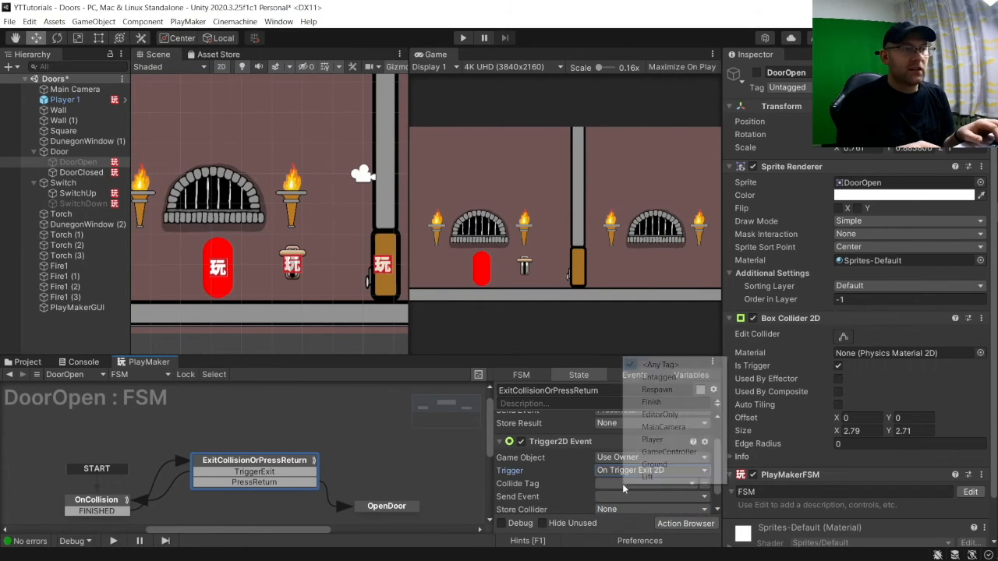
click(652, 438)
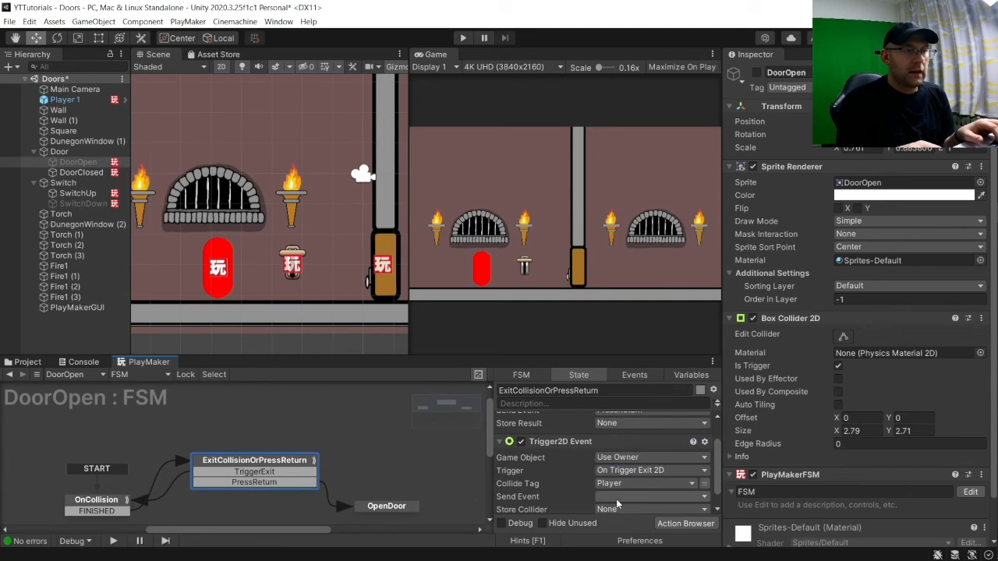
click(617, 499)
click(639, 425)
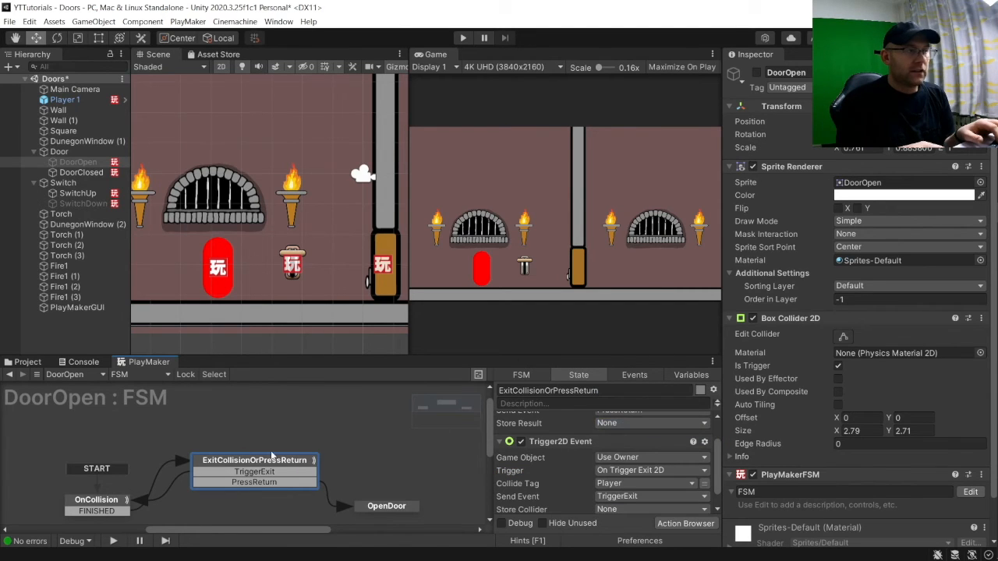
Step: Replace "Collision" with "Trigger" in the name of the ExitCollisionOrPressReturn state
drag(543, 391, 504, 394)
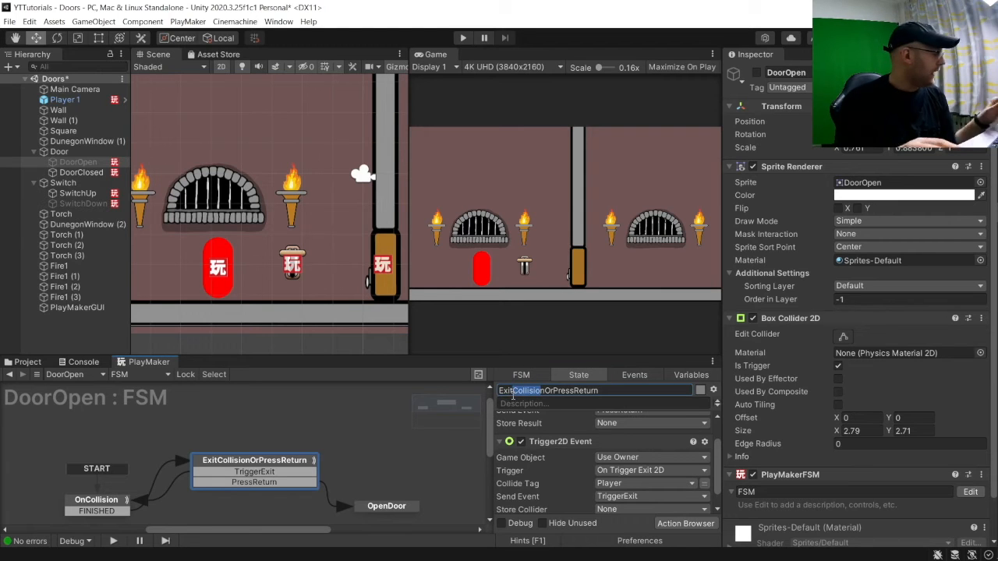
text(Trigger)
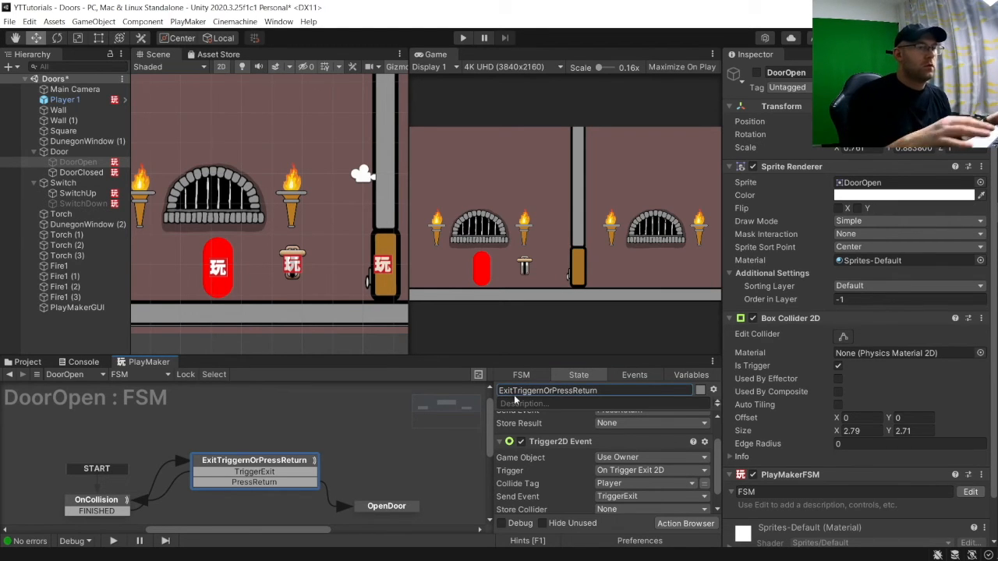
click(543, 391)
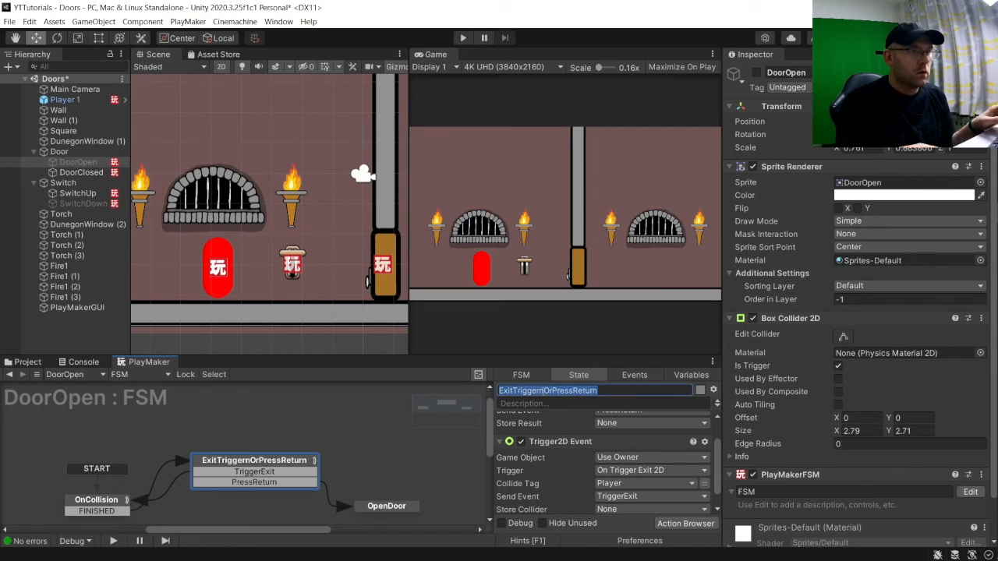
key(BackSpace)
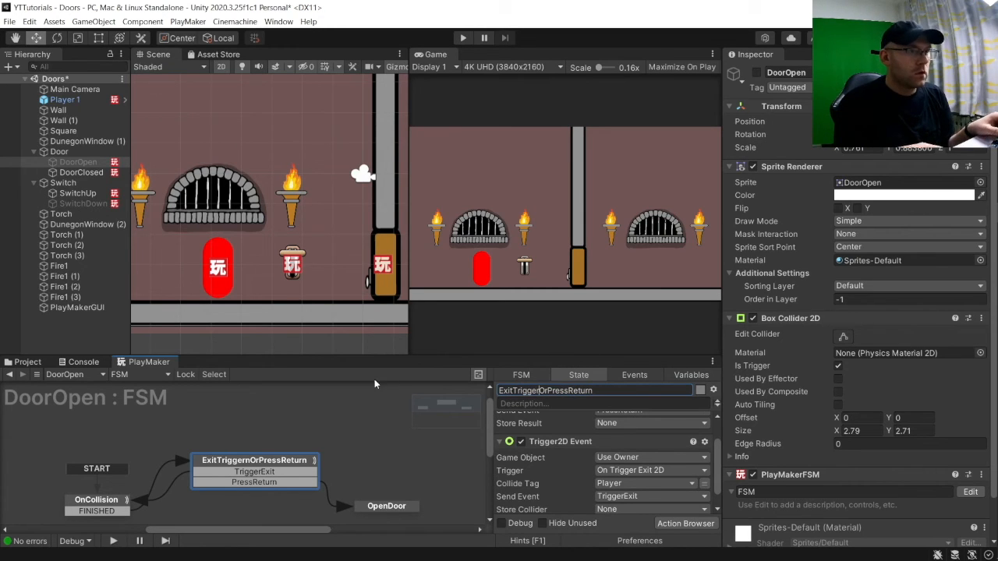
Step: Rename the OnCollision state of the DoorOpen FSM to OnTrigger
click(91, 505)
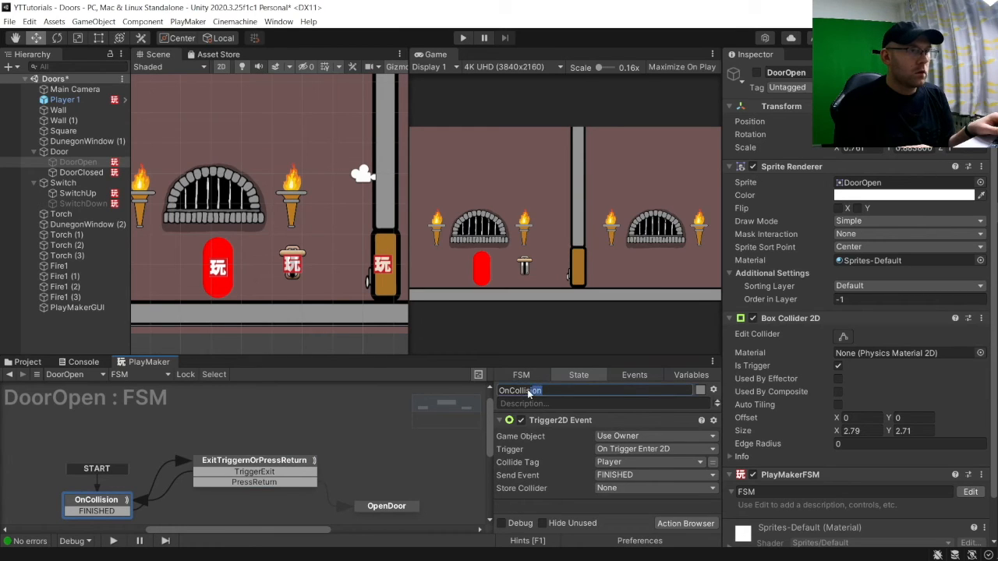
text(Tr)
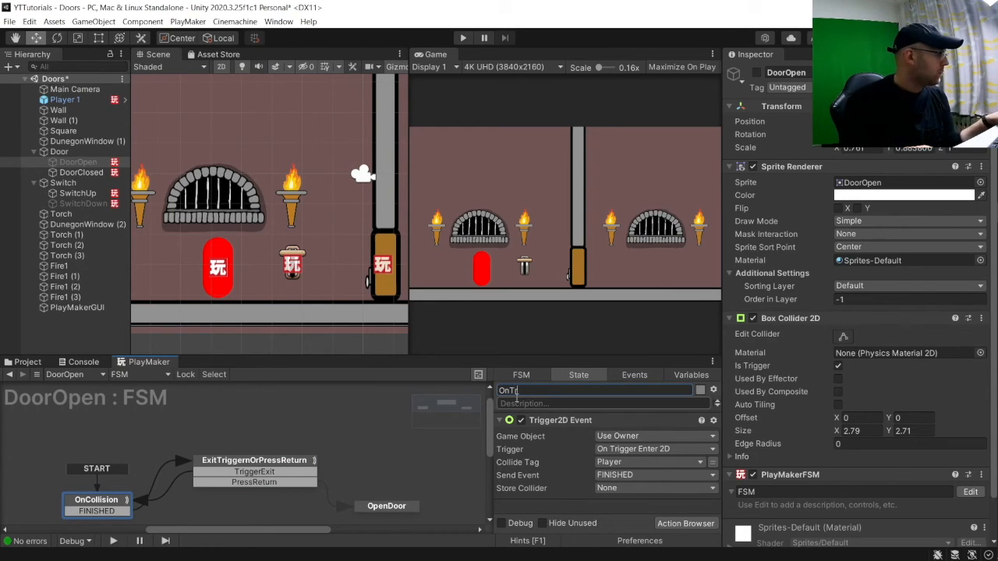
text(igger)
key(Return)
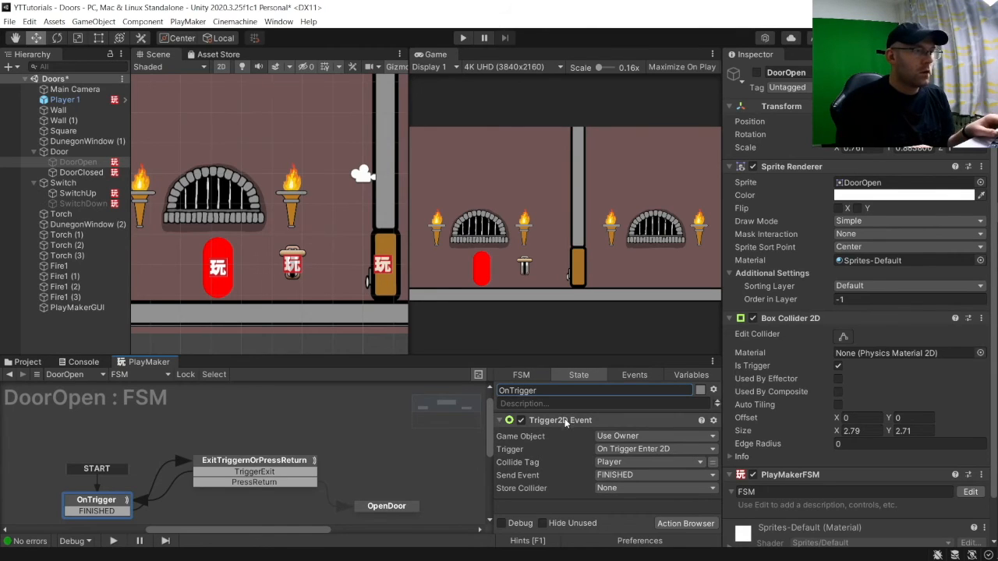
Step: Correct the misspelled name of the exit state to ExitTriggerOrPressReturn
click(308, 459)
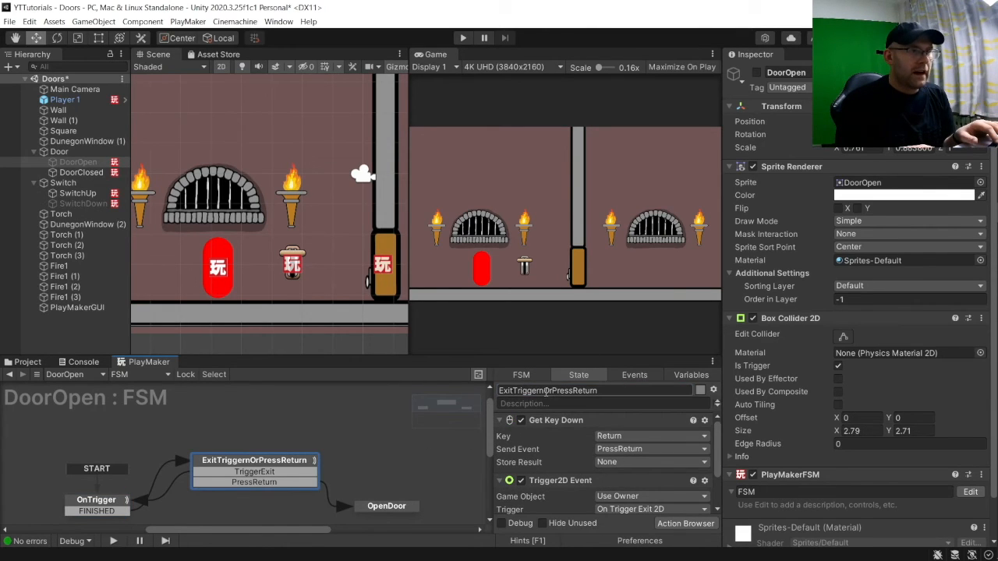
click(545, 391)
click(543, 390)
key(BackSpace)
key(Return)
scroll(381, 460, down, 2)
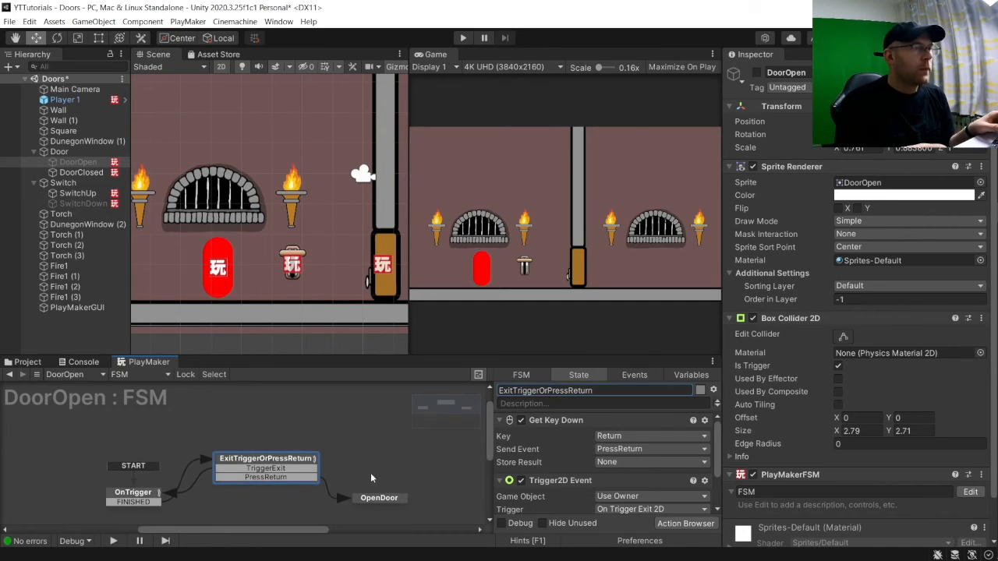
Step: Rename the OpenDoor state of the DoorOpen FSM to CloseDoor
click(378, 497)
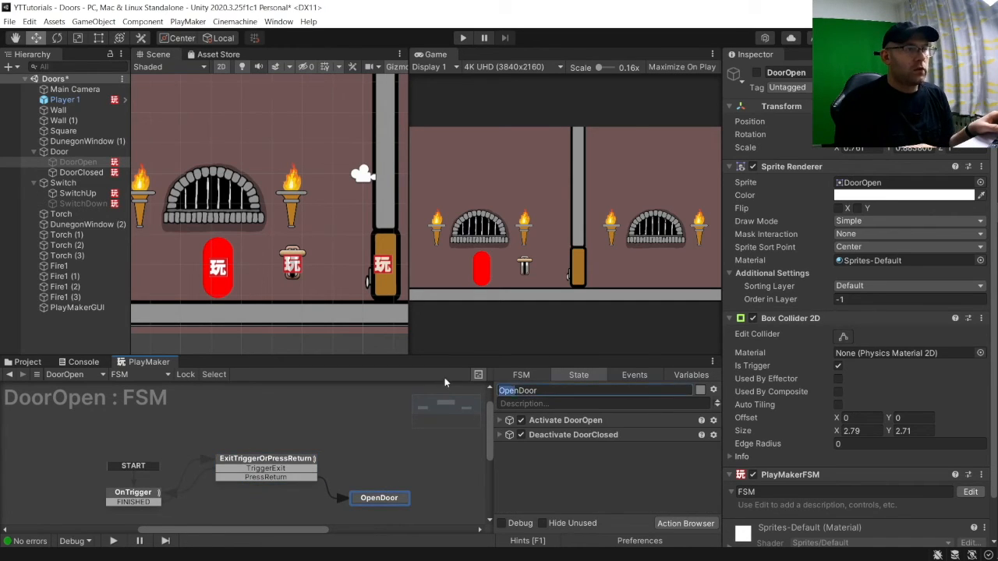
key(BackSpace)
text(Close)
key(Return)
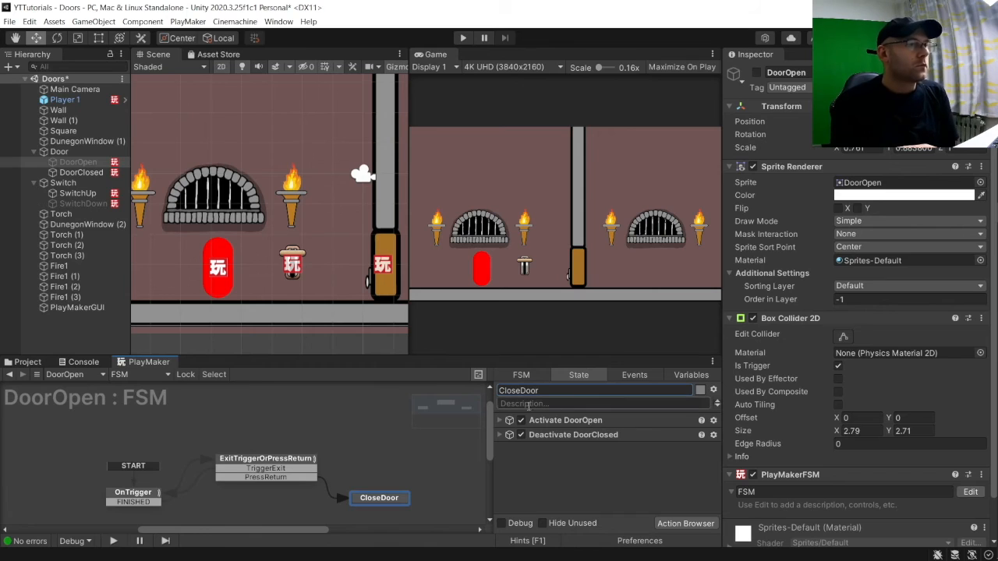
Step: In the CloseDoor state, turn Activate off for DoorOpen and on for DoorClosed, and collapse both actions
click(501, 420)
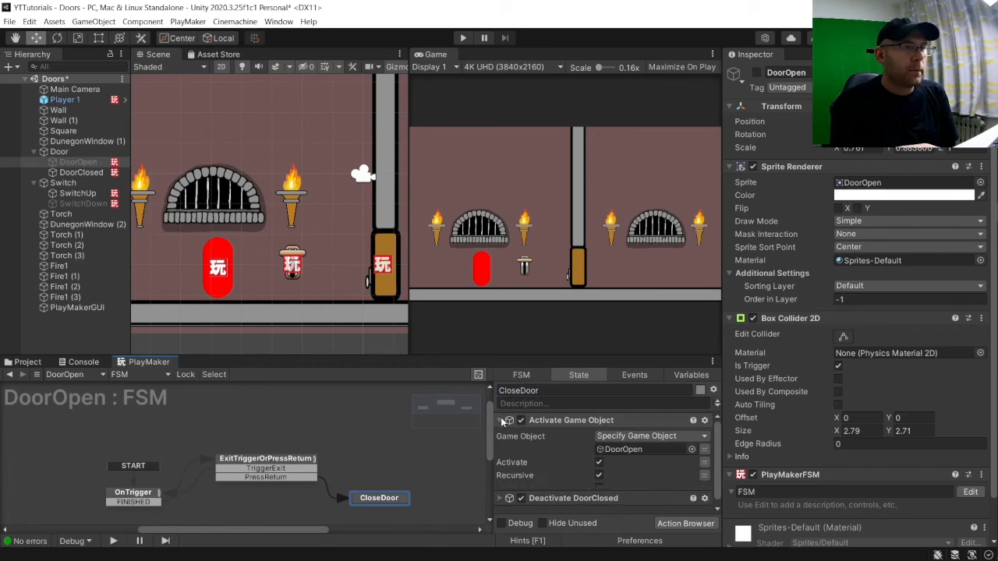
click(599, 463)
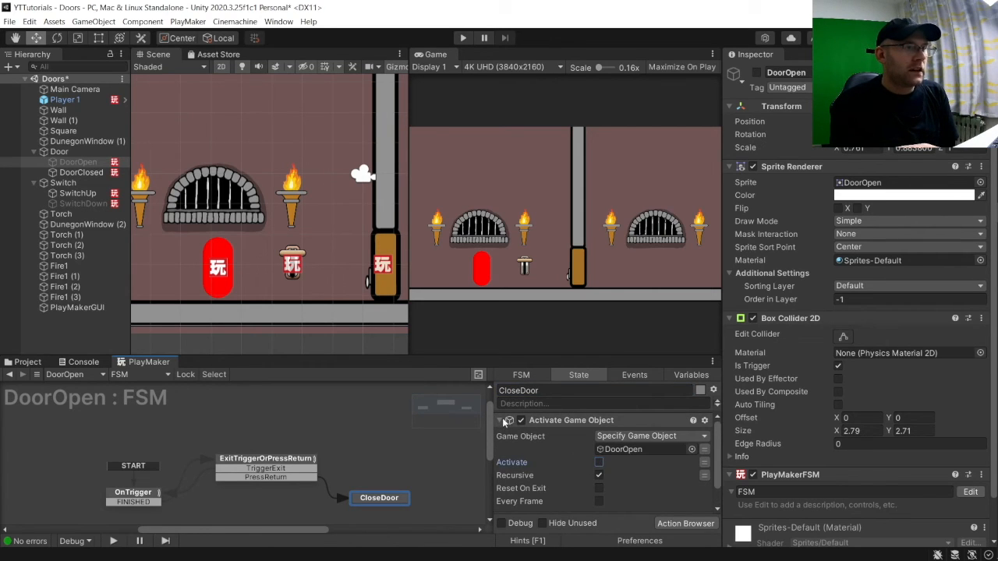
click(503, 420)
click(500, 435)
click(598, 476)
click(499, 434)
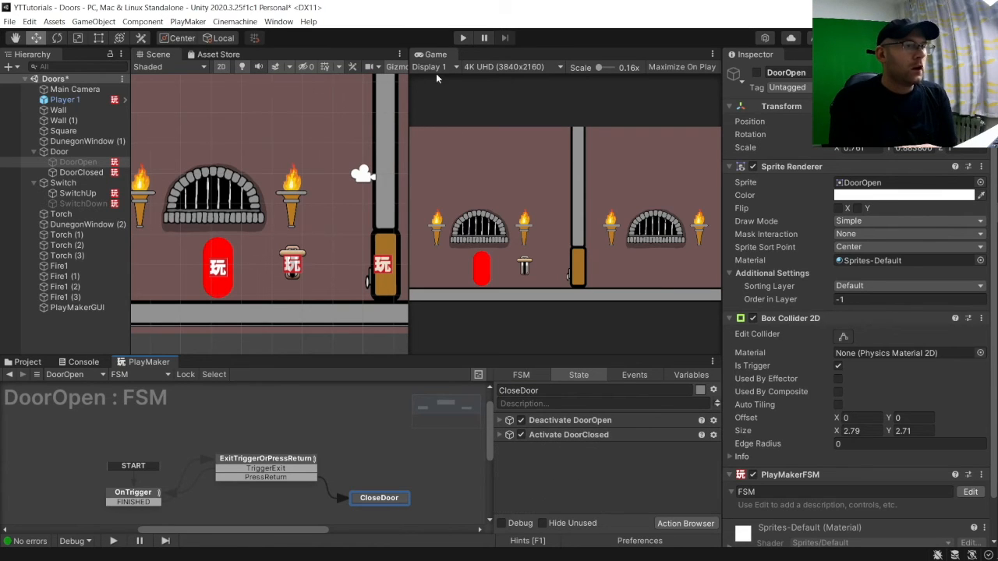
Step: Play-test opening and closing the door with Return from both sides while walking the player through it, and stop the game
click(462, 39)
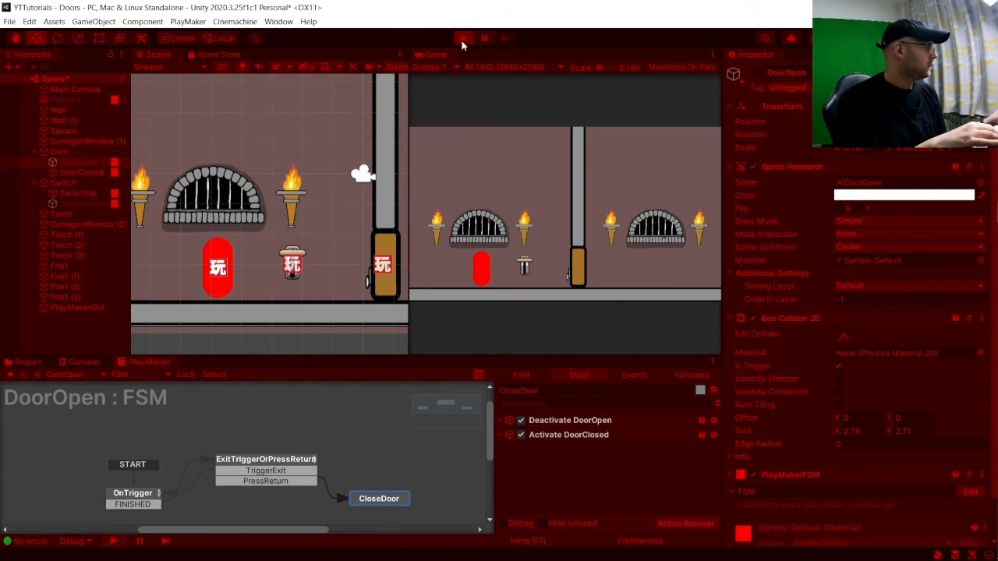
click(463, 39)
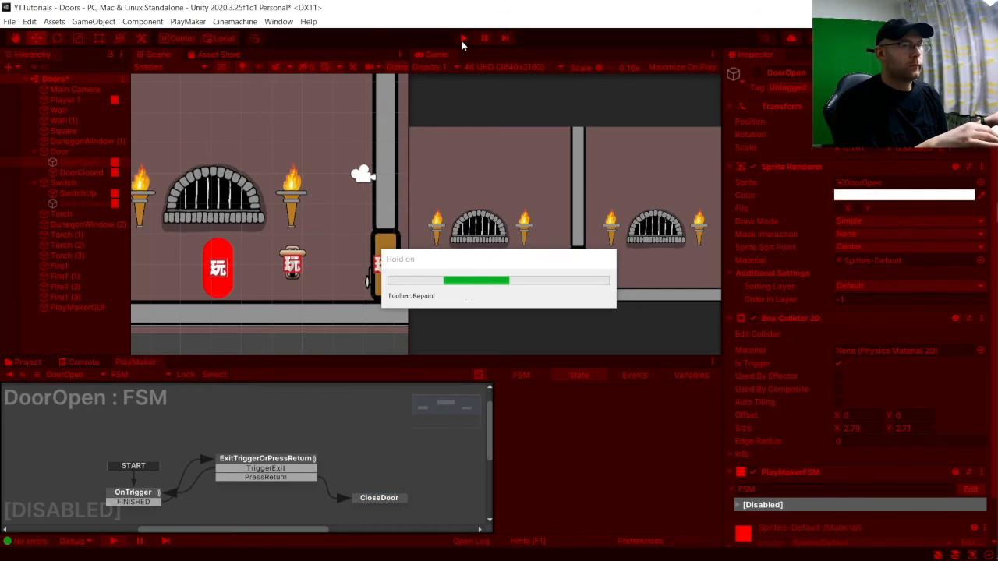
key(d)
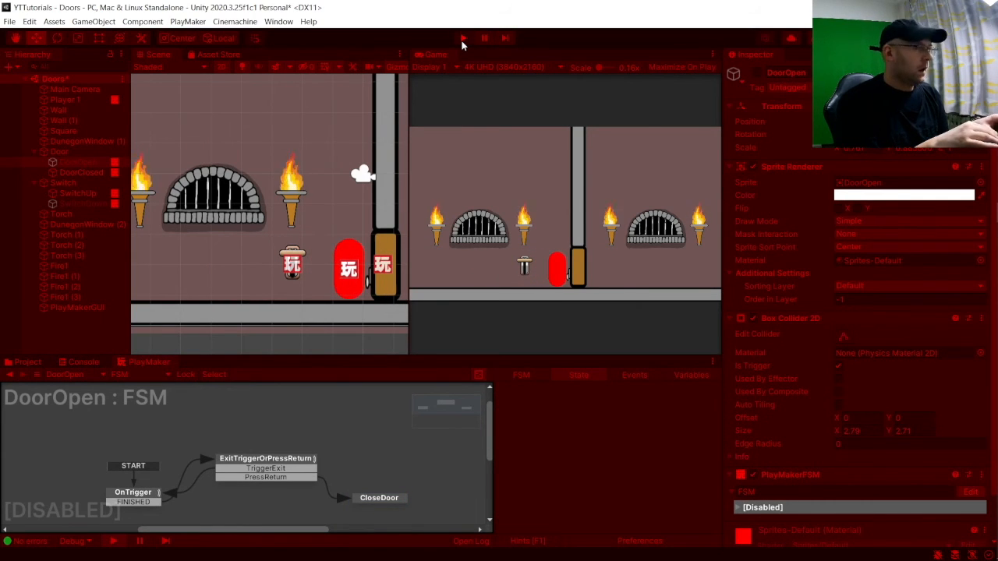
key(d)
key(d)
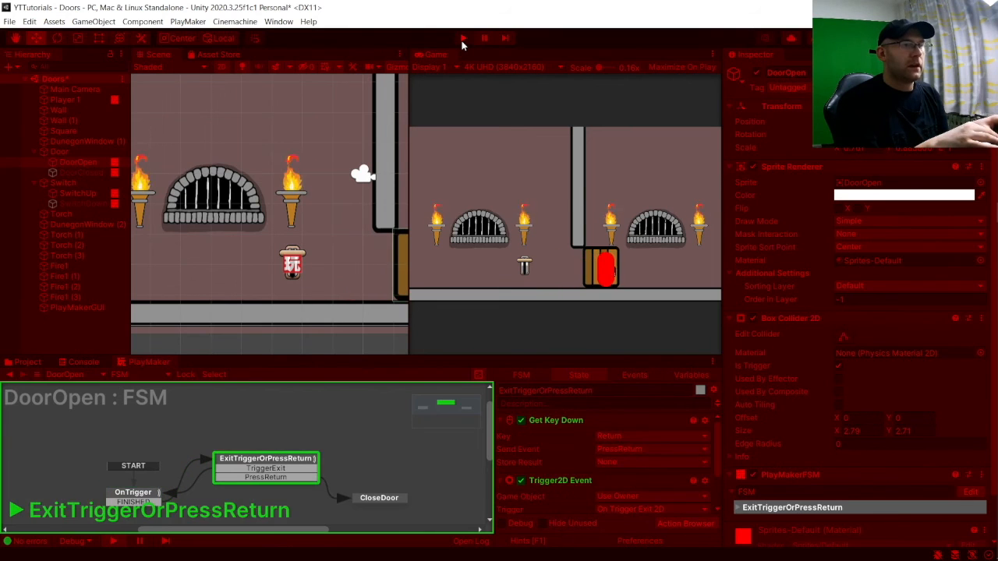
key(a)
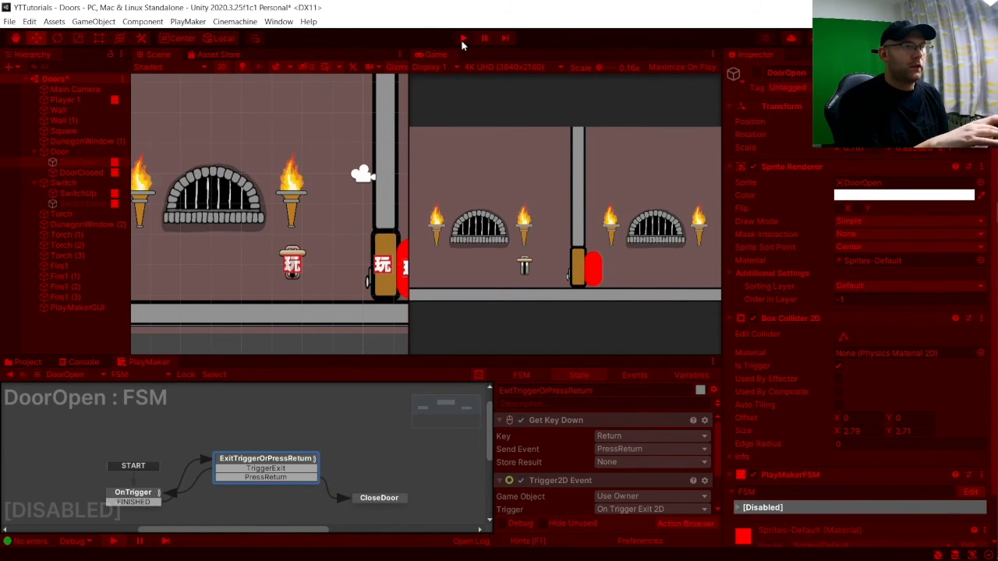
key(d)
key(a)
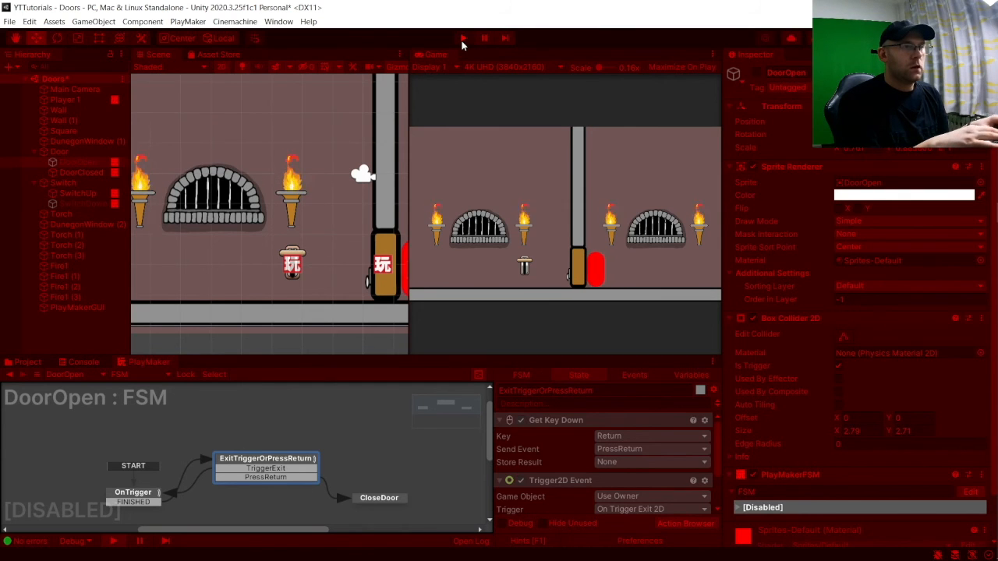
key(a)
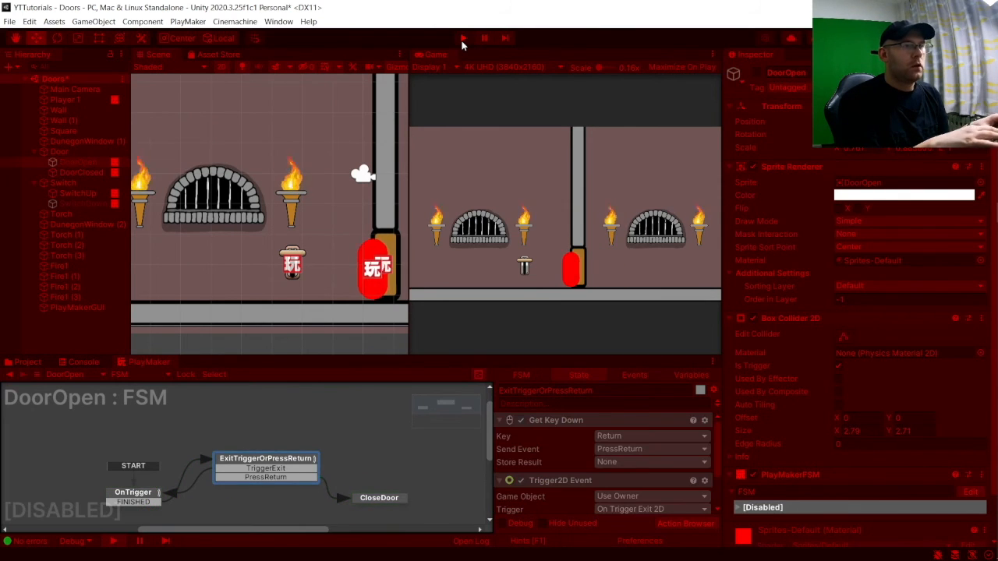
key(a)
key(d)
key(Return)
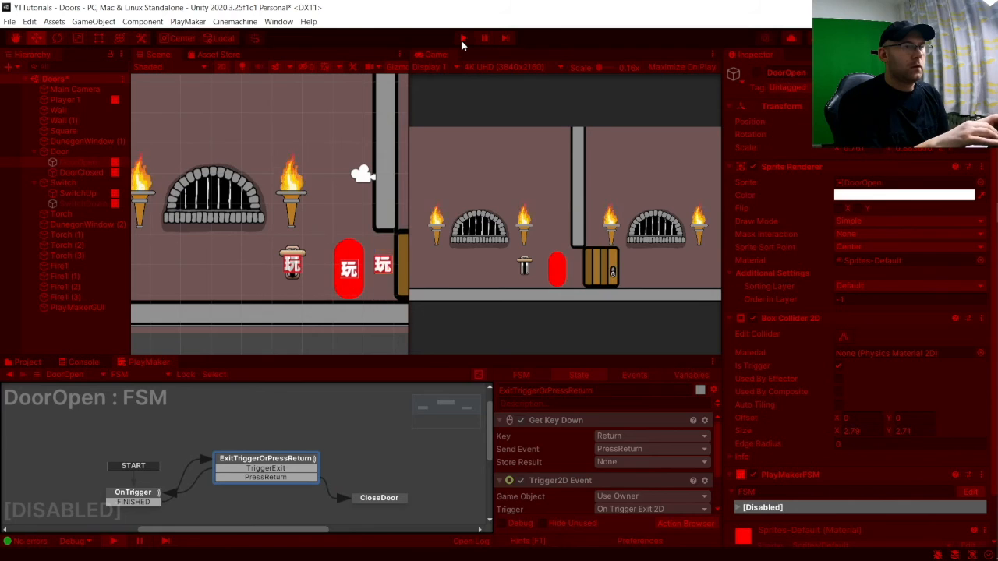
key(d)
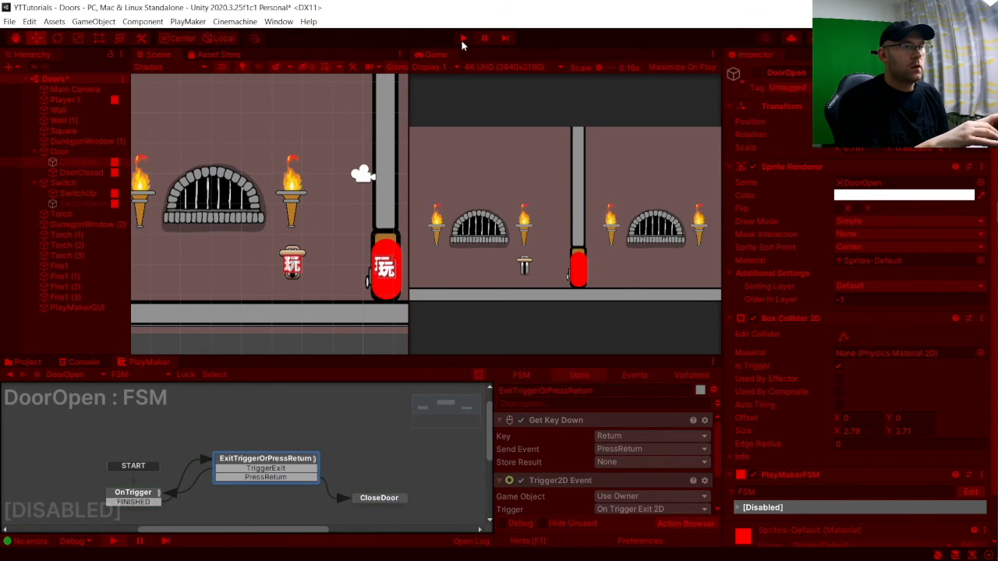
key(d)
key(a)
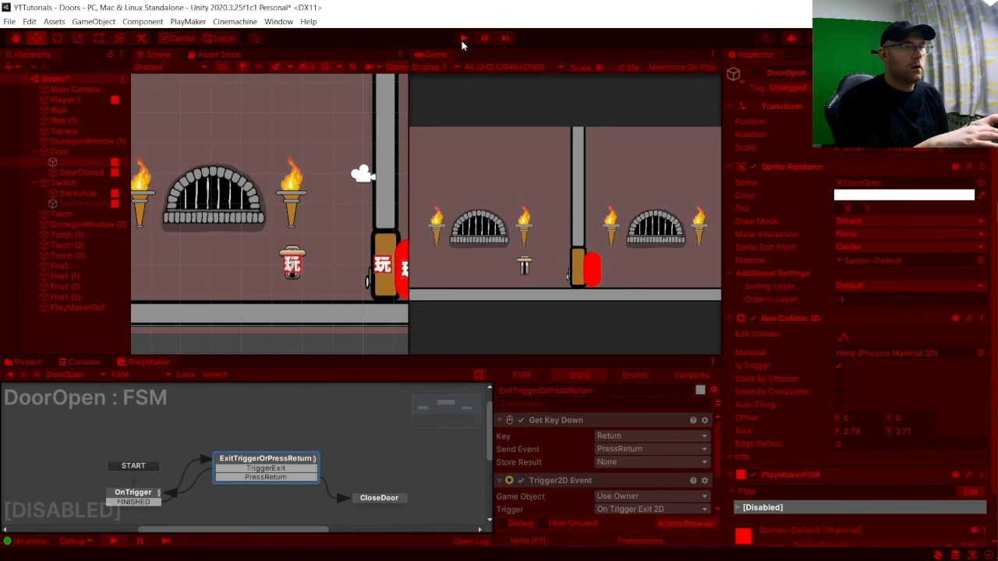
key(Return)
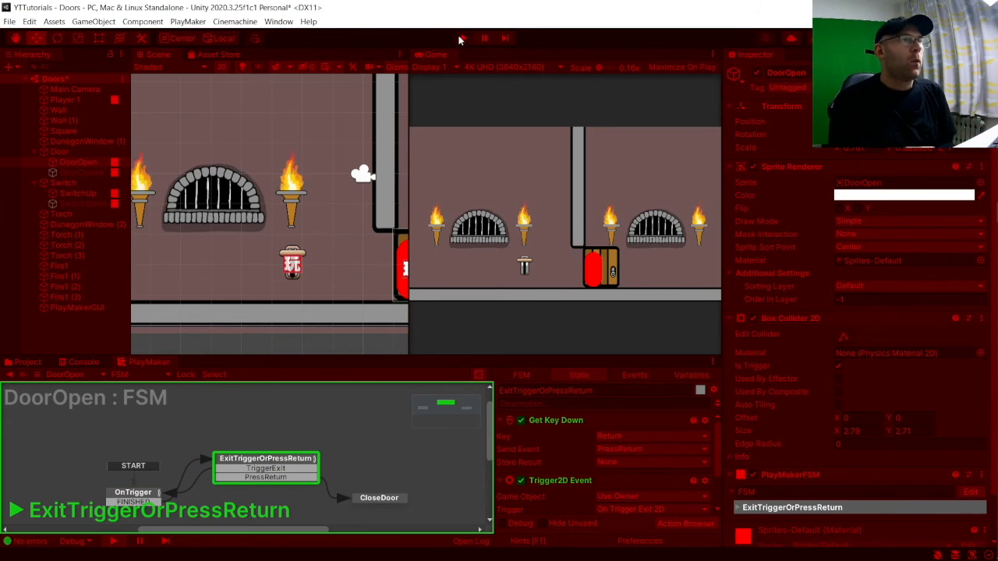
click(462, 38)
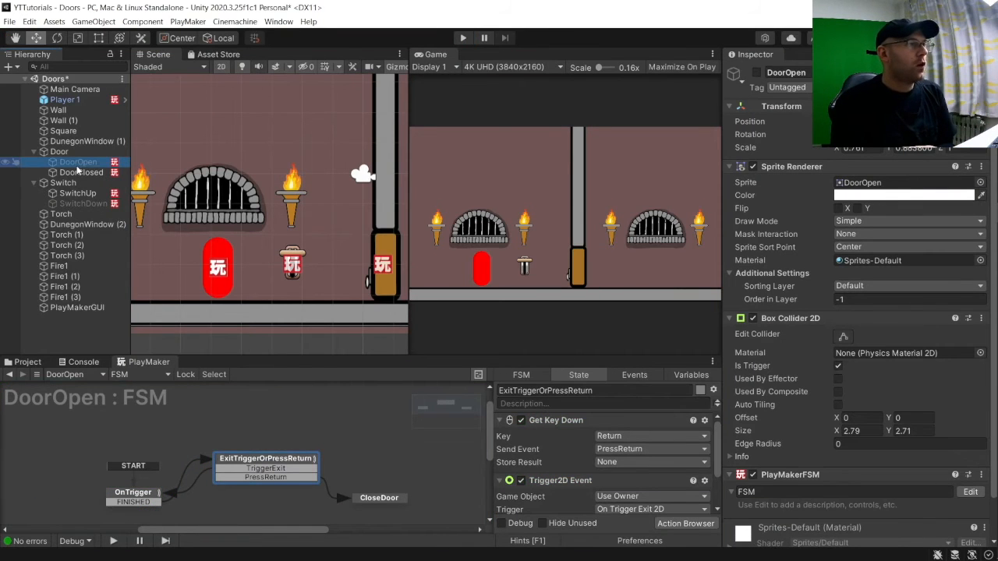
Step: Add a second FSM to DoorOpen and create a second state in it beside the start state
click(254, 460)
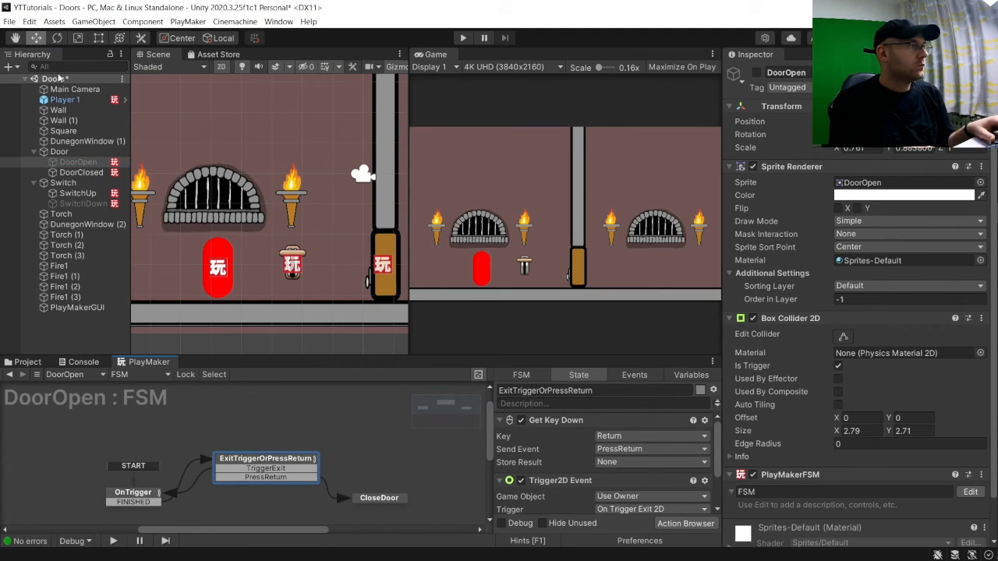
click(141, 374)
mouse_move(140, 402)
click(222, 406)
right_click(181, 477)
click(234, 333)
drag(107, 503, 106, 495)
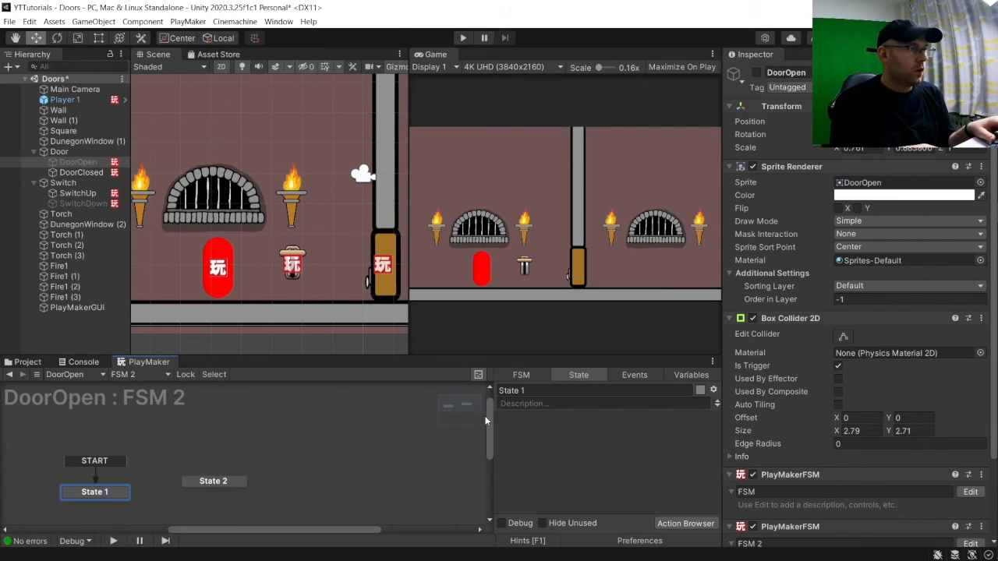
Step: Name the start state of FSM 2 Wait and the second state CloseDoor
click(543, 390)
text(Wait)
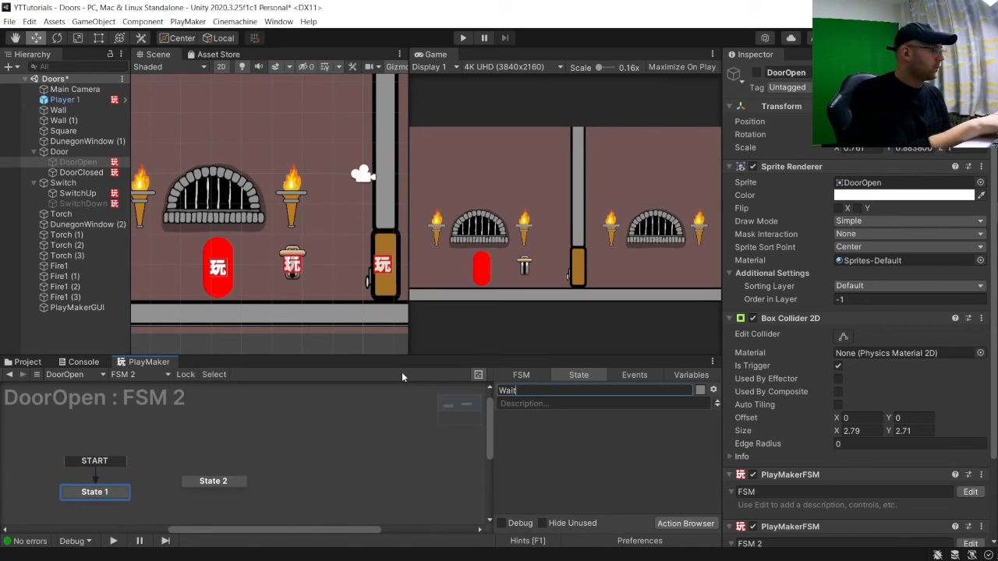
click(224, 480)
click(552, 390)
key(BackSpace)
text(C)
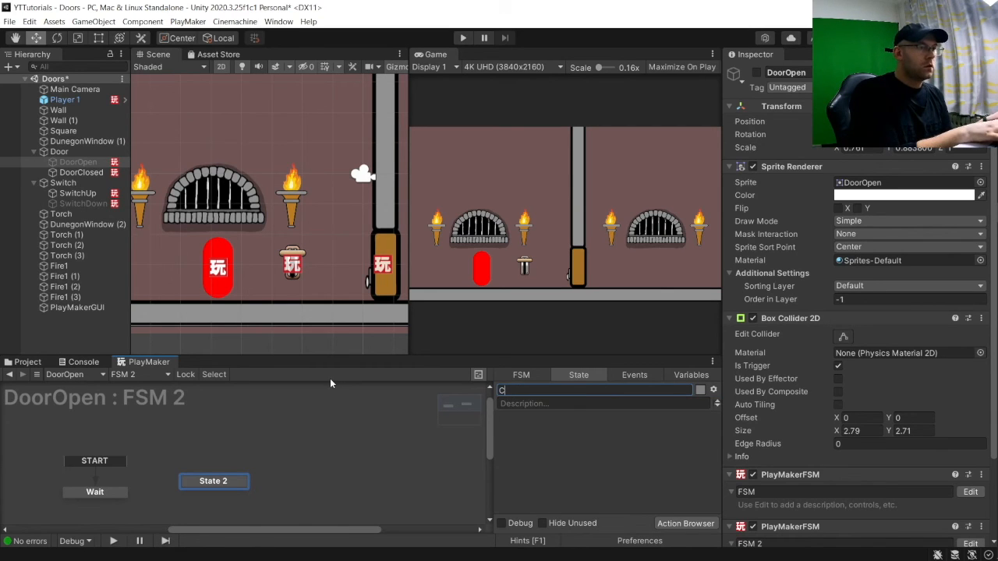
text(LoseDoor)
key(Return)
Step: Add a Wait action to the Wait state and set its time to 3
click(95, 492)
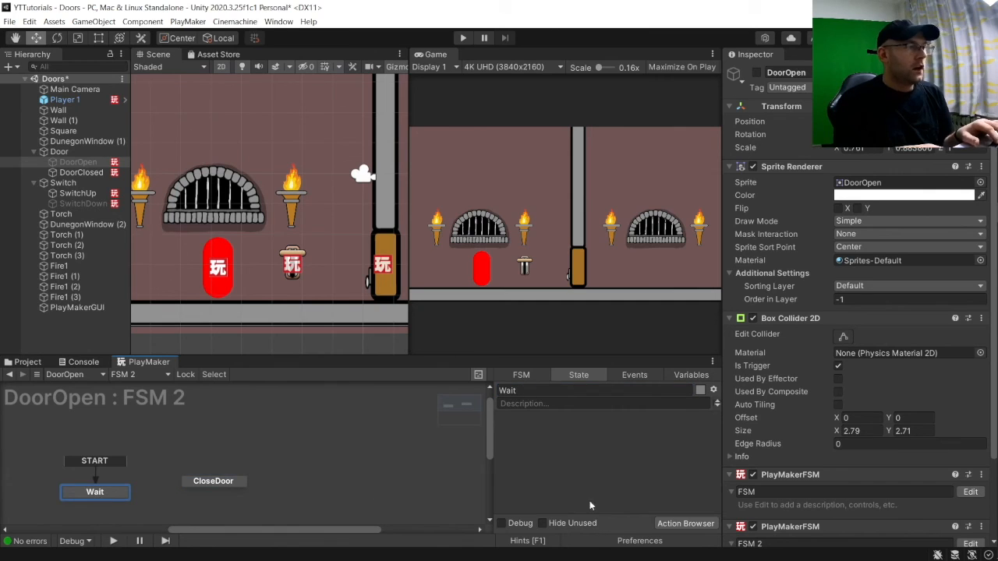
click(685, 523)
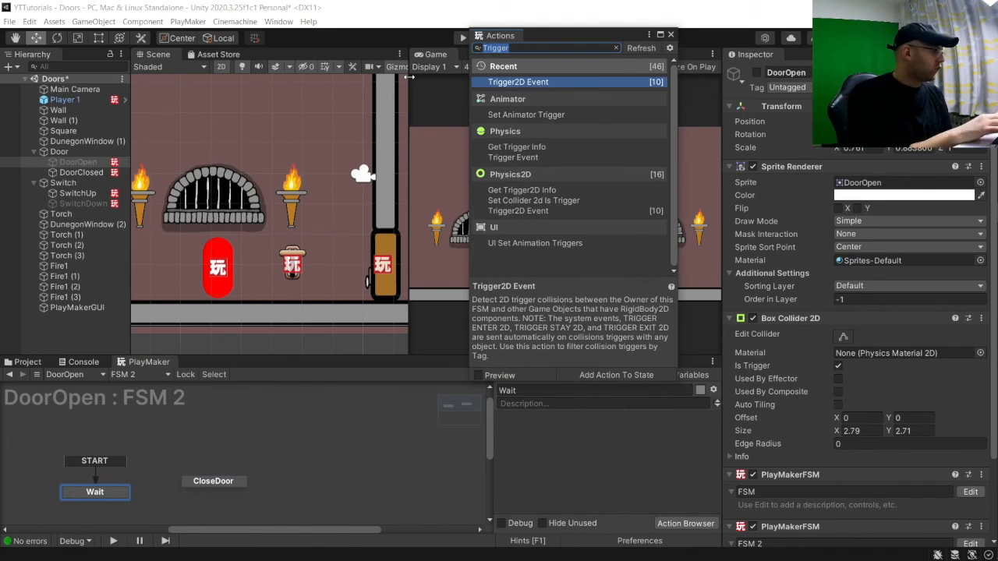
text(wait)
key(Return)
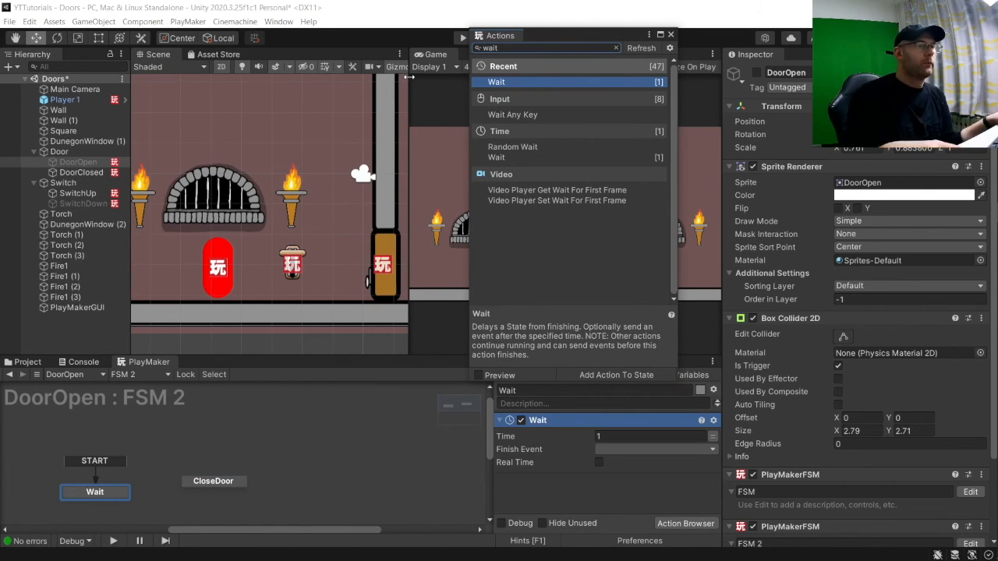
click(637, 436)
text(3)
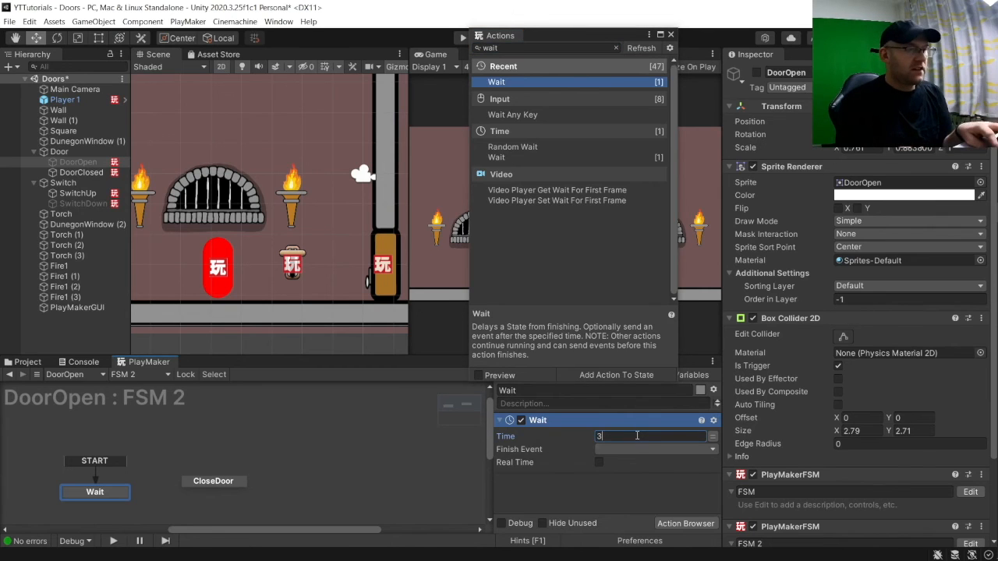
Step: Add a FINISHED transition to the Wait state and link it to CloseDoor
click(630, 449)
click(111, 491)
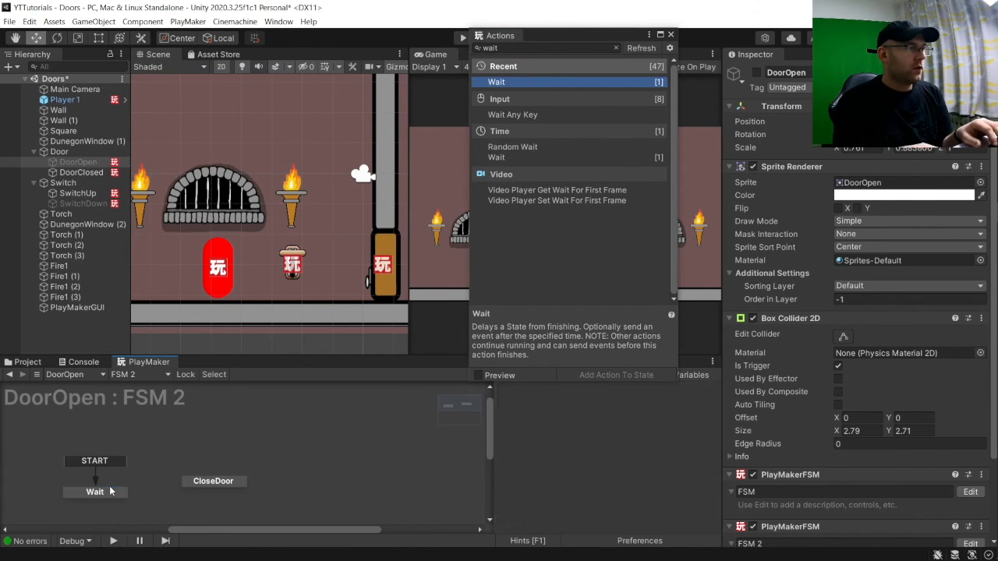
right_click(114, 495)
mouse_move(222, 386)
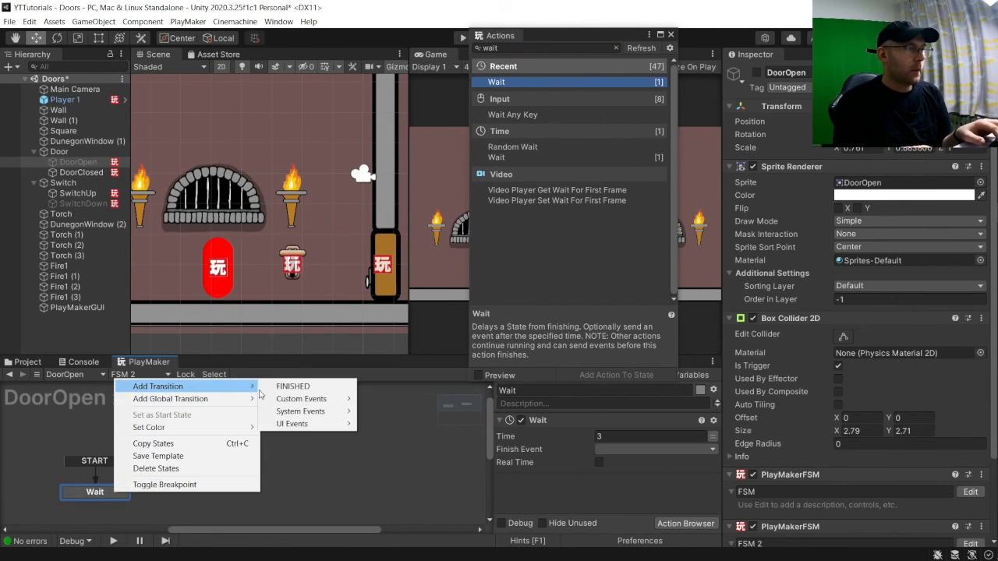
click(296, 386)
drag(109, 503, 215, 483)
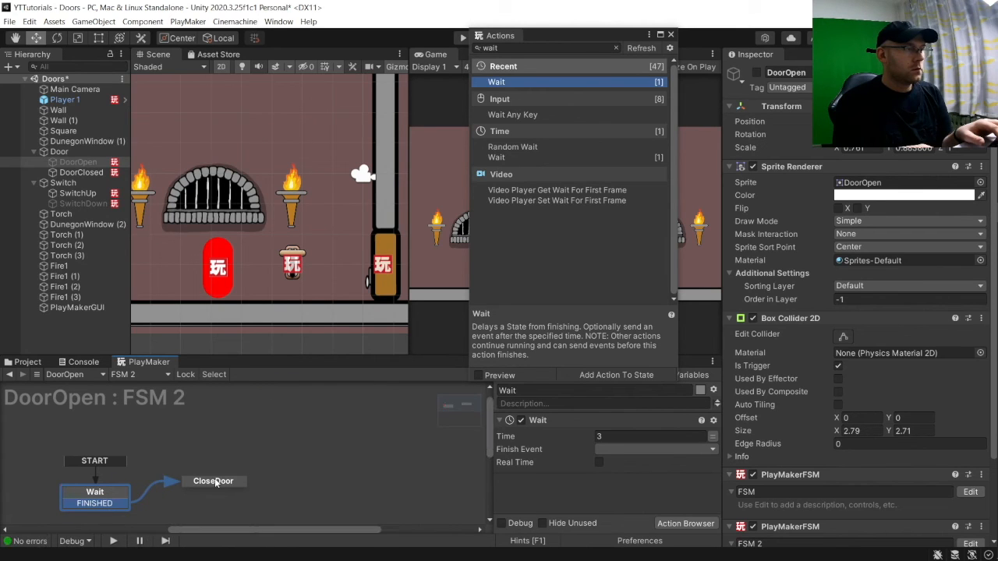
Step: Enable Real Time on the Wait action and set its Finish Event to FINISHED
click(599, 462)
click(619, 449)
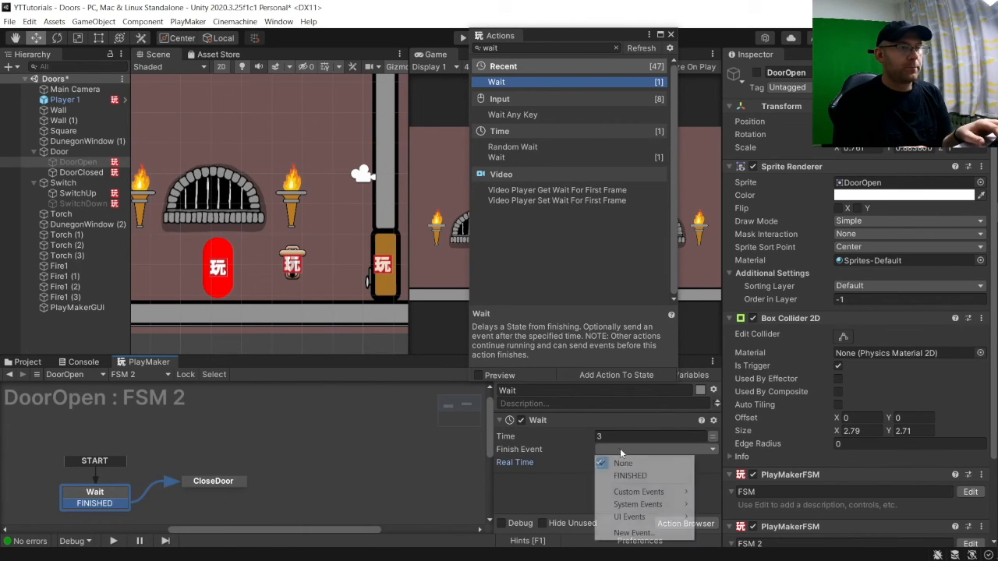
click(628, 472)
Step: Add two Activate Game Object actions to the CloseDoor state of FSM 2
click(222, 481)
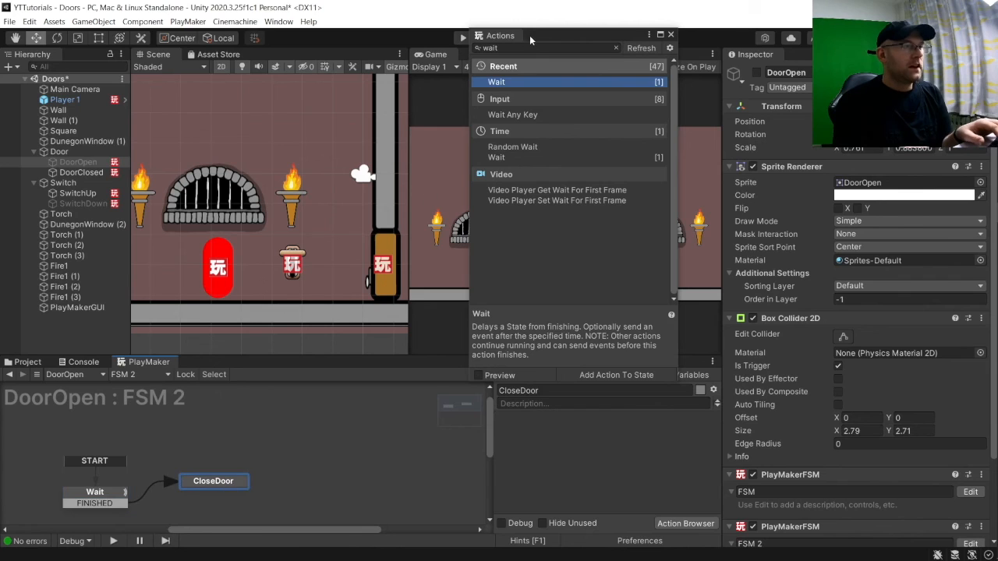
text(Ac)
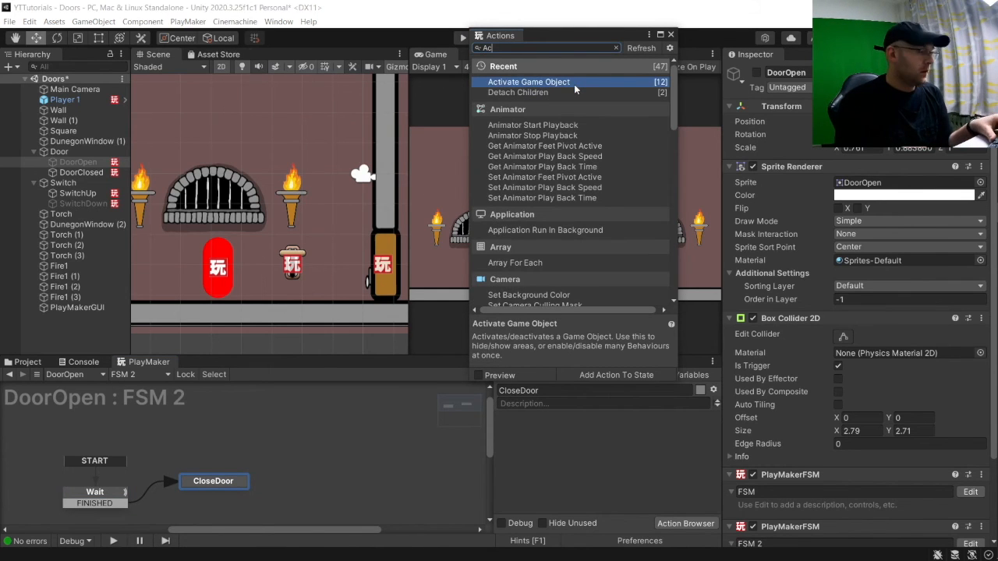
double_click(573, 85)
double_click(573, 84)
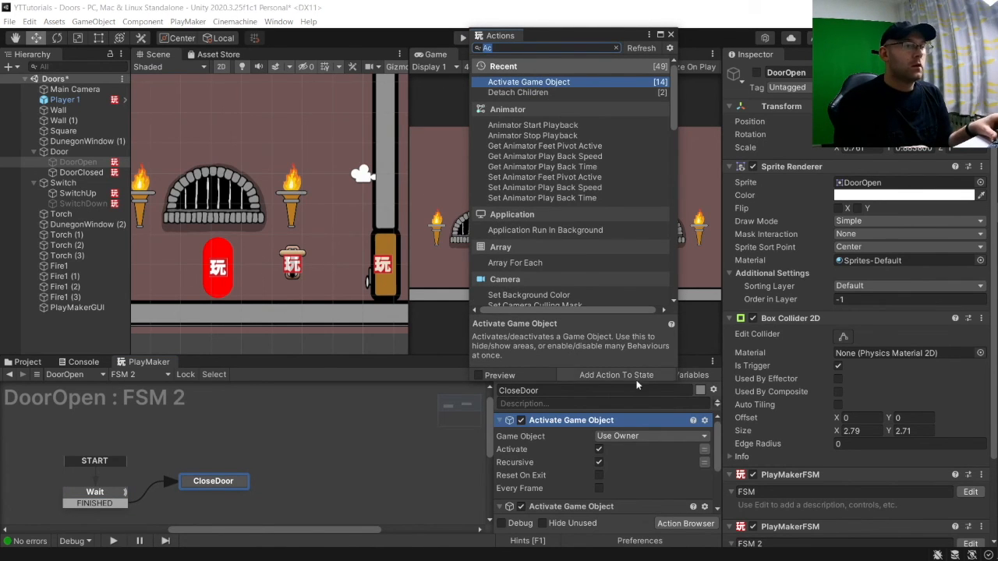
Step: Make the first Activate Game Object action target the specified object DoorClosed, and collapse the action
click(604, 437)
click(616, 461)
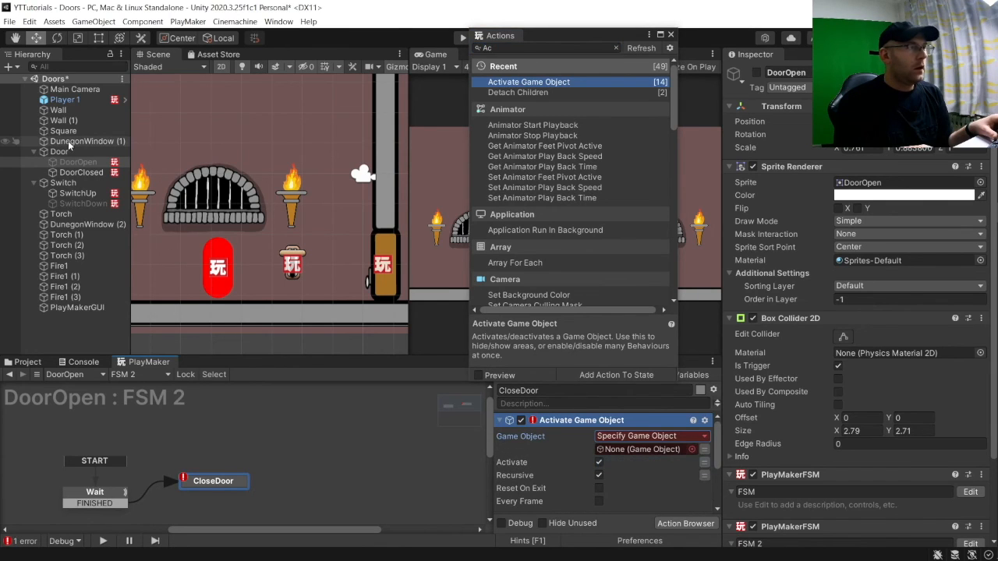
click(88, 173)
drag(87, 172, 621, 447)
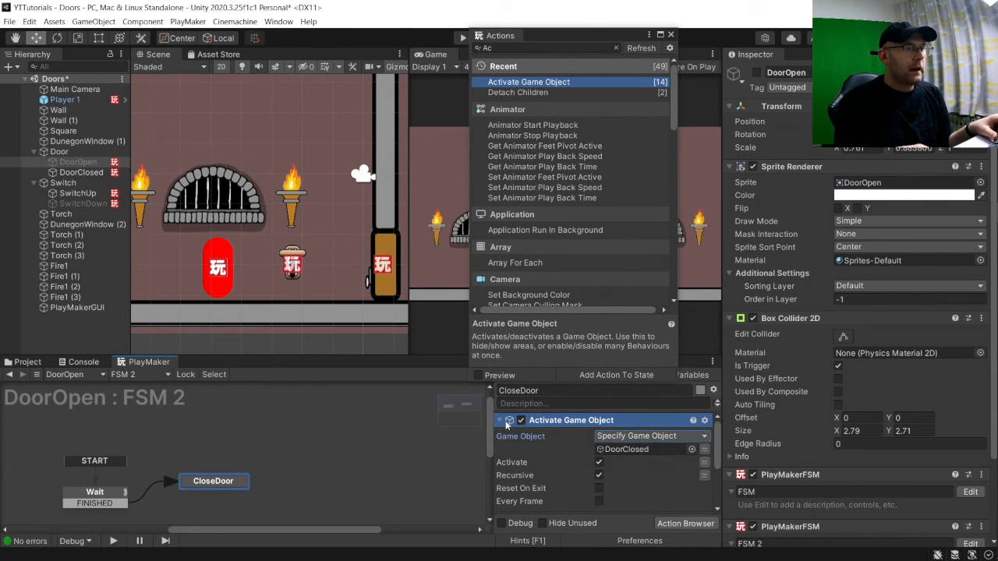
click(499, 420)
Step: Make the second Activate Game Object action target DoorOpen with Activate turned off, and close the action browser
click(623, 449)
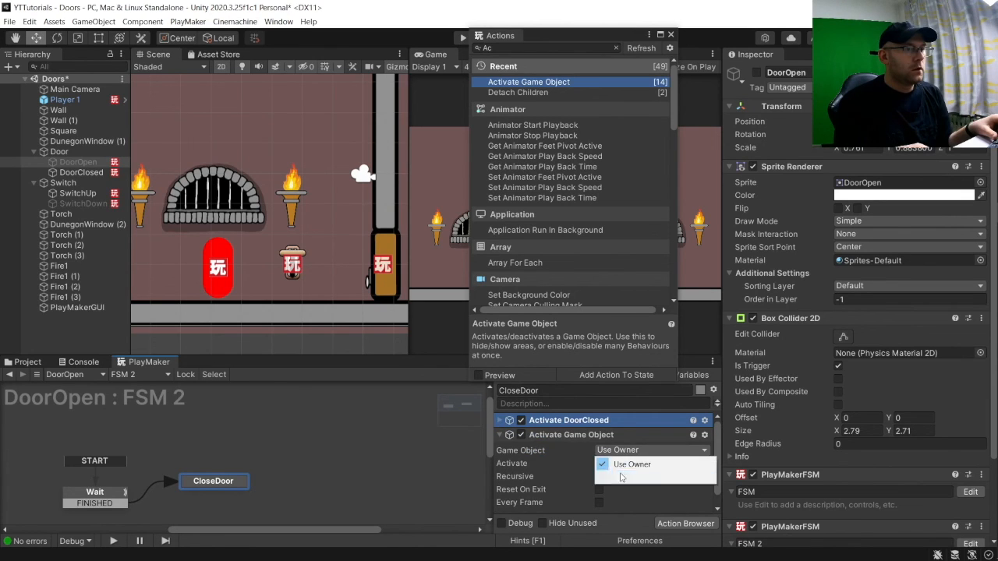
click(621, 477)
drag(84, 172, 636, 463)
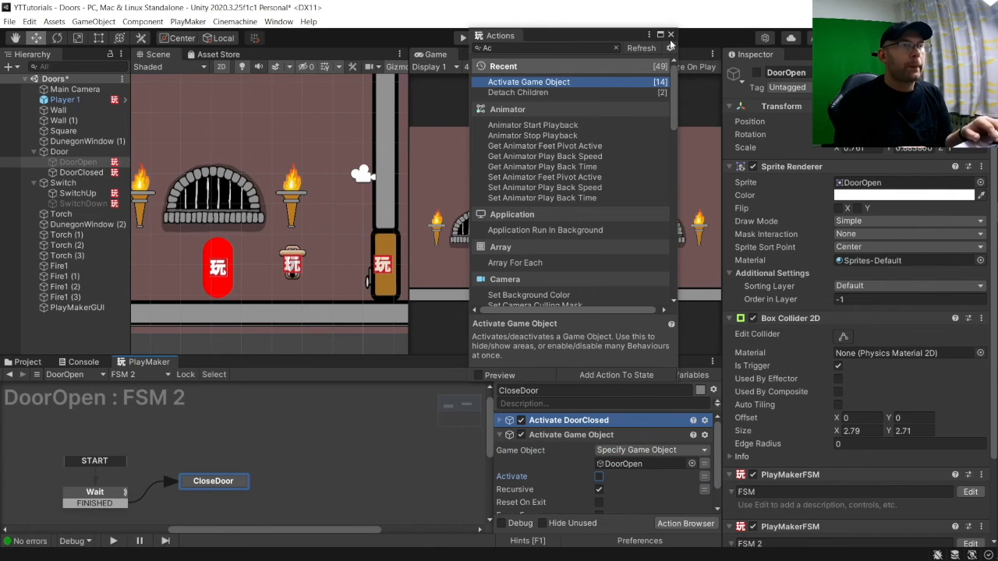
click(669, 36)
Step: Play-test the timed door closing by opening the door with Return and walking the player through it
click(463, 39)
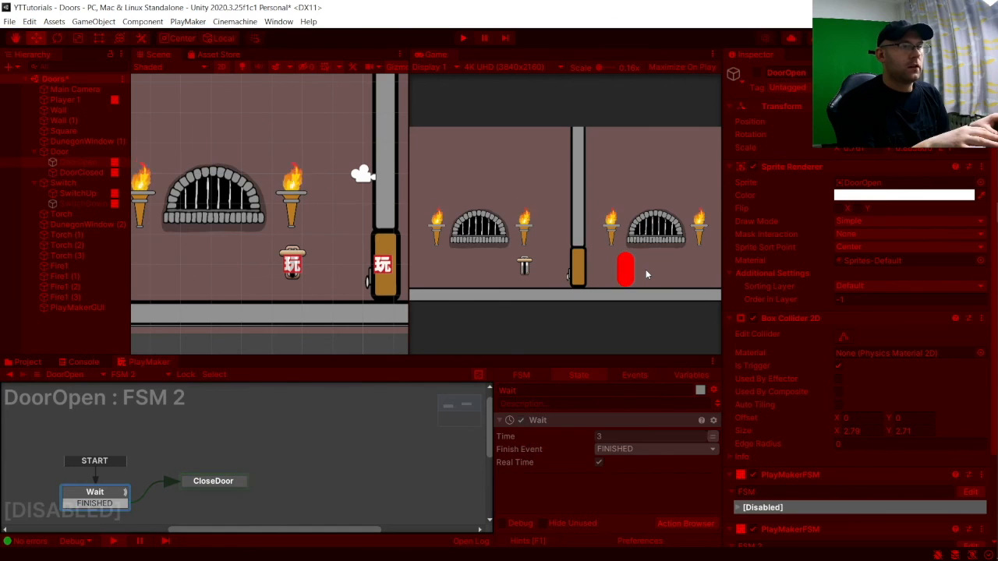
key(Left)
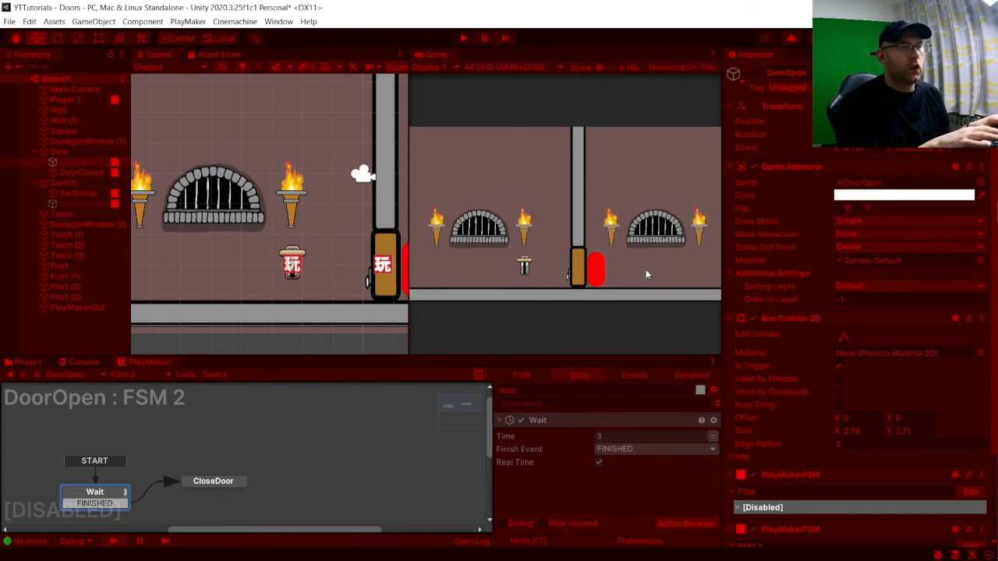
key(Return)
key(Left)
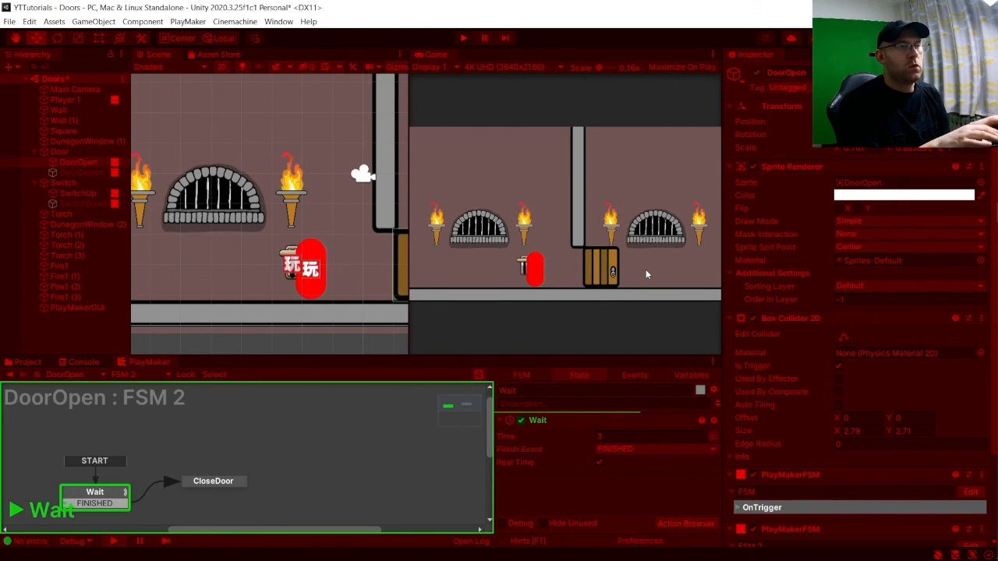